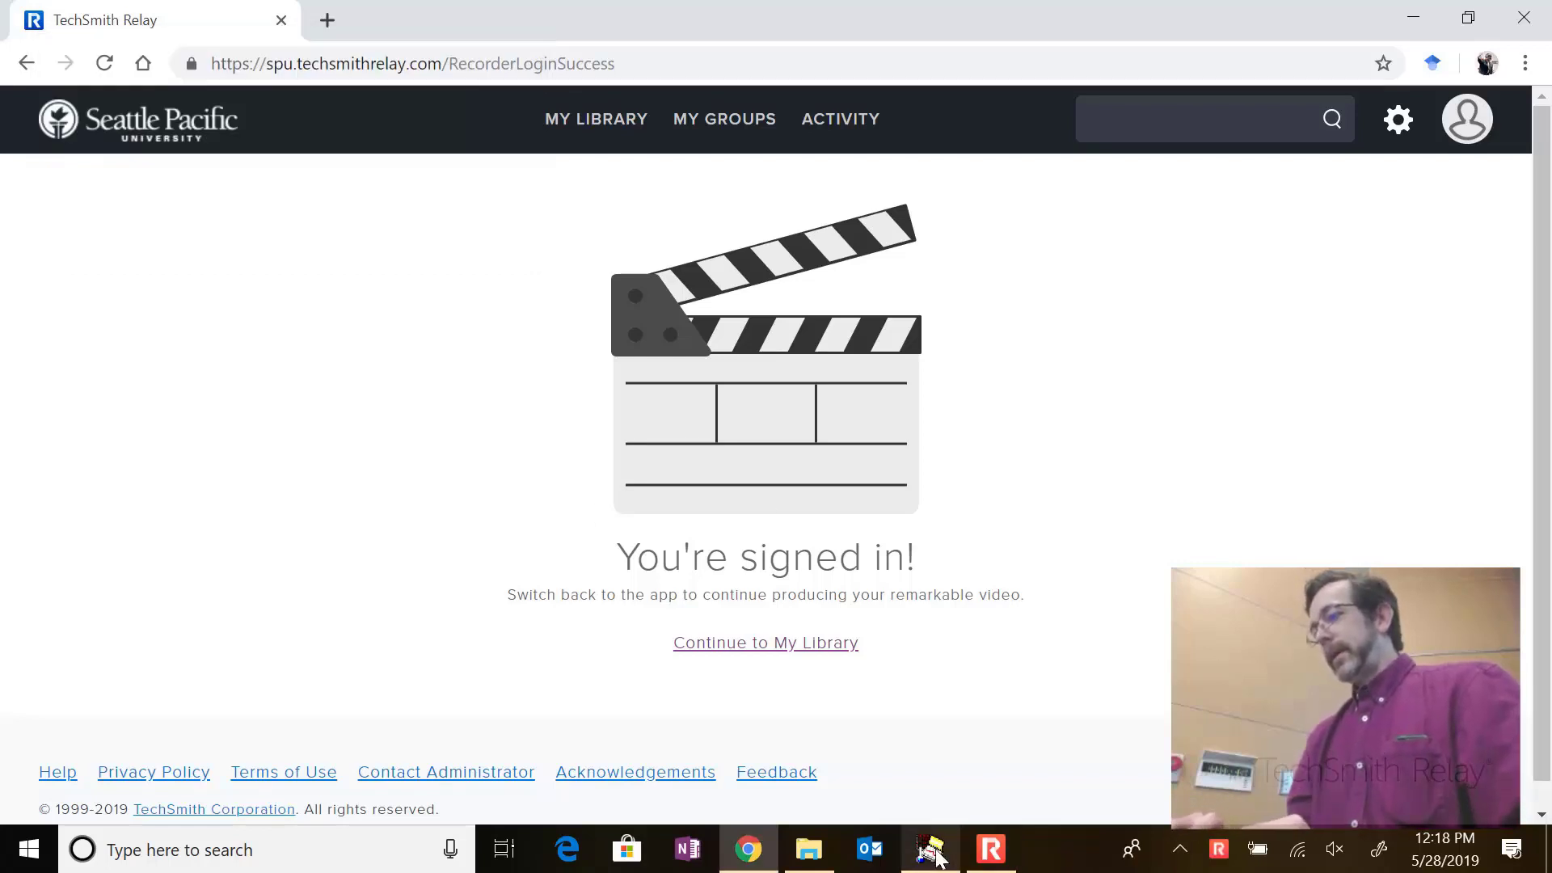
Switch to BIAevaluation and shift the Plot 8 window up and over within the workspace
mouse_move(938, 859)
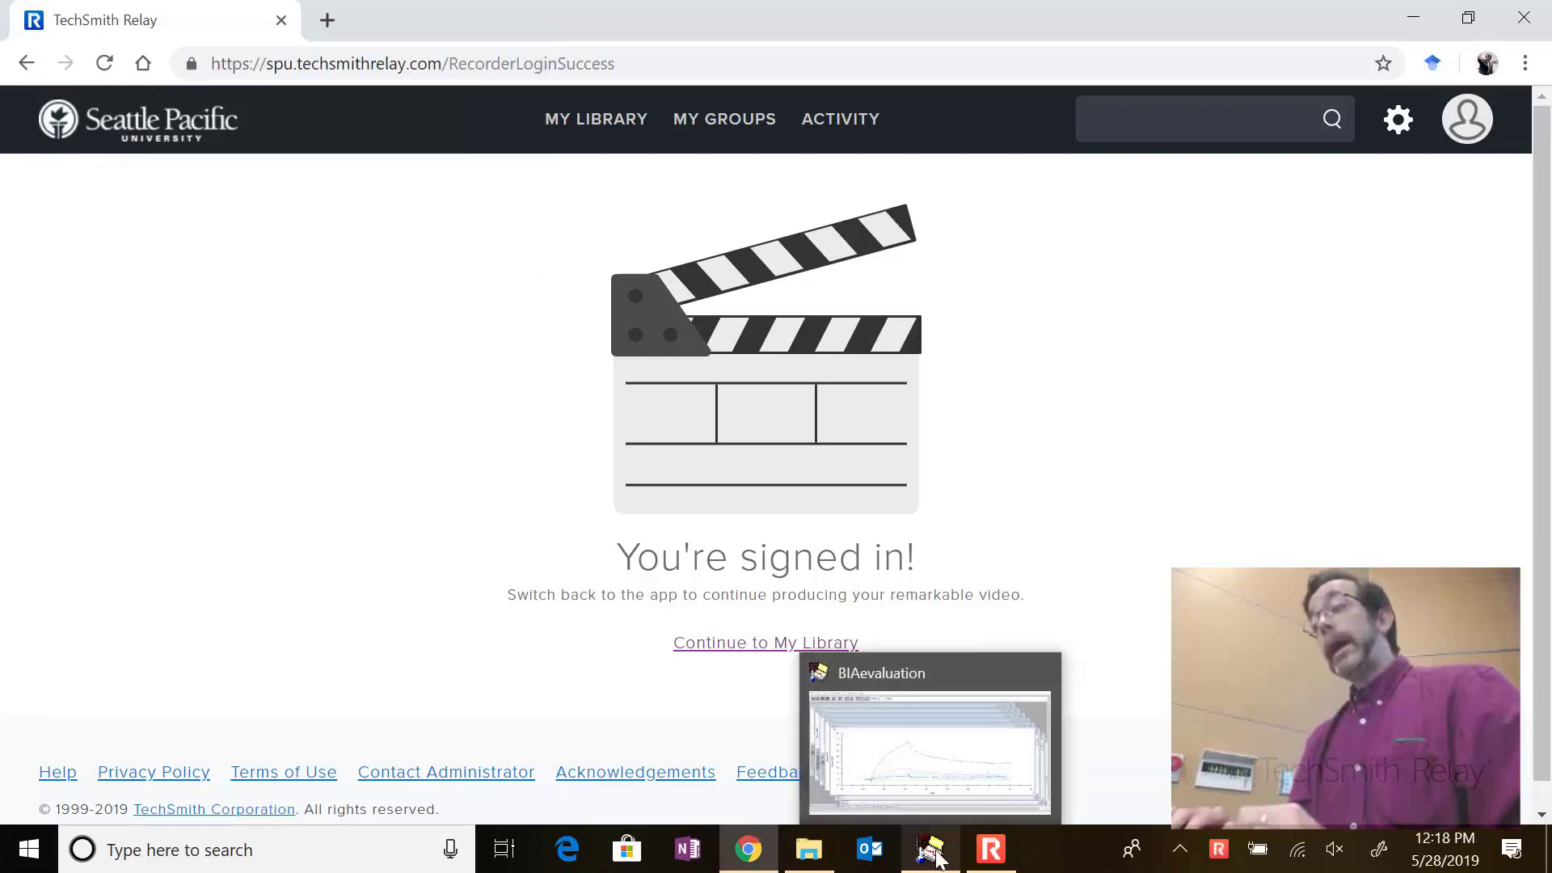
click(931, 849)
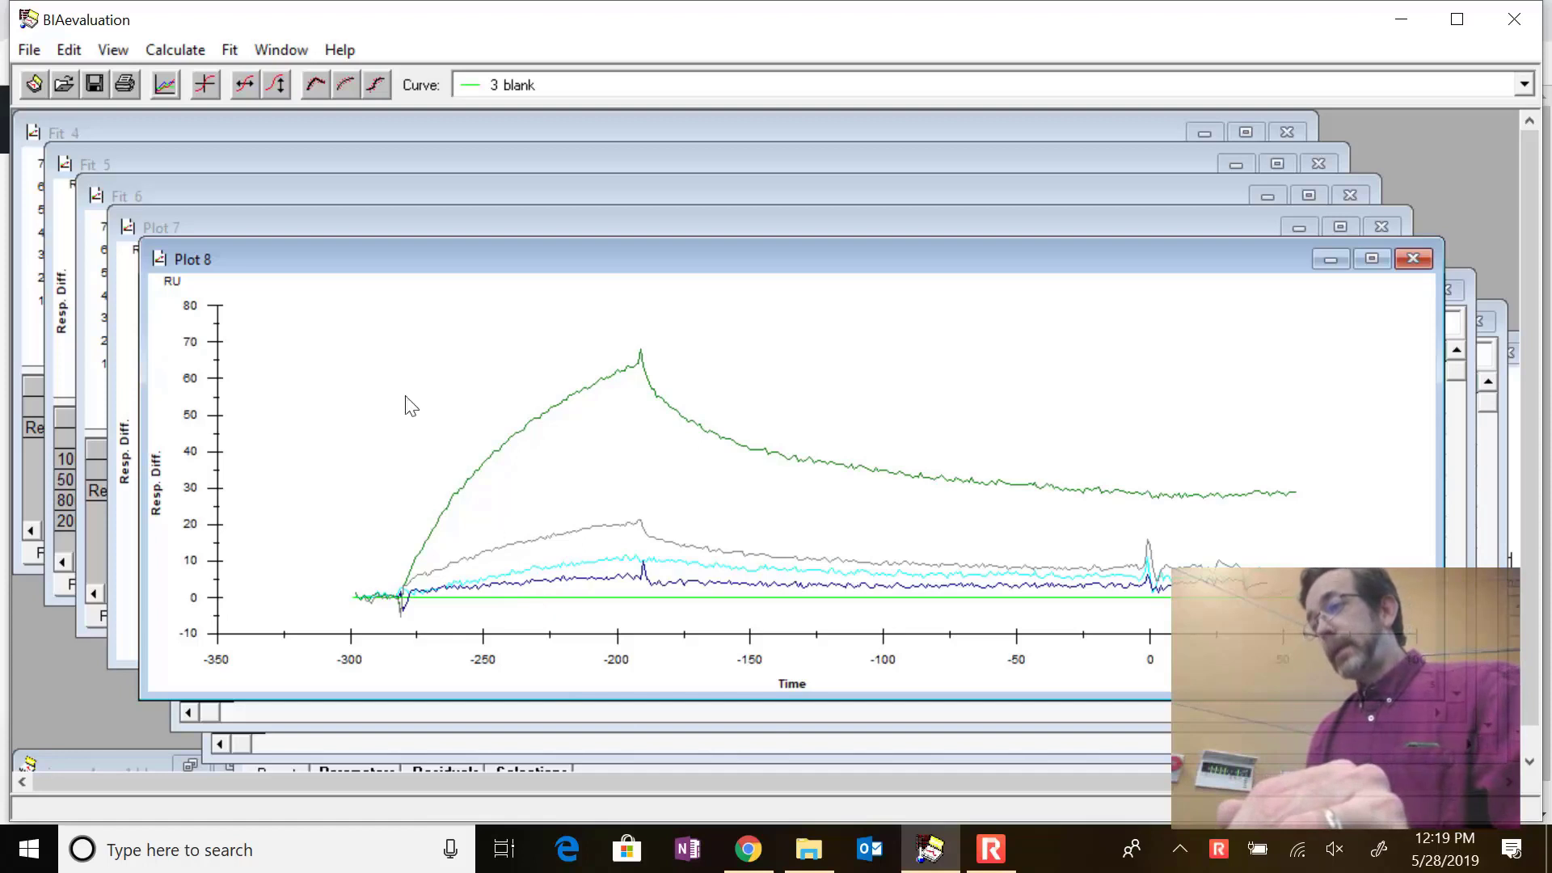
drag(545, 252, 456, 186)
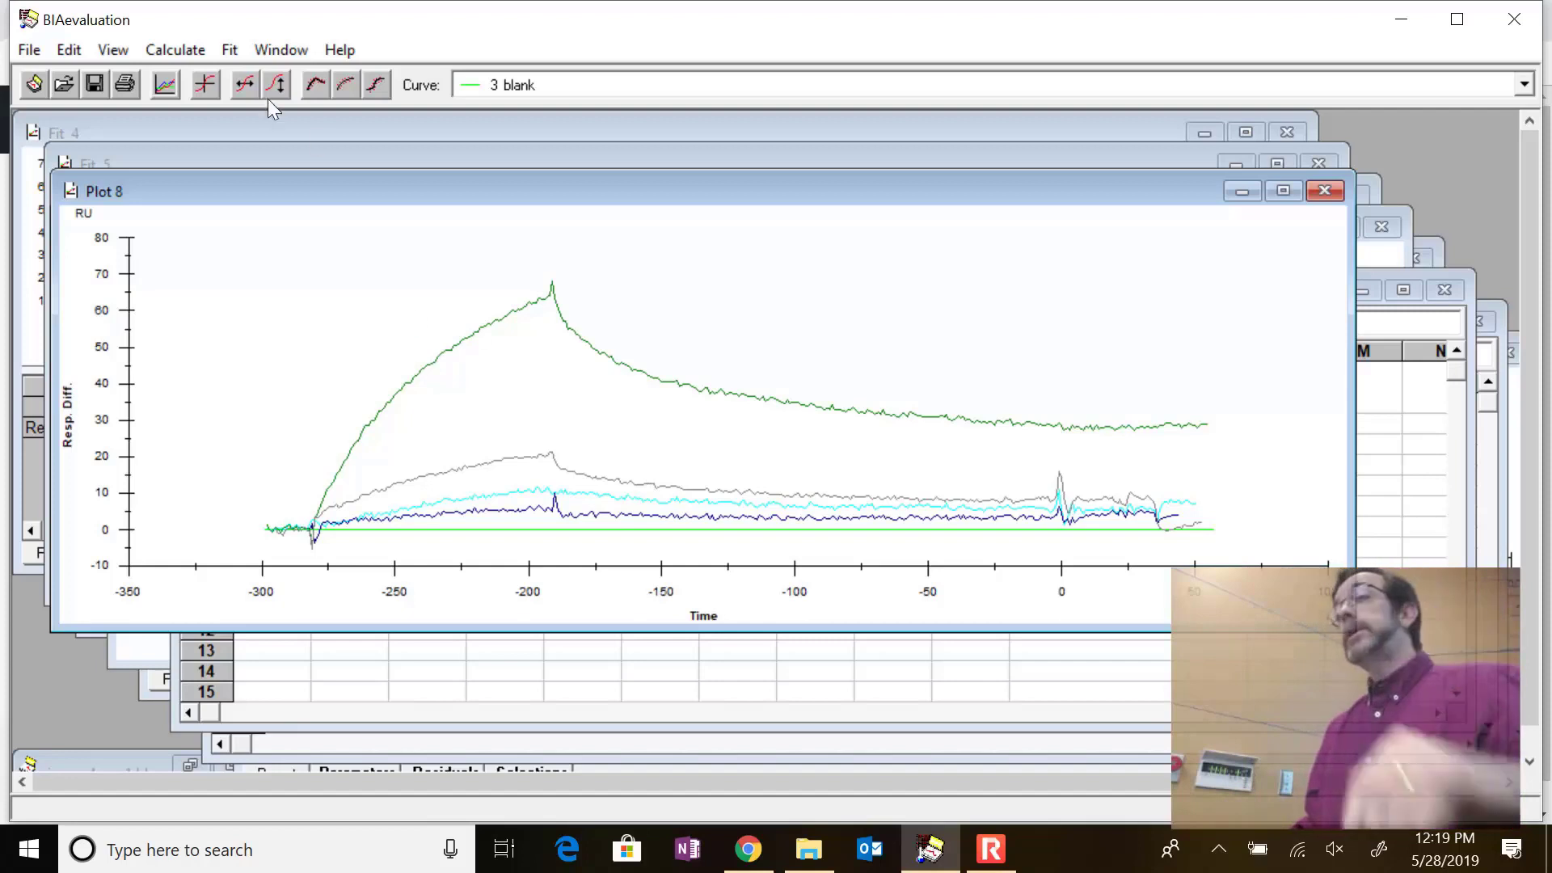
Remove the blank curve from the working set of Plot 8
click(69, 50)
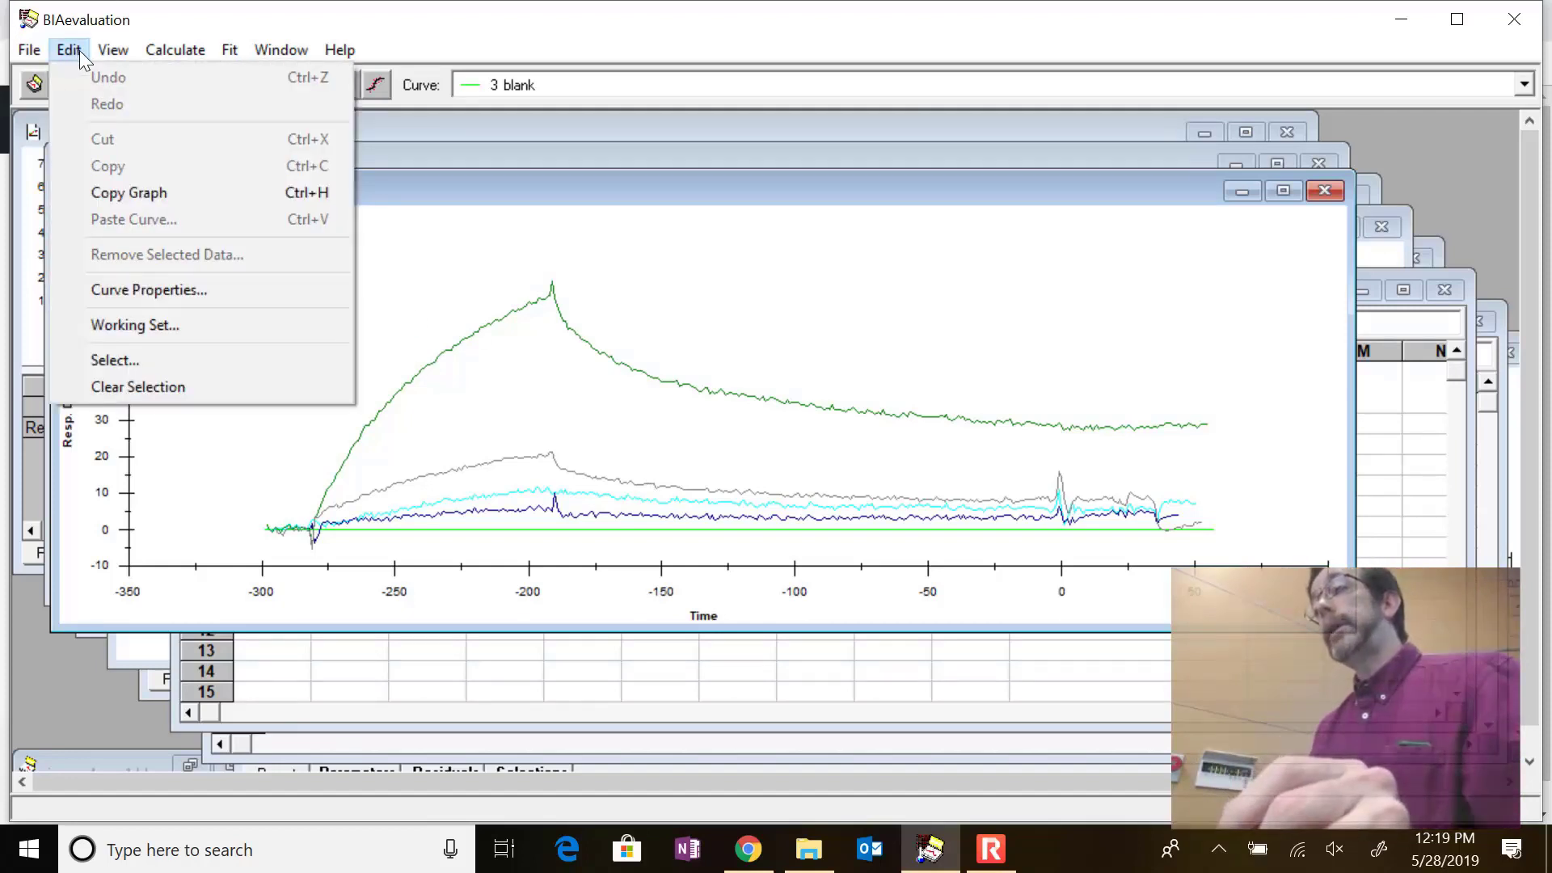
click(198, 322)
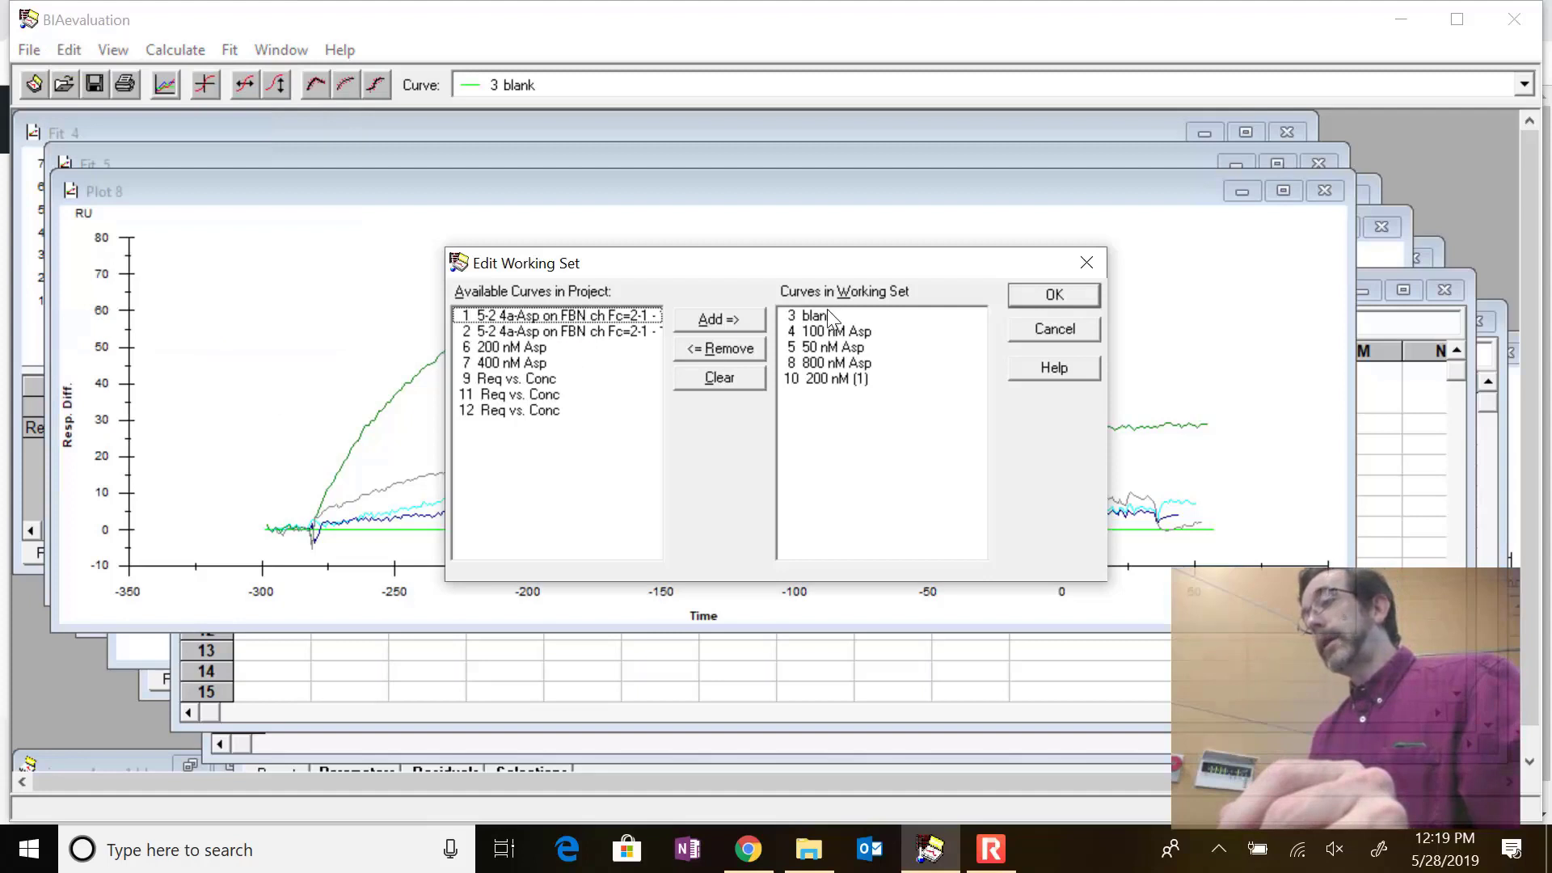
click(834, 319)
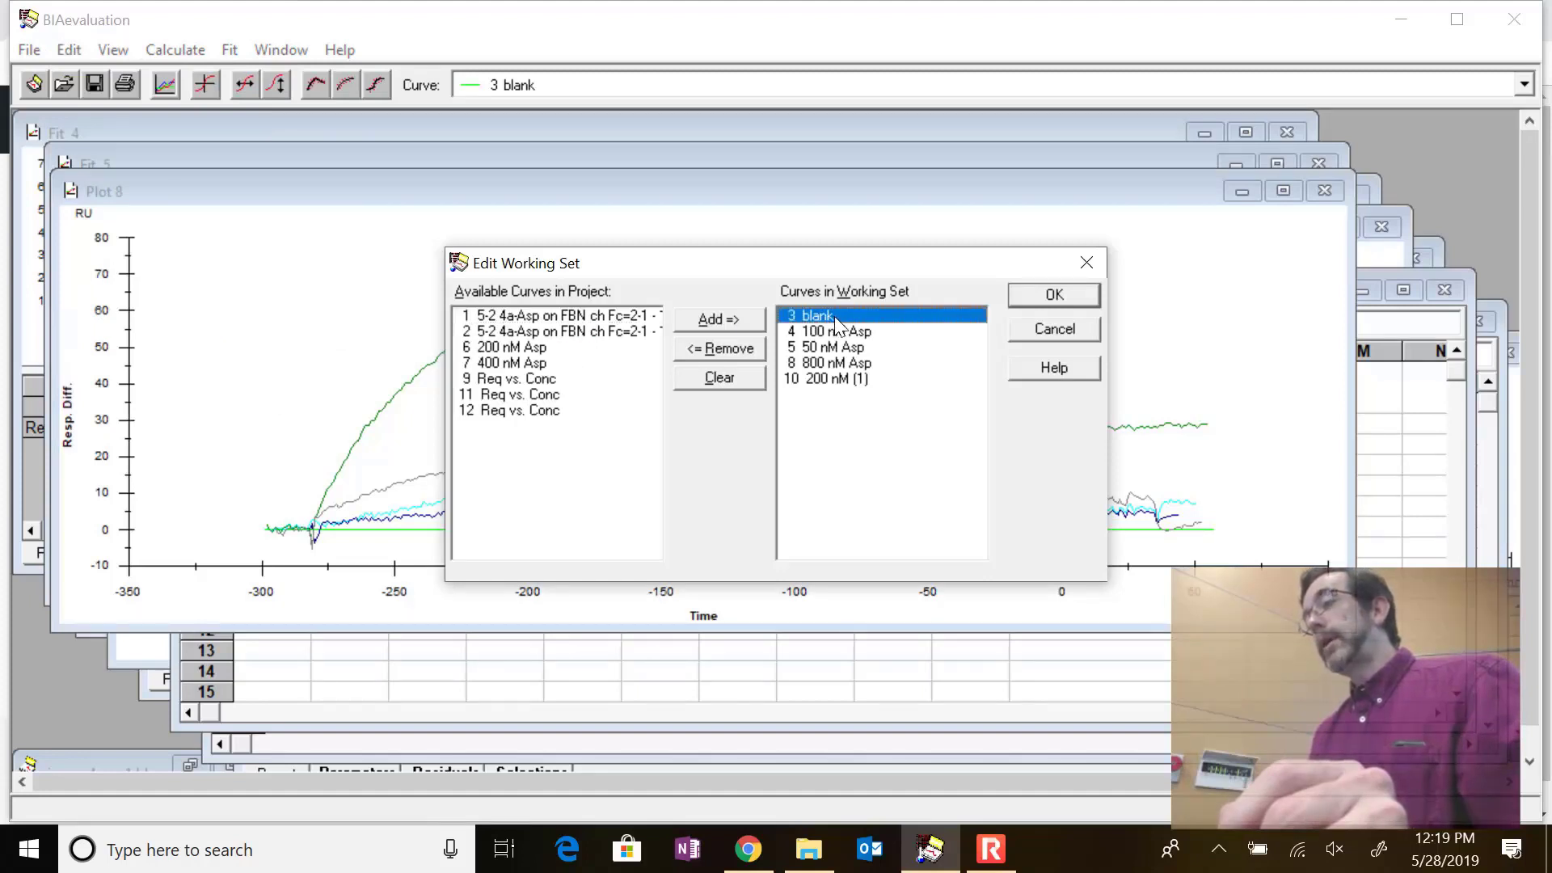
click(731, 351)
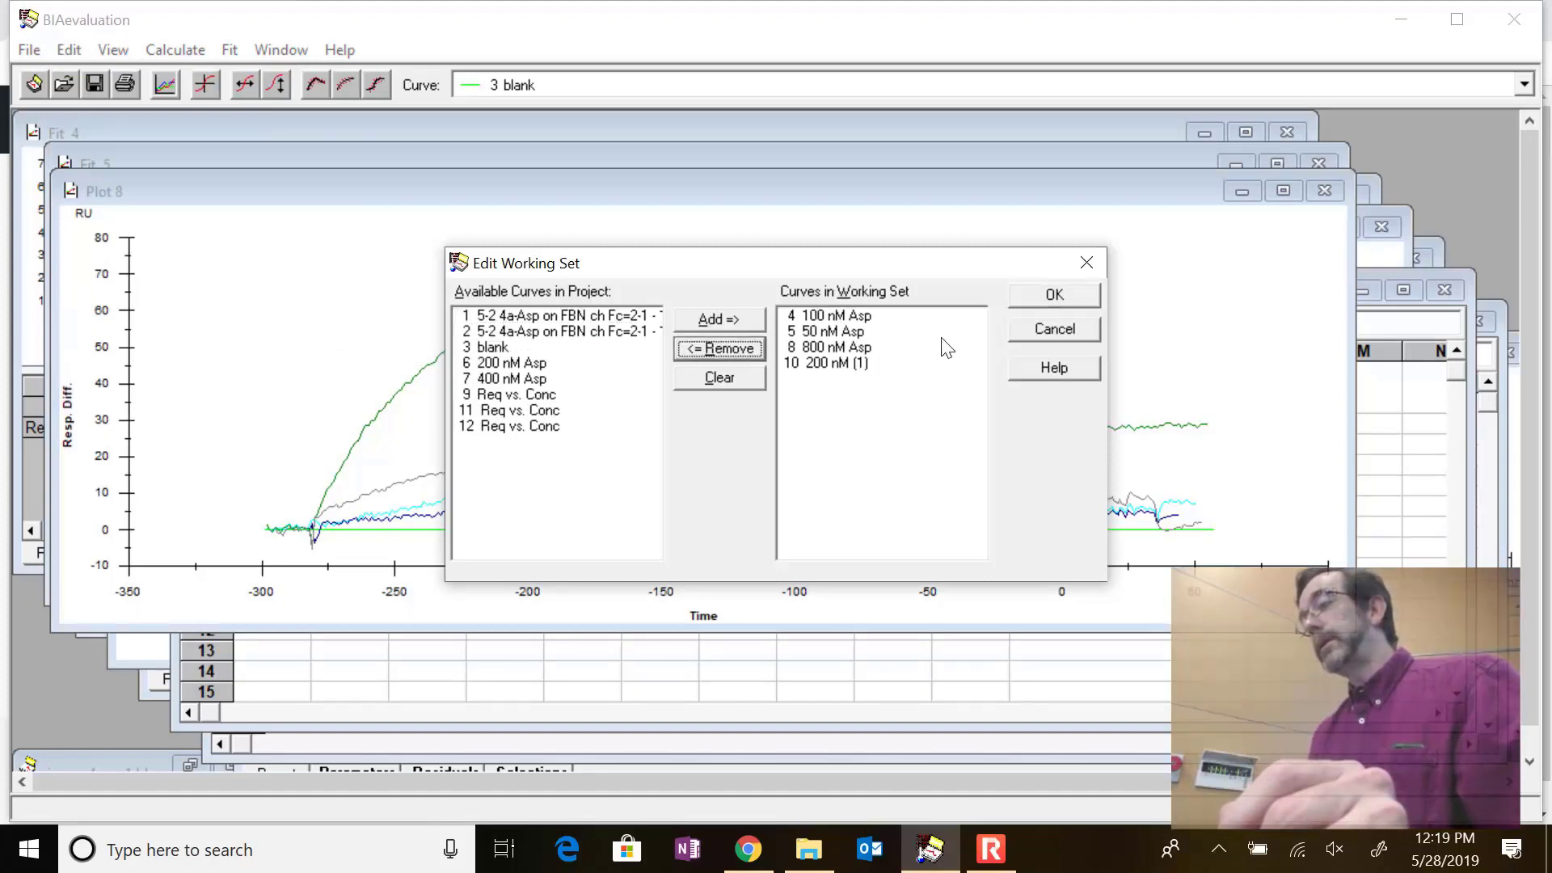
click(1047, 295)
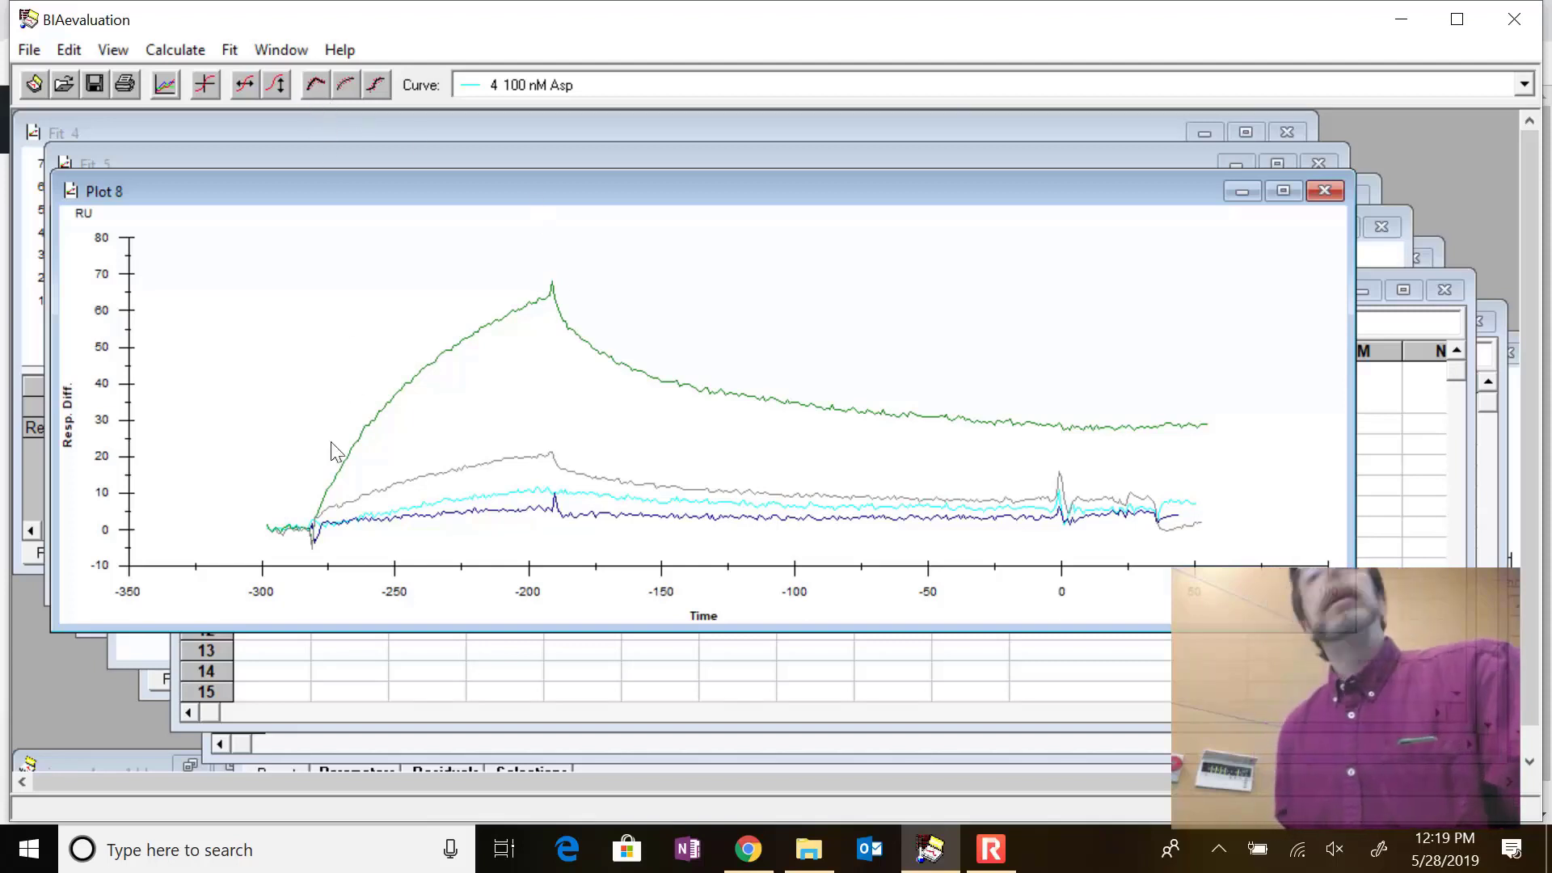
Check the pre-injection baseline of the curves, start a simultaneous ka/kd kinetic fit and proceed to its data selection stage
drag(252, 512, 332, 544)
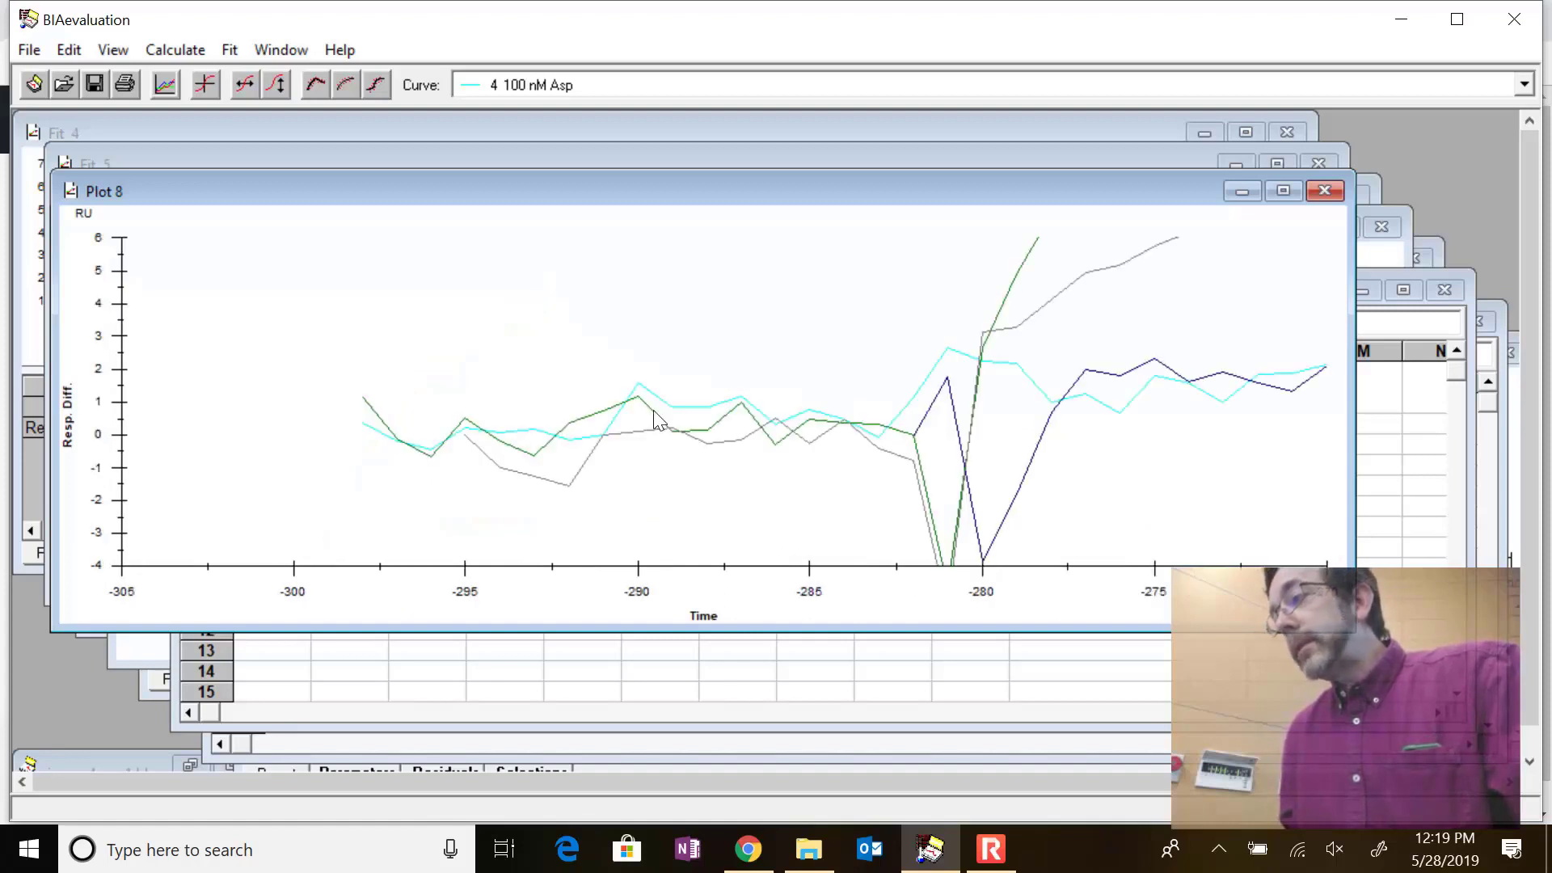
double_click(686, 467)
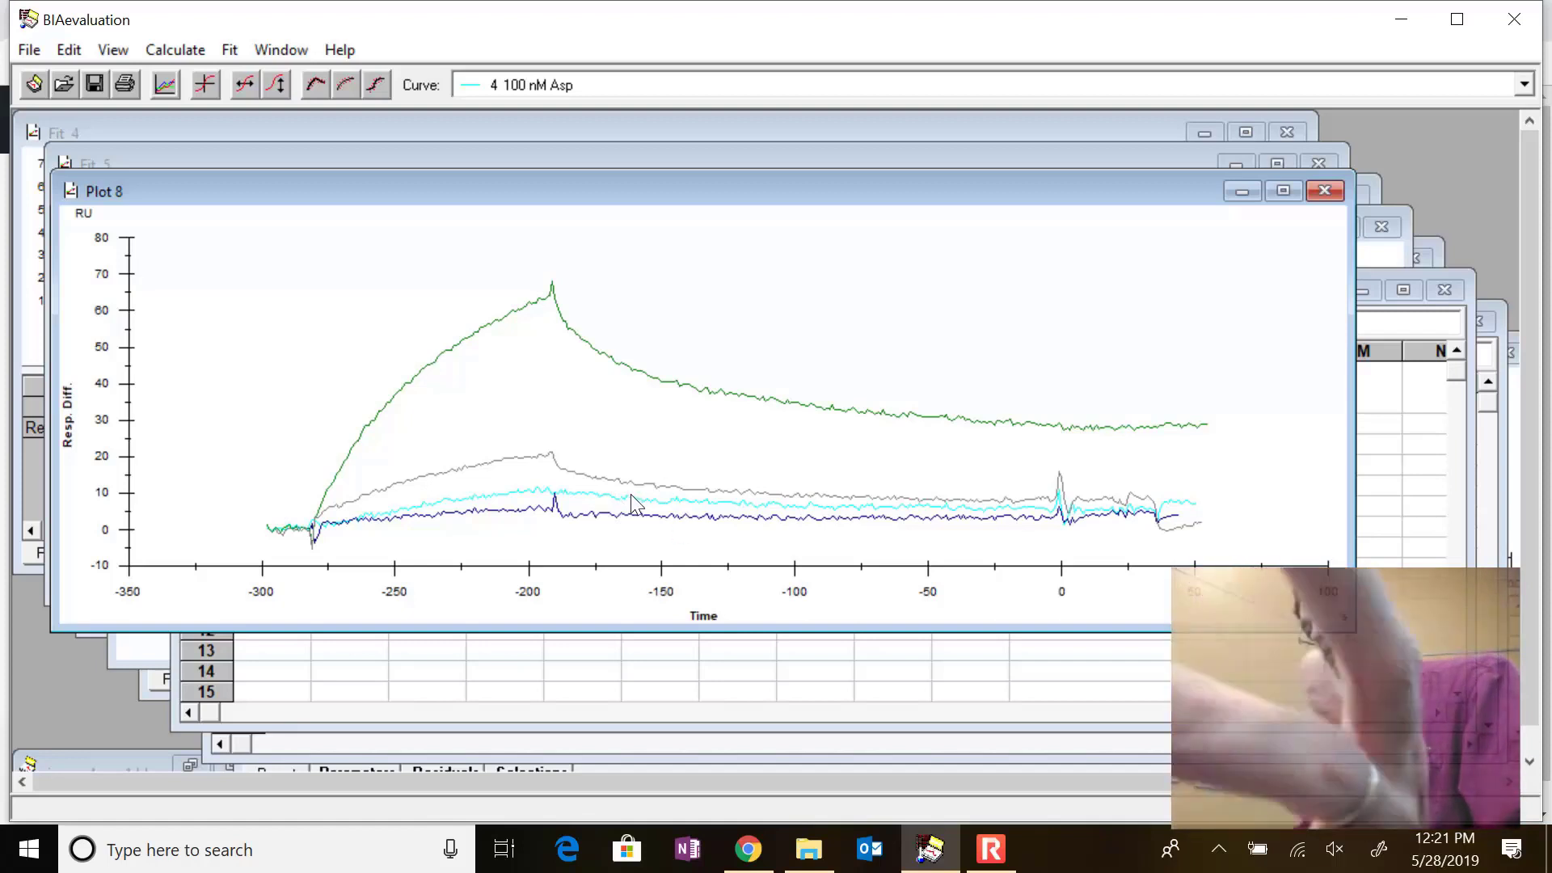
click(316, 86)
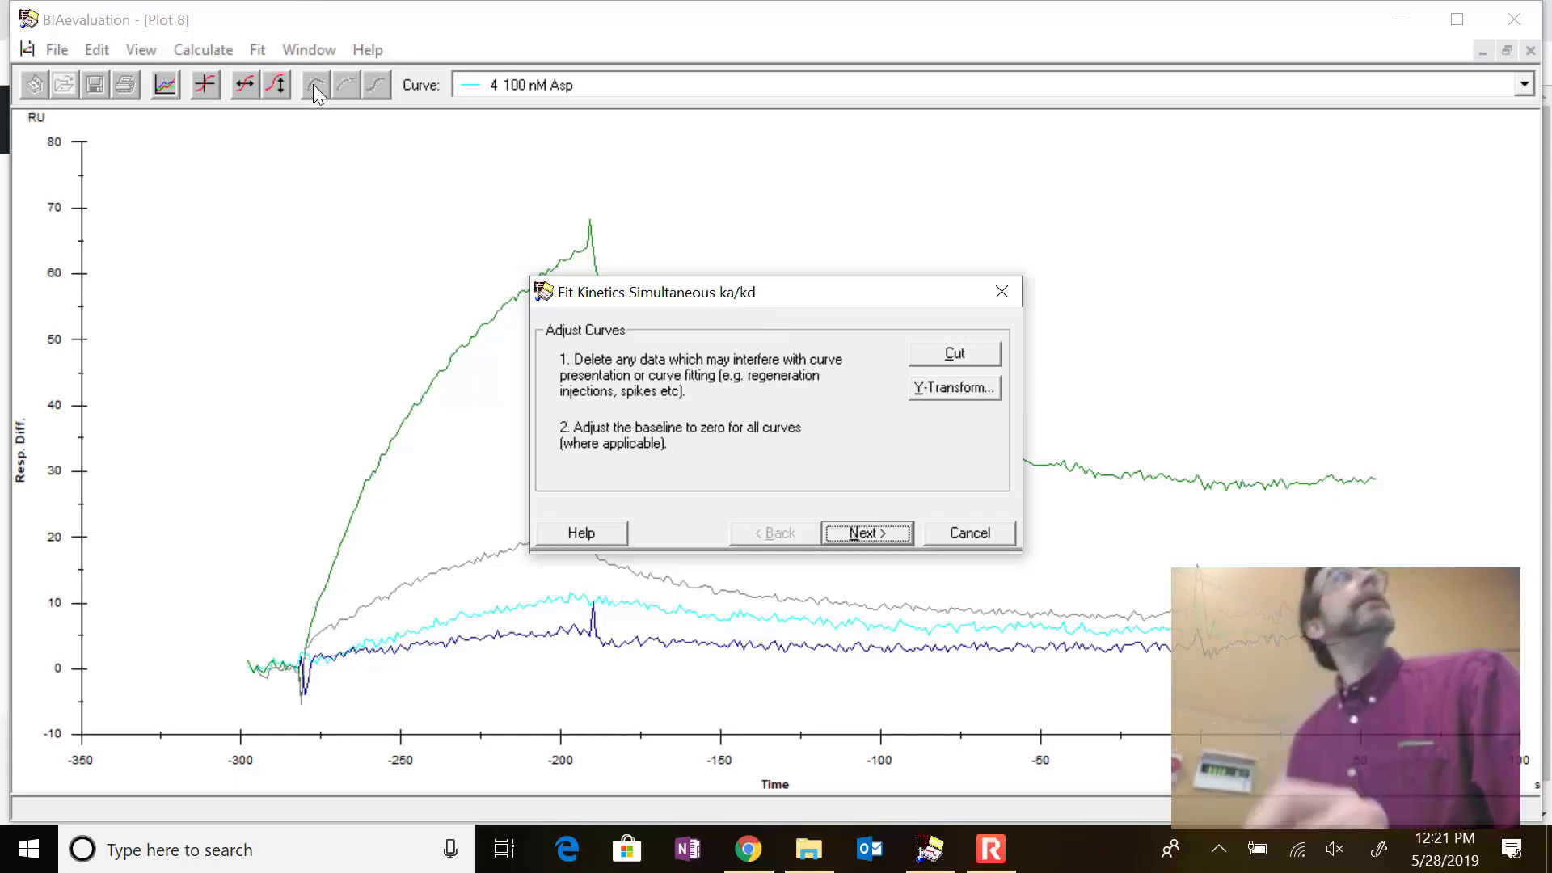
drag(756, 296, 1009, 173)
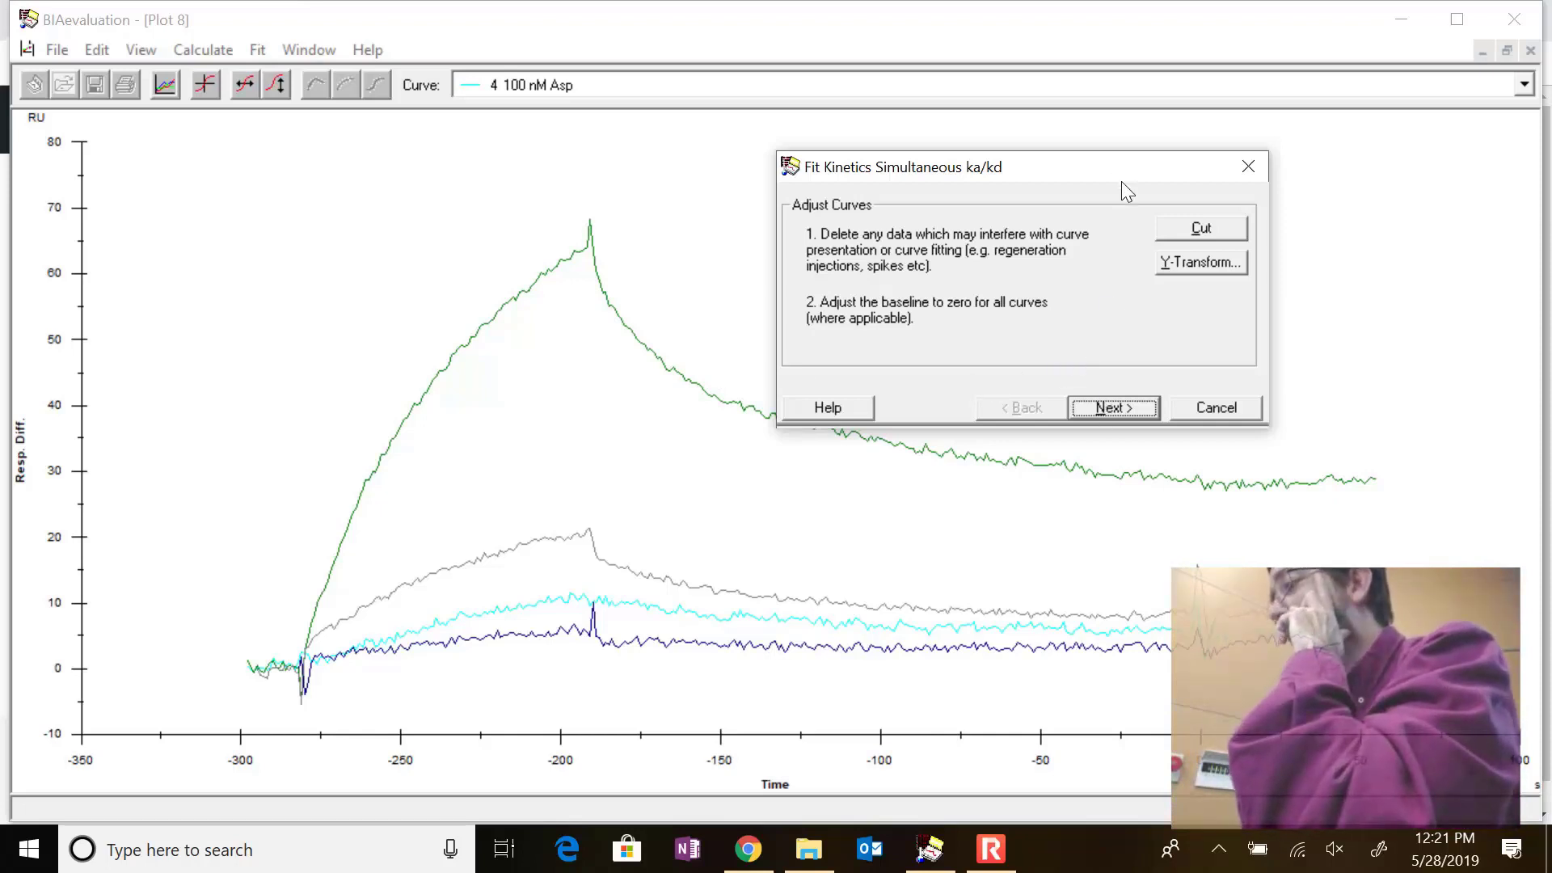
click(1137, 412)
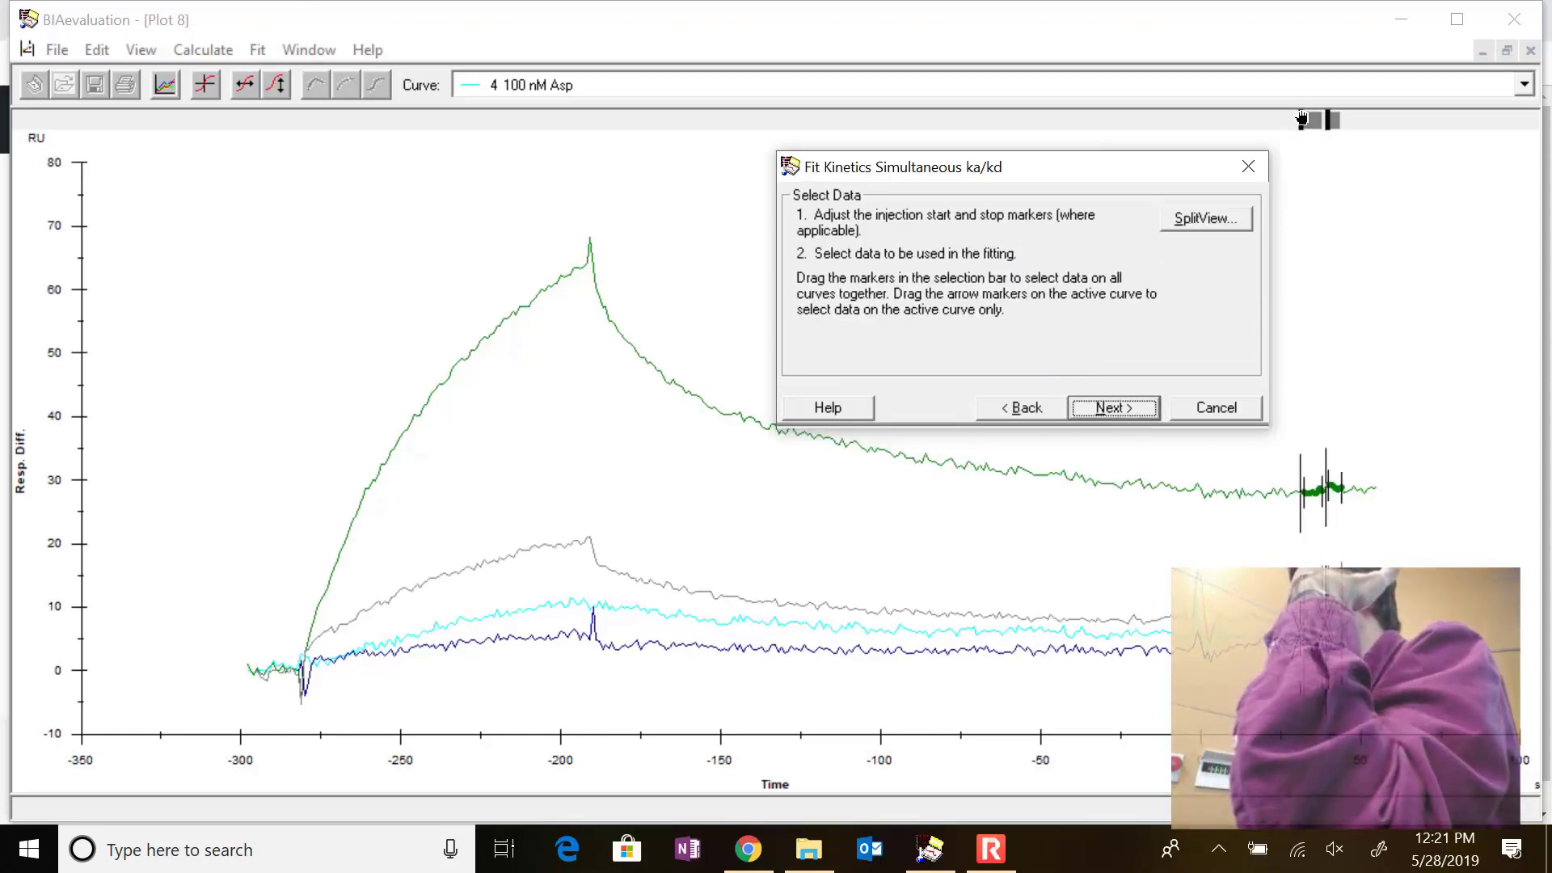
Move the injection start marker to the beginning of the association rise, at about -281 s
click(1301, 119)
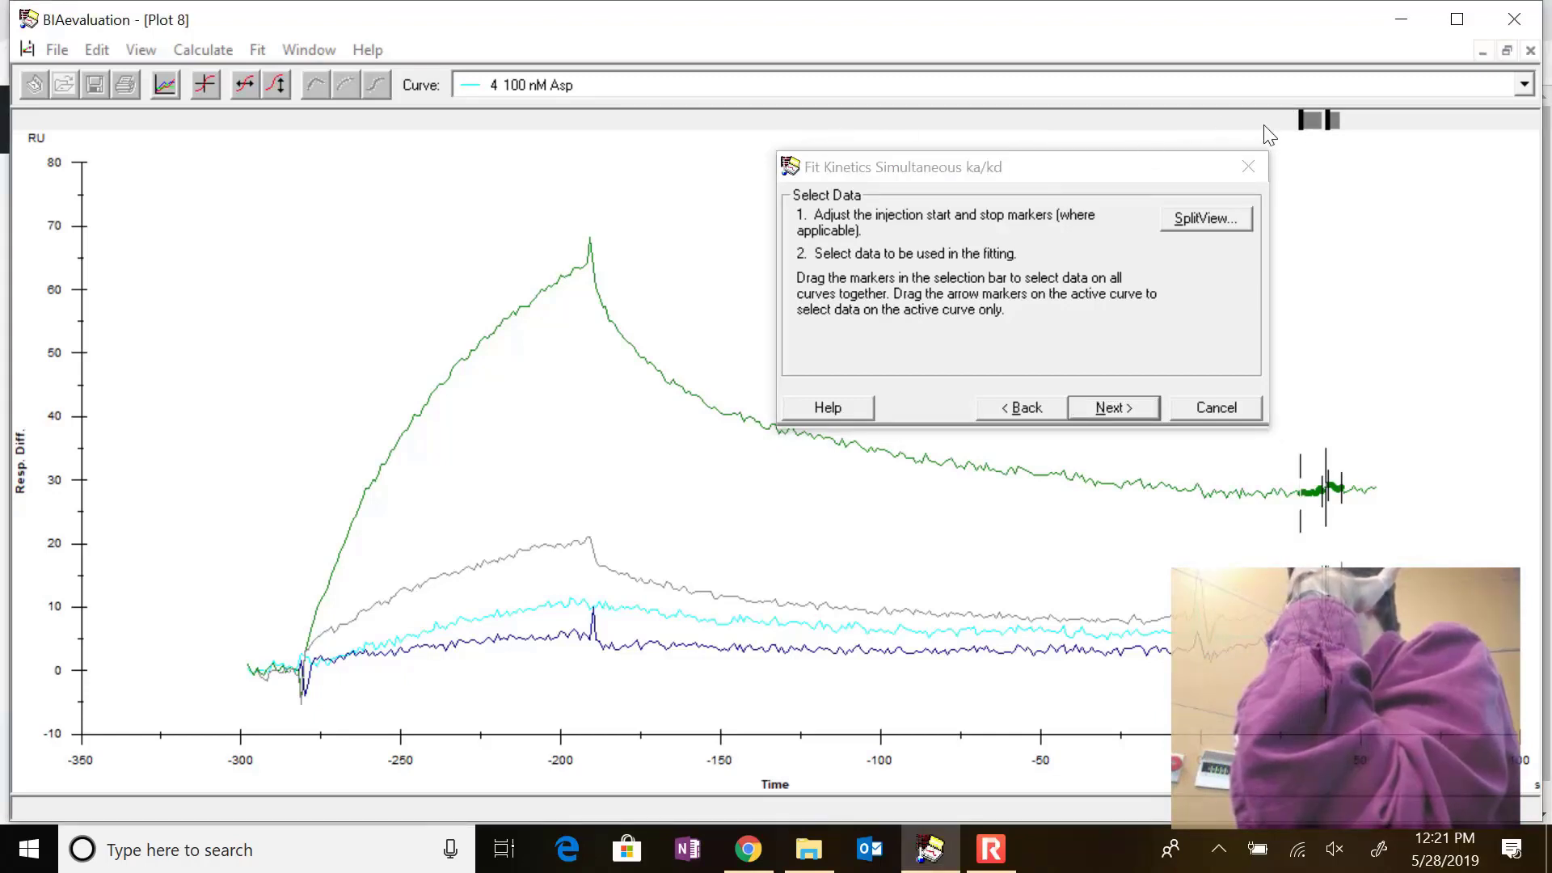
drag(1298, 120, 1281, 127)
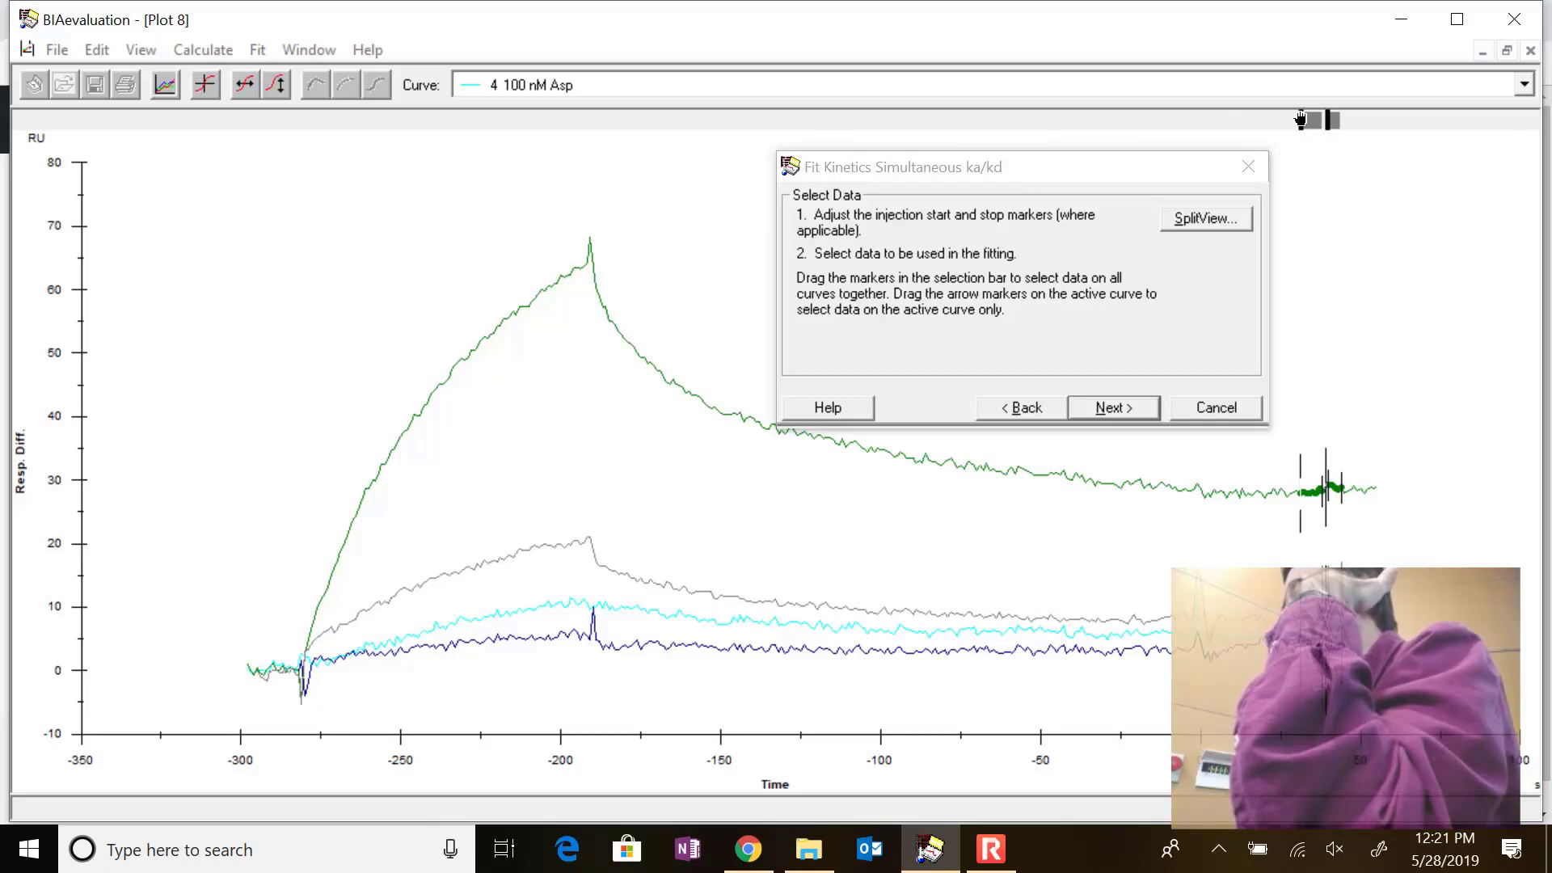
drag(1301, 120, 1084, 115)
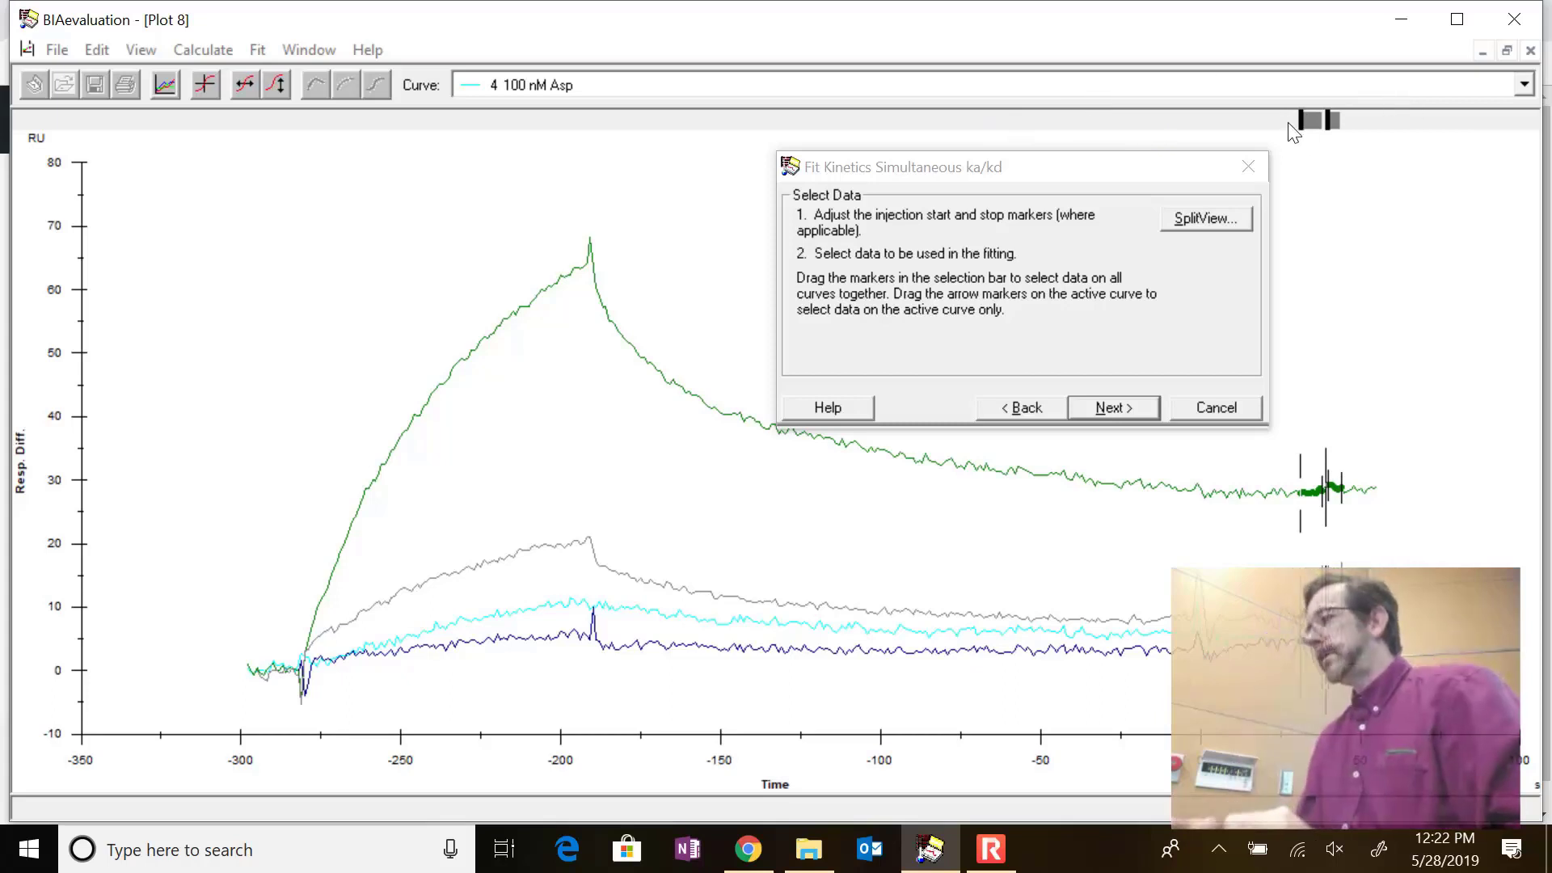
mouse_move(1300, 120)
mouse_down()
mouse_move(453, 138)
mouse_move(300, 210)
mouse_up()
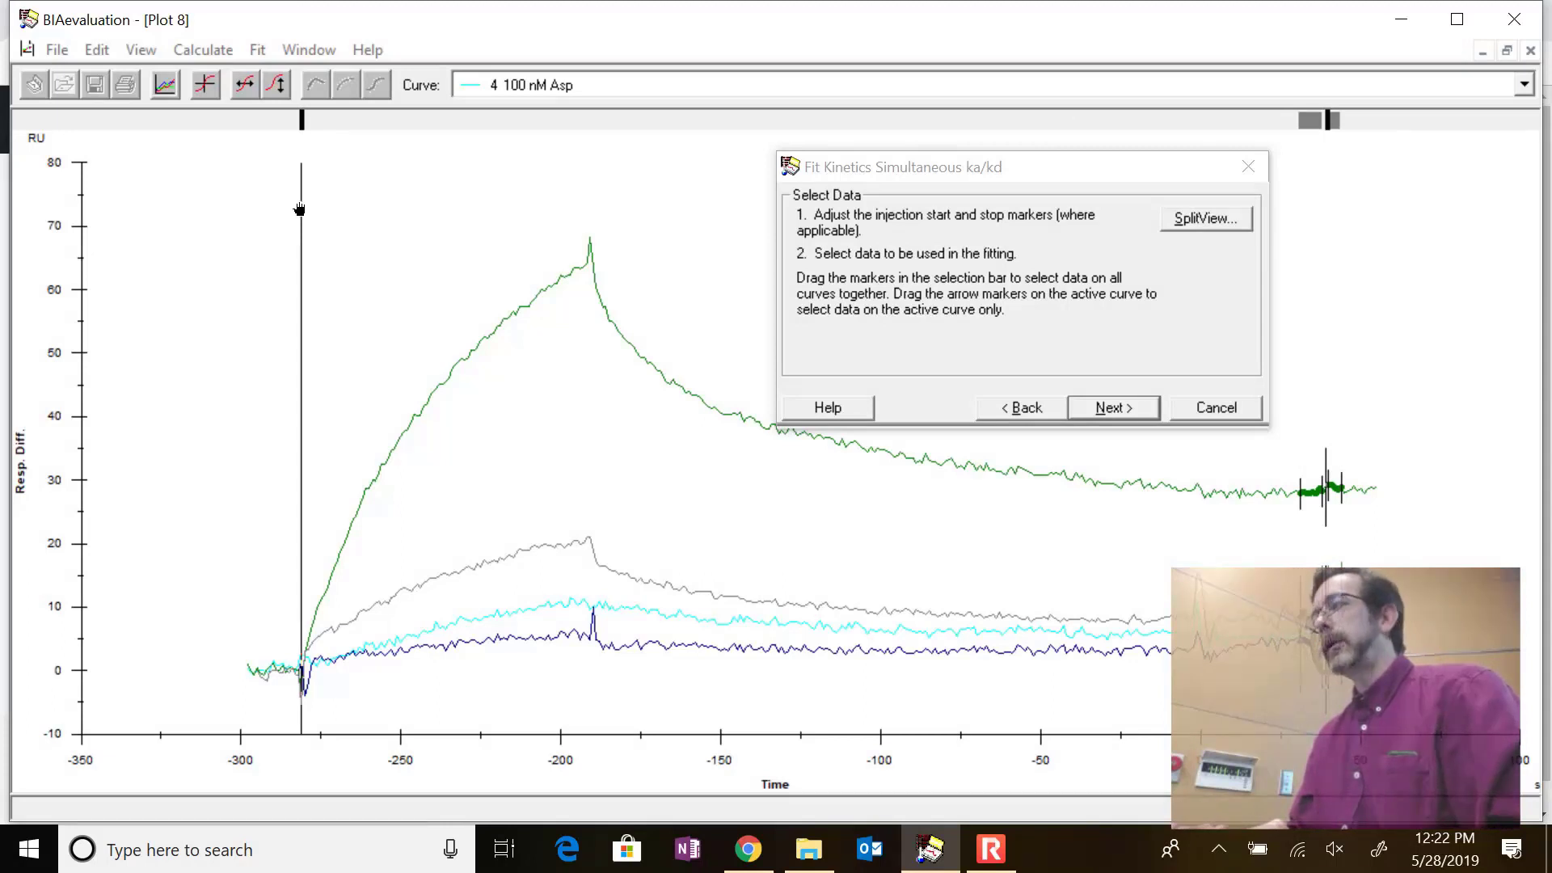
drag(300, 210, 302, 213)
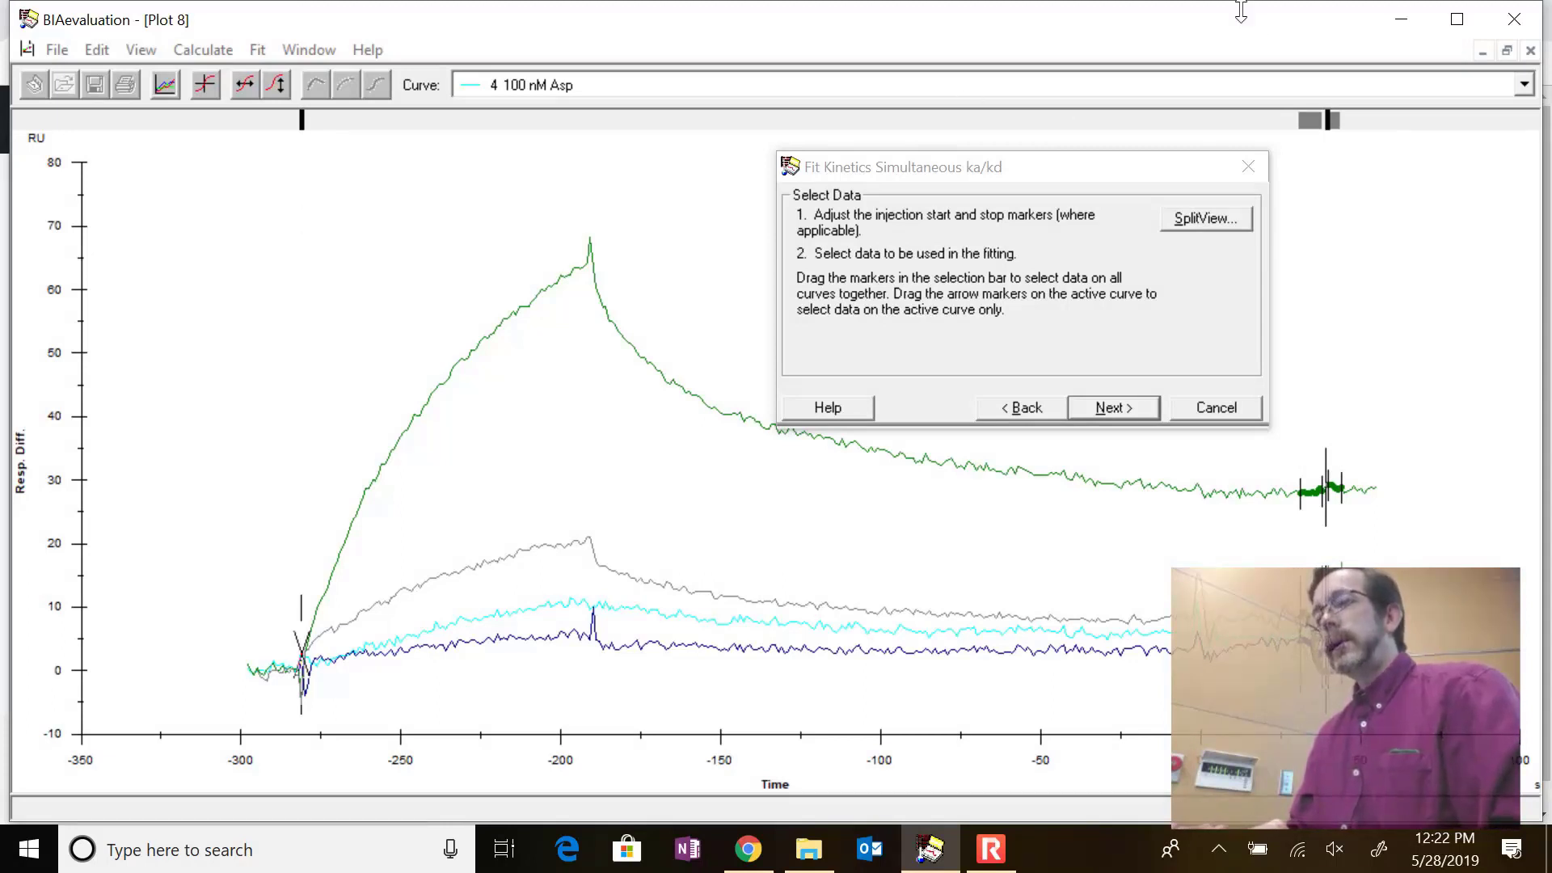
Select the association data from about -277 to -194 s and place the injection stop marker at the peak near -190 s
mouse_move(1313, 119)
mouse_down()
mouse_move(713, 208)
mouse_move(404, 185)
mouse_move(336, 208)
mouse_up()
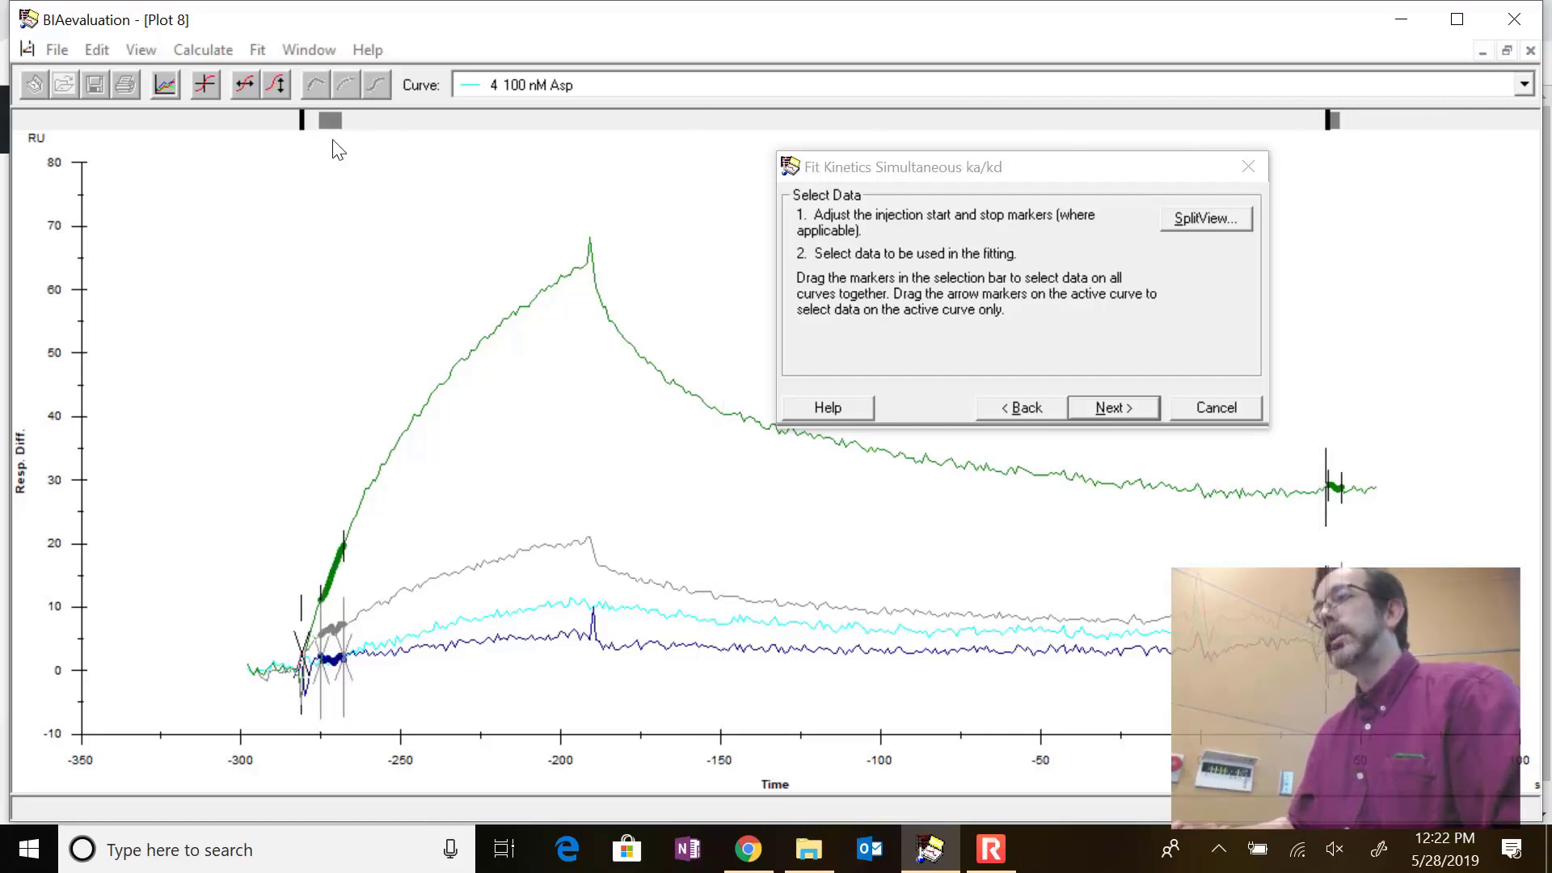
mouse_move(339, 124)
mouse_down()
mouse_move(548, 133)
mouse_move(575, 157)
mouse_up()
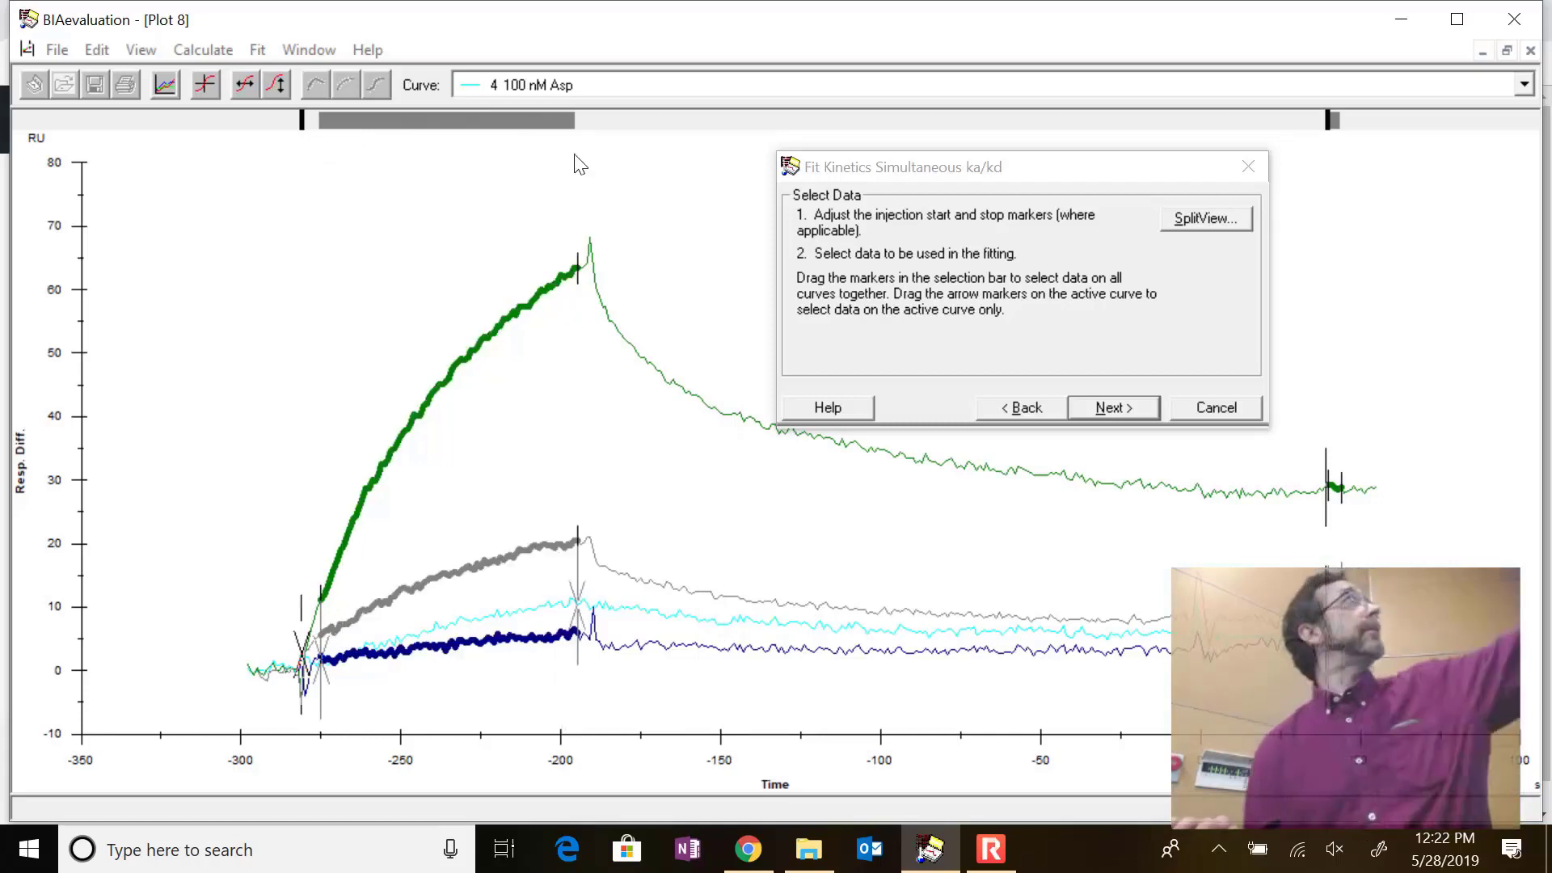
mouse_move(1325, 123)
mouse_down()
mouse_move(1326, 146)
mouse_move(592, 237)
mouse_up()
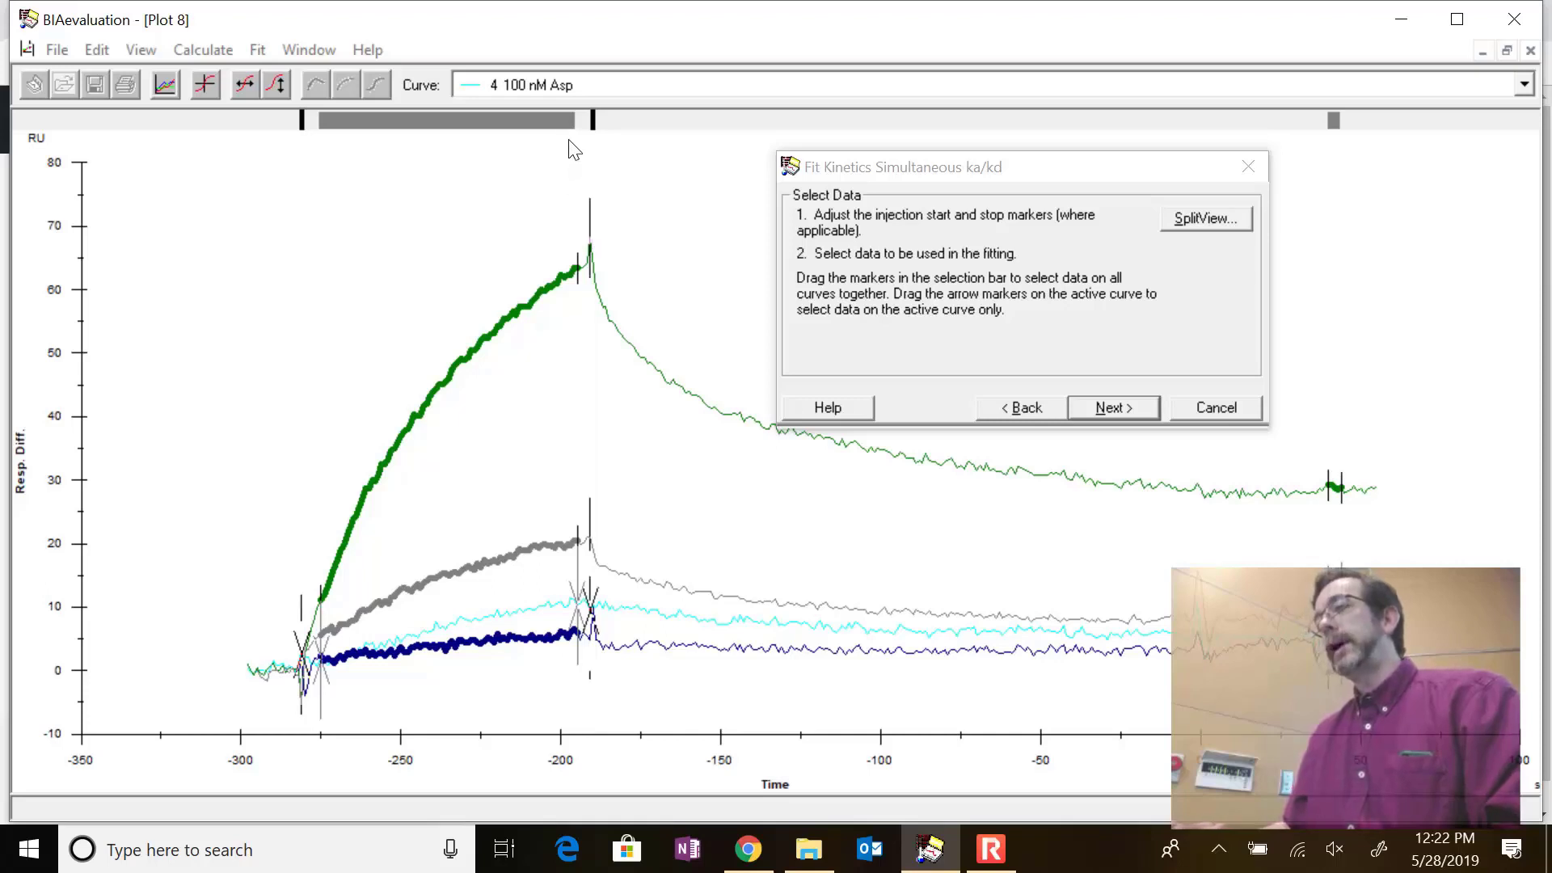
drag(573, 128, 580, 144)
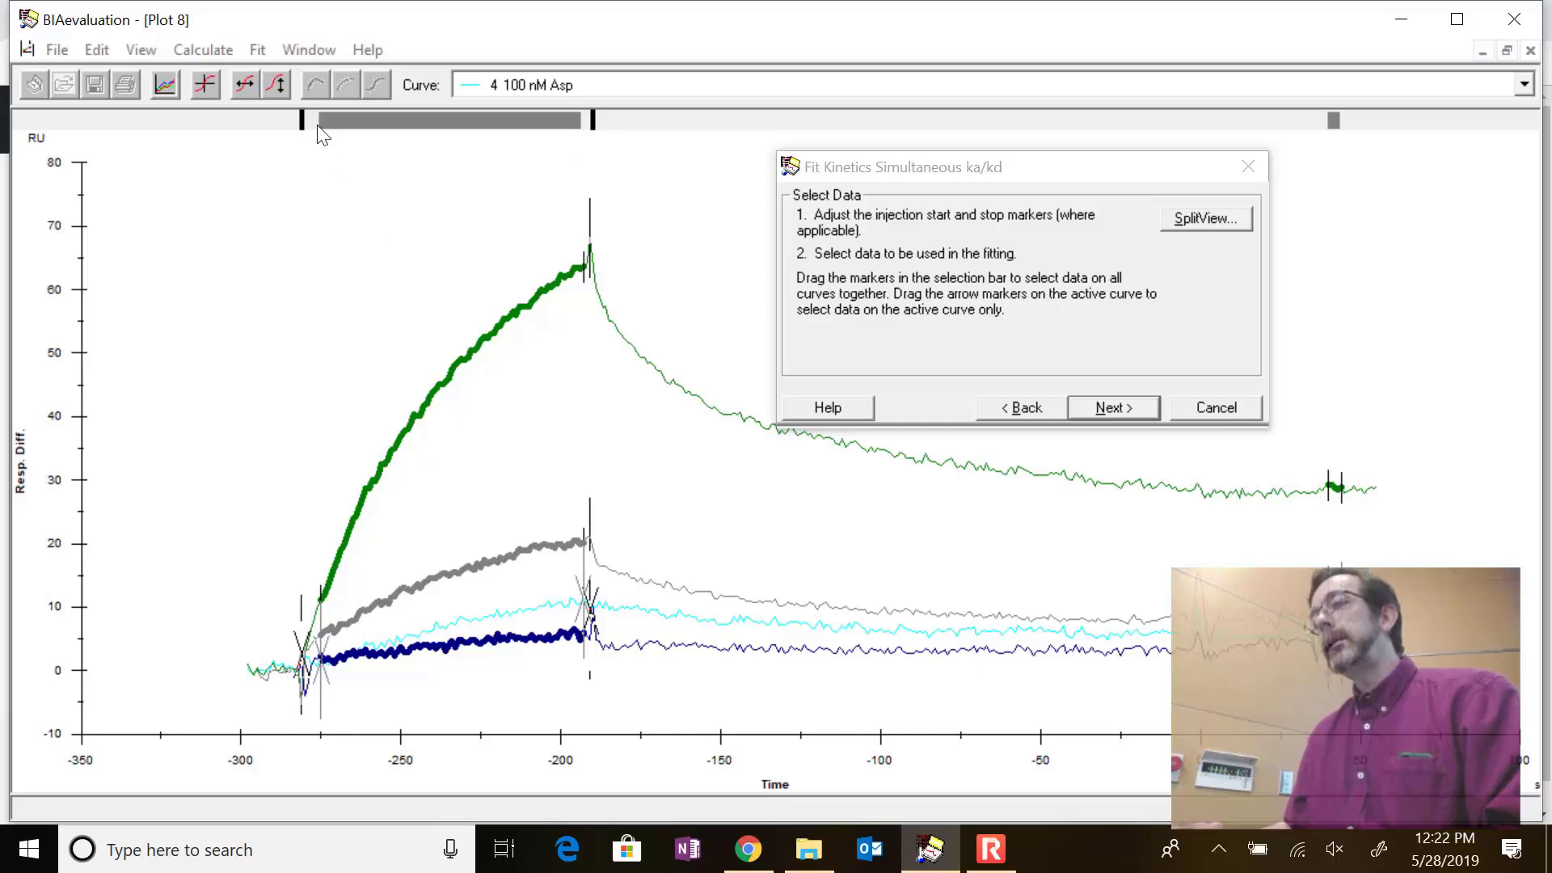
drag(320, 123, 314, 128)
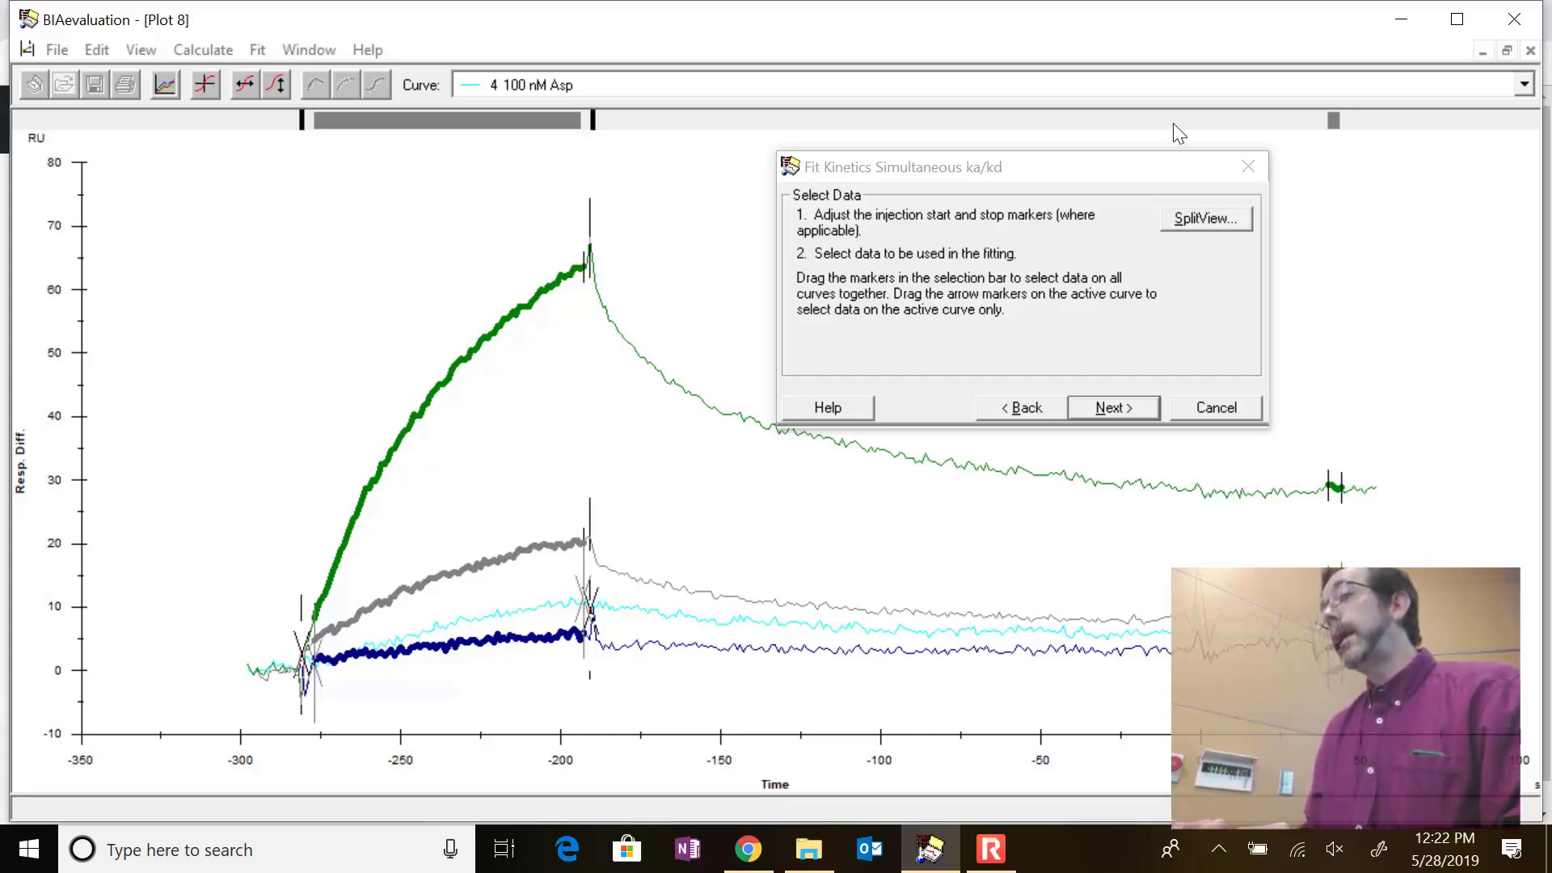
Select the dissociation data for fitting from about -188 s, just after the injection stop, to about -92 s
drag(1333, 121, 600, 166)
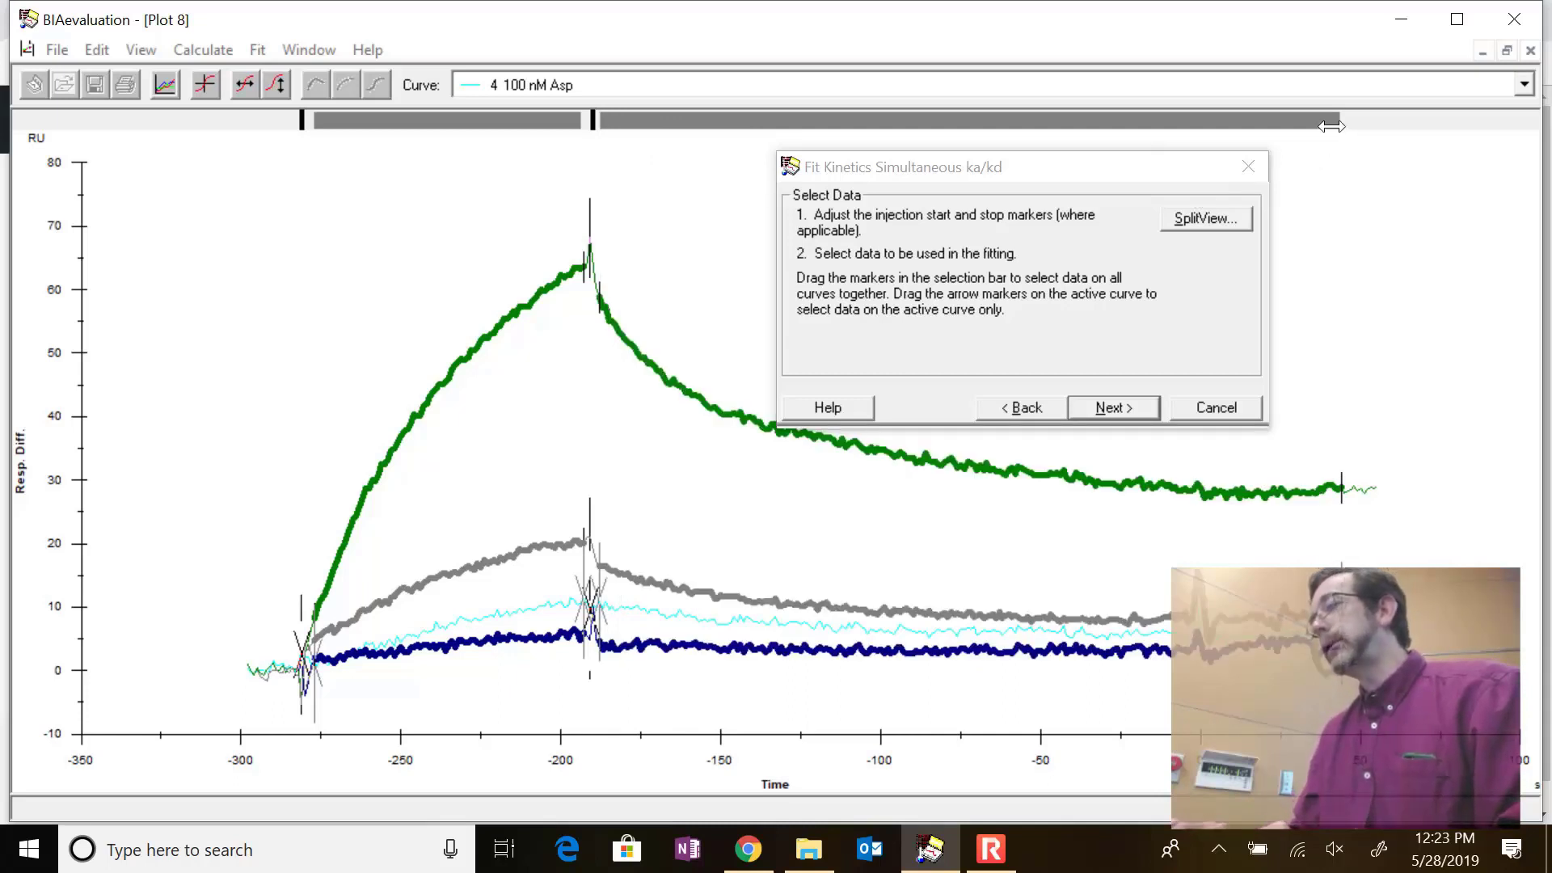
mouse_move(1332, 126)
mouse_down()
mouse_move(875, 167)
mouse_move(903, 184)
mouse_move(1253, 202)
mouse_move(1176, 198)
mouse_up()
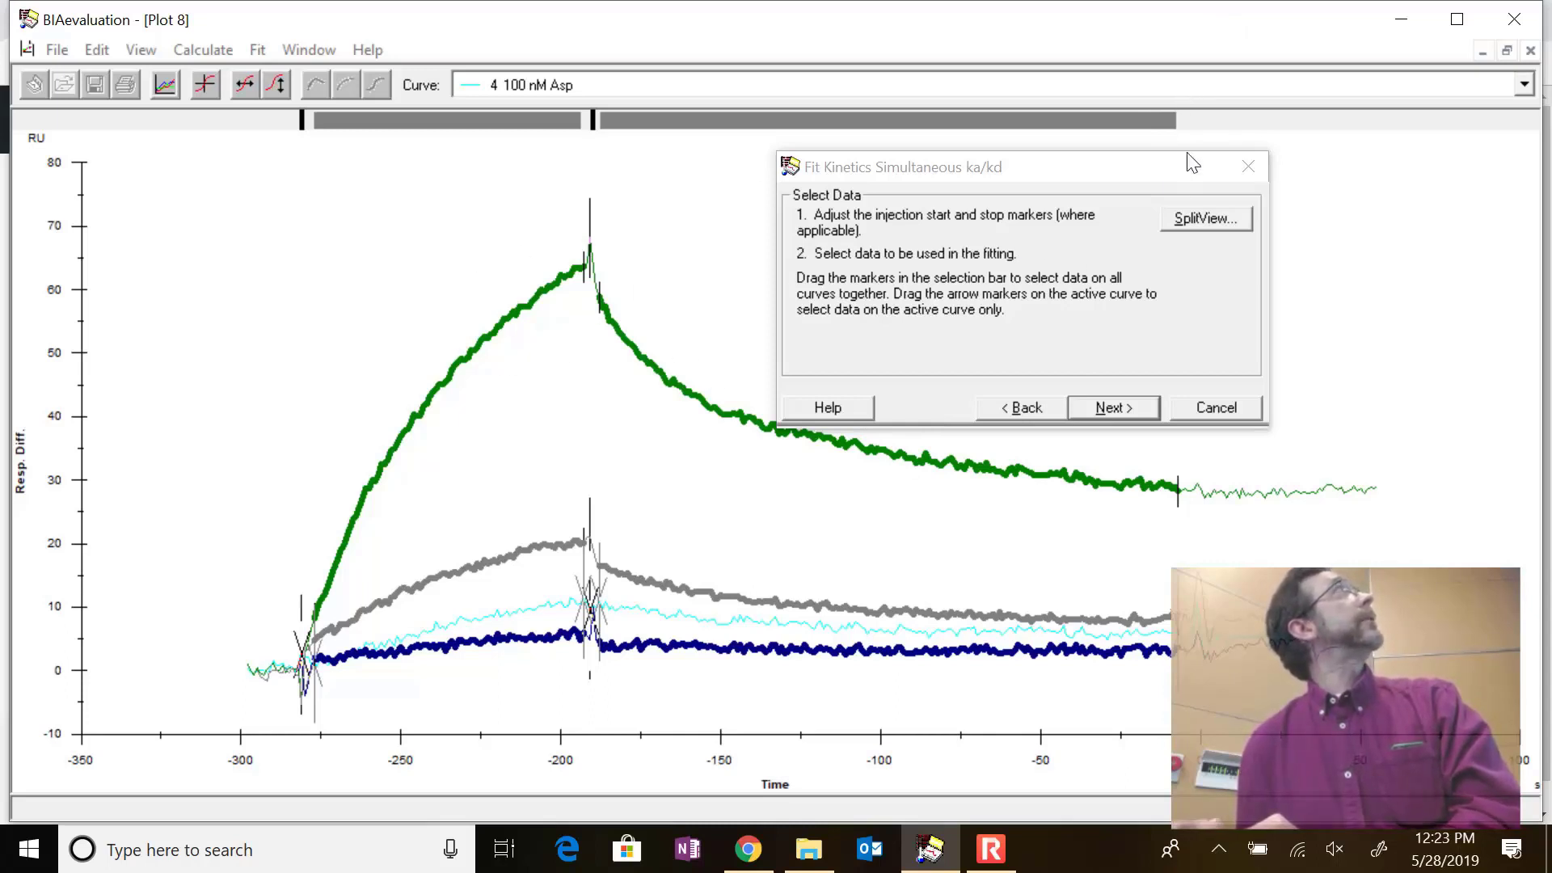
mouse_move(1174, 119)
mouse_down()
mouse_move(950, 123)
mouse_move(902, 154)
mouse_up()
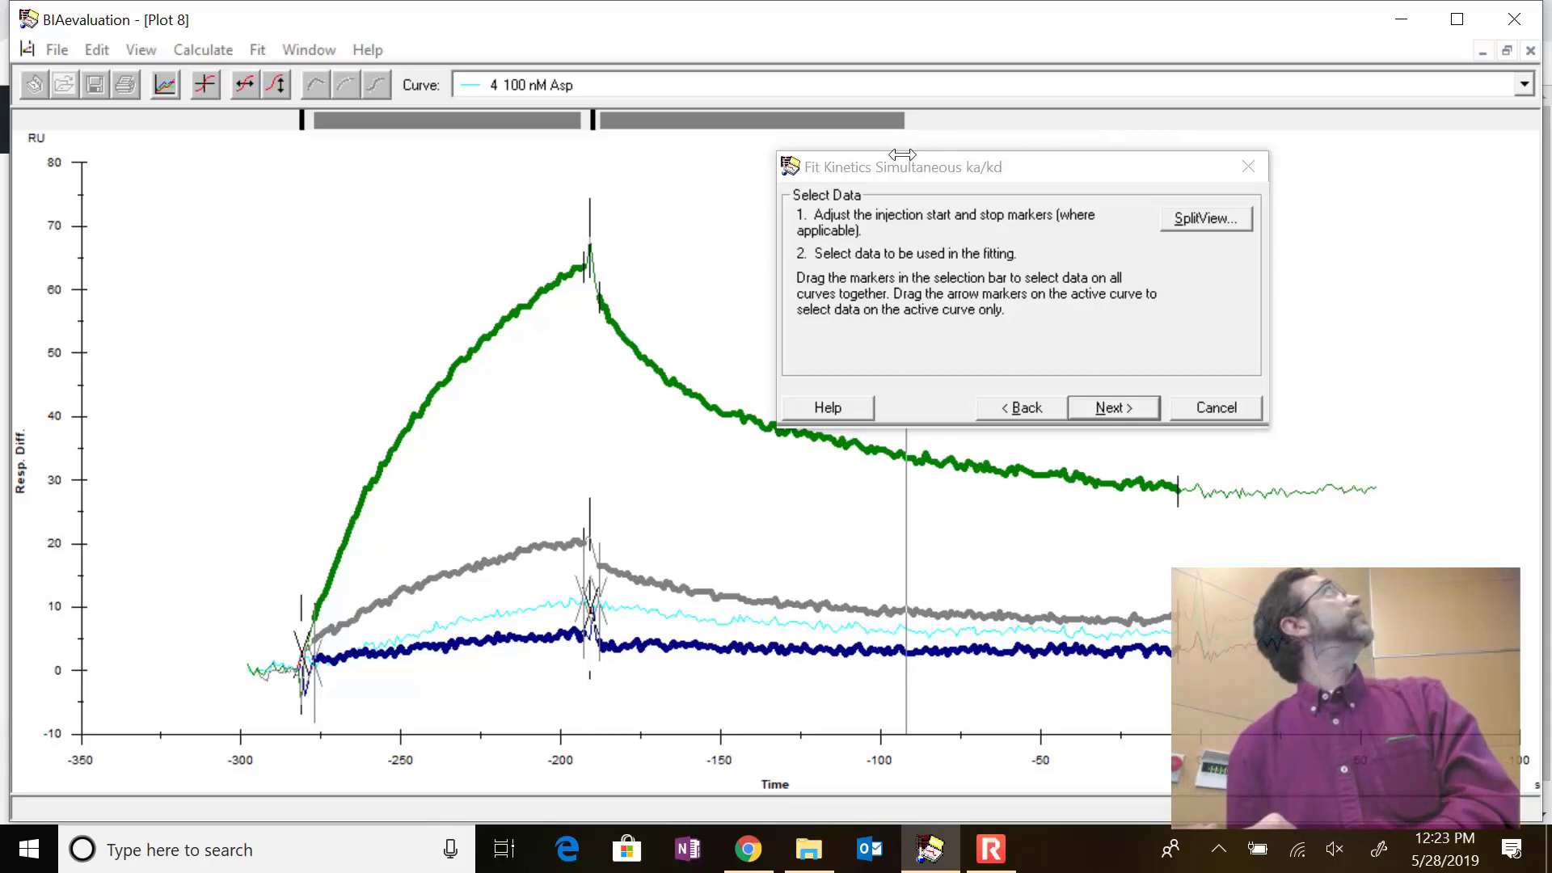
drag(902, 154, 906, 161)
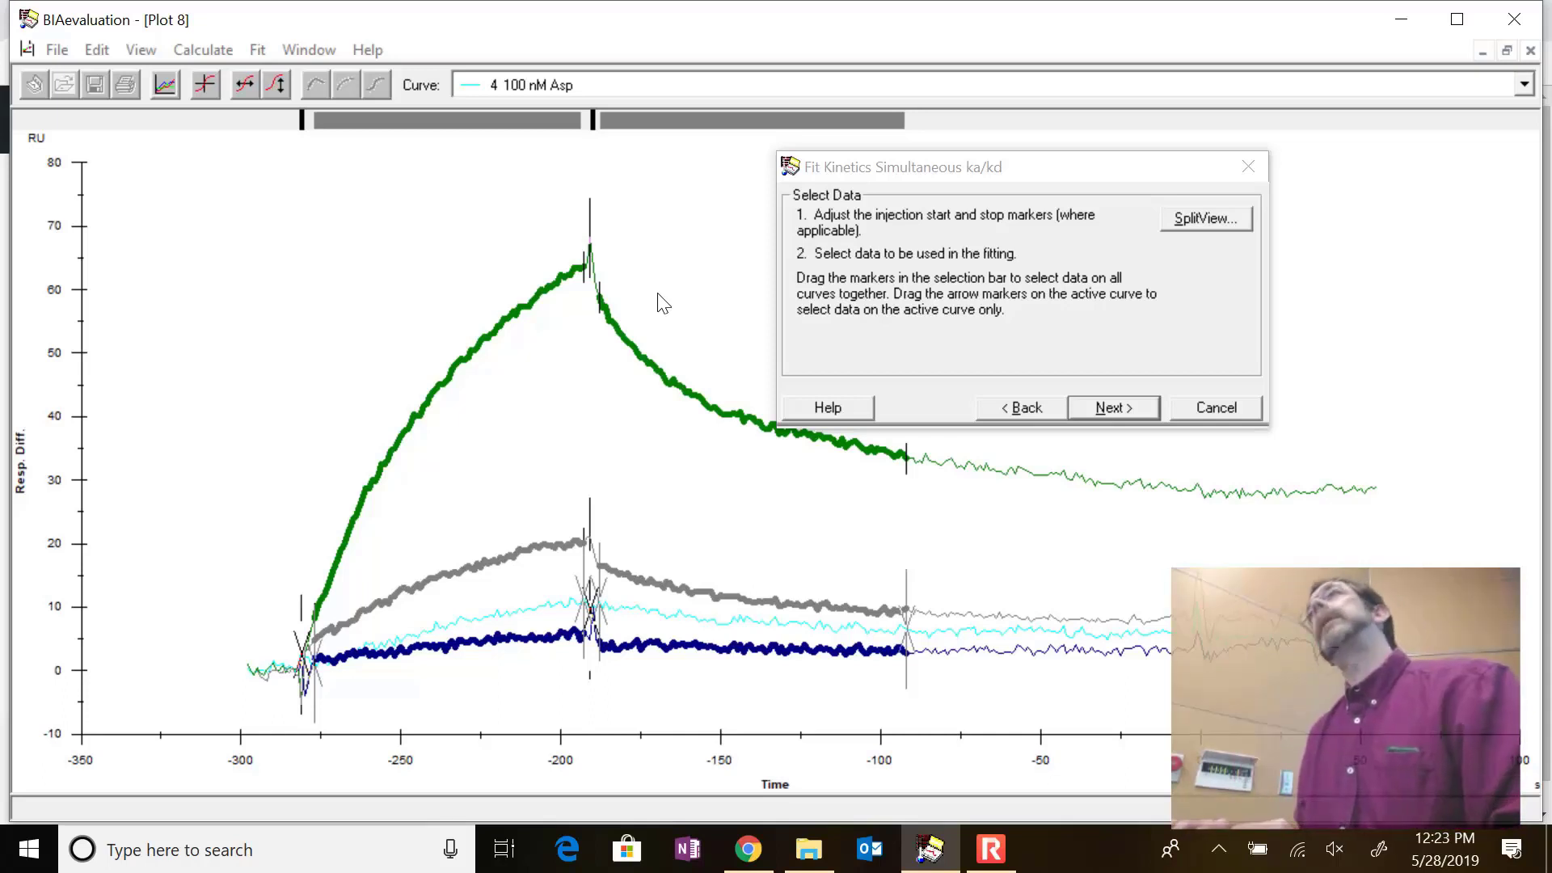
Fit the selected data using the 1:1 (Langmuir) binding model
click(1114, 408)
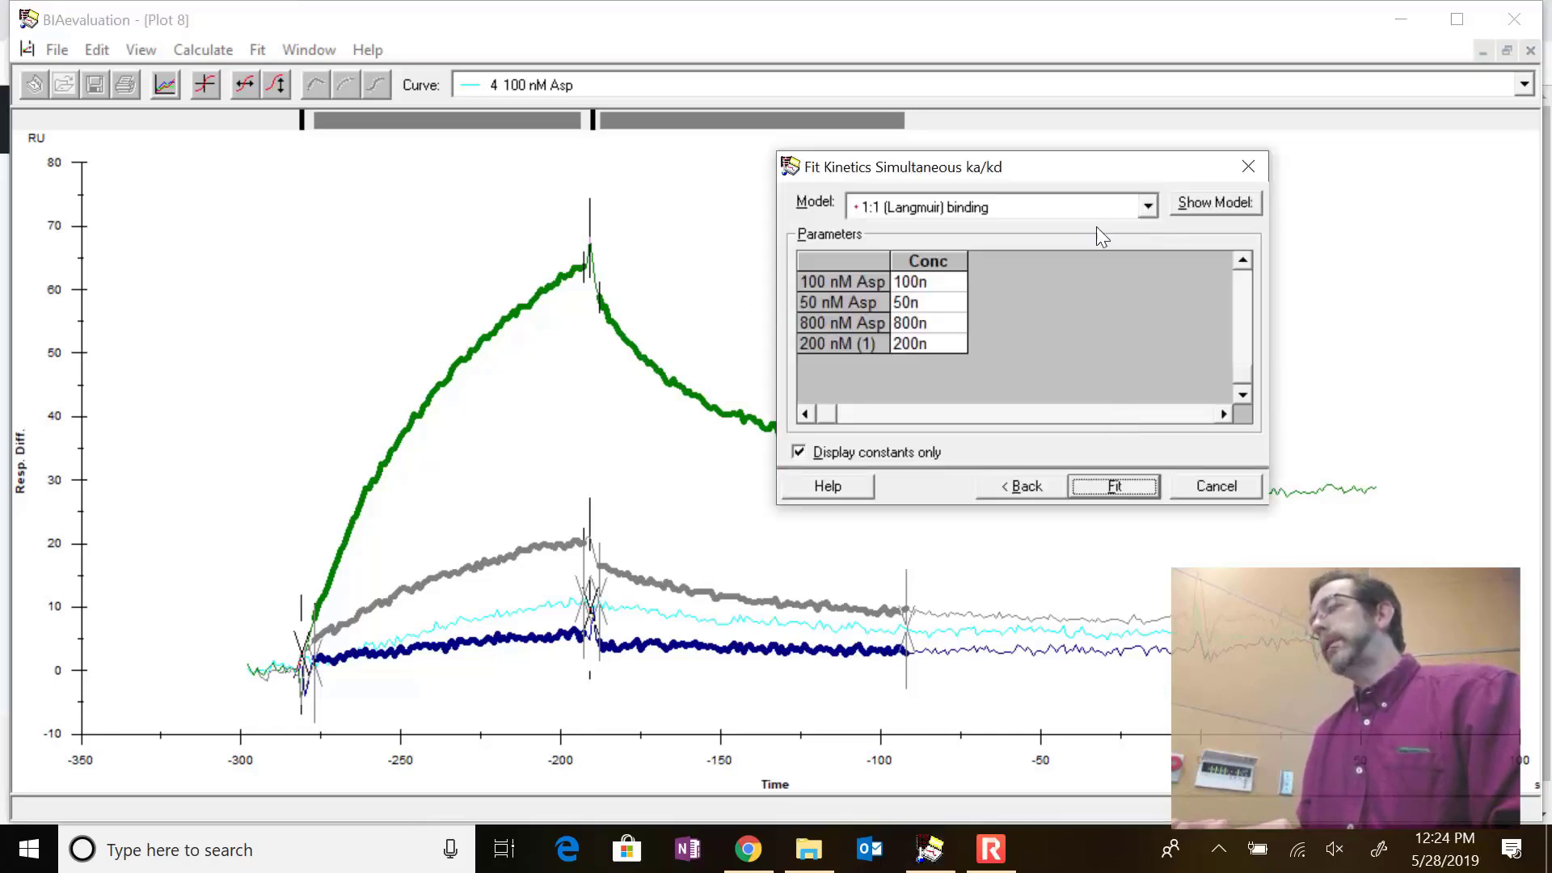
click(1109, 210)
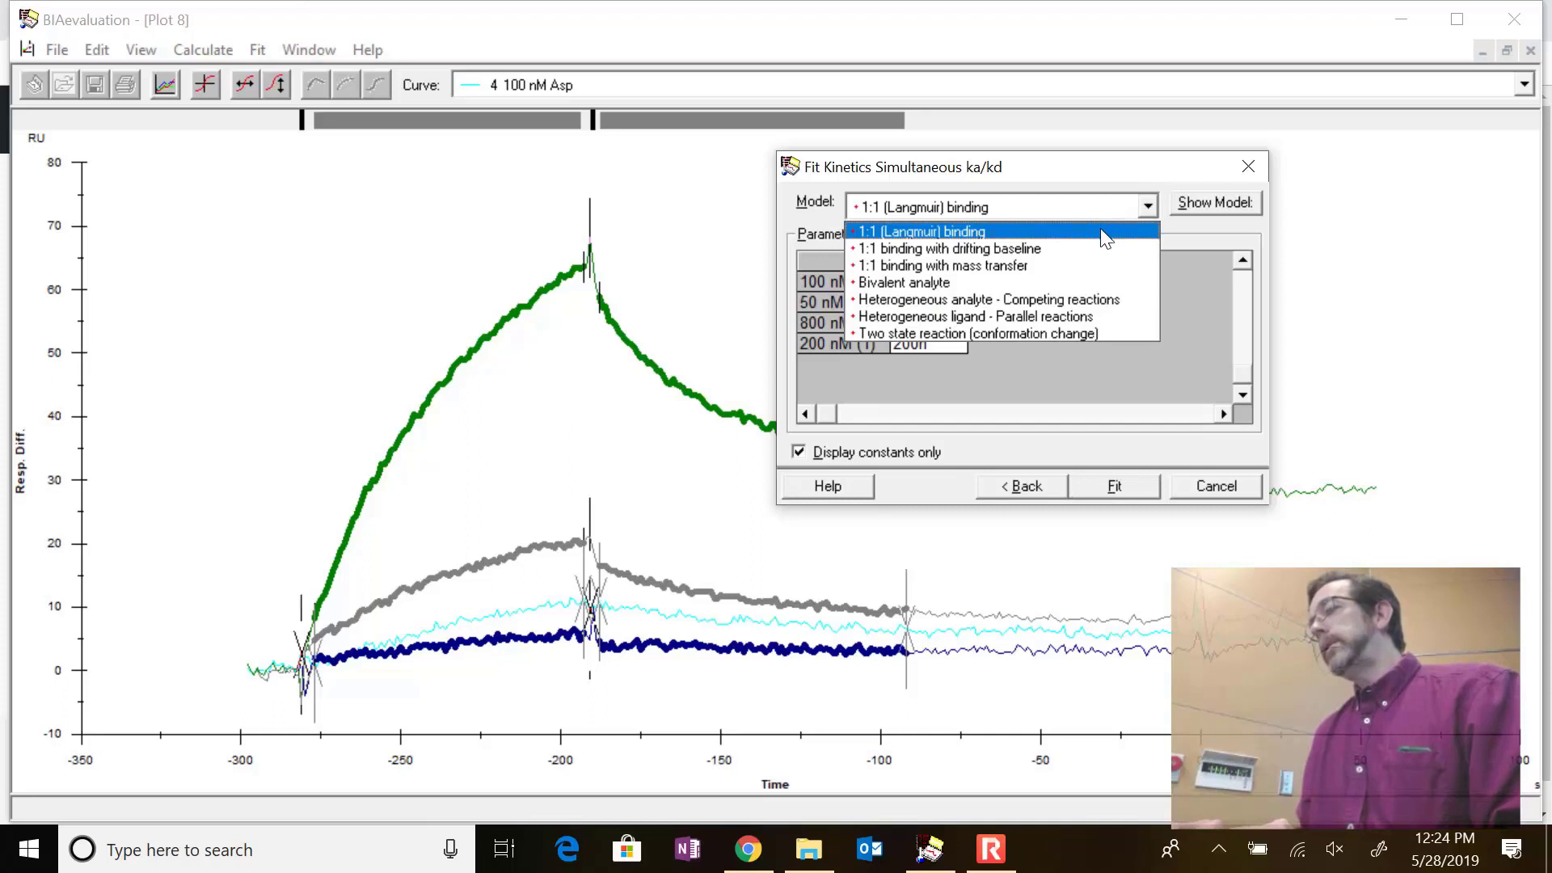
click(955, 234)
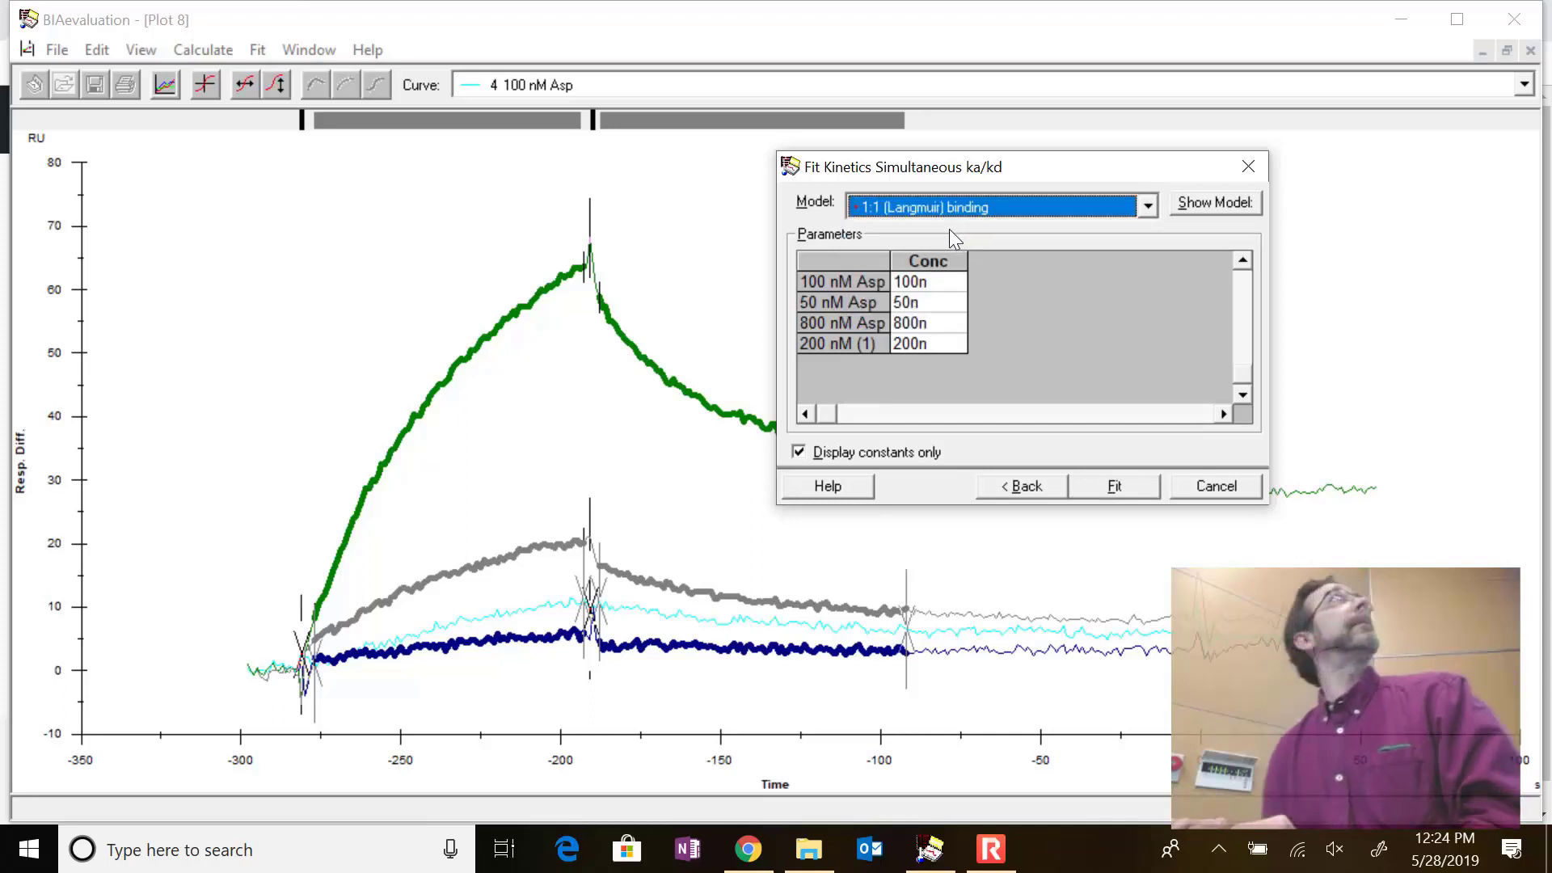
mouse_move(919, 216)
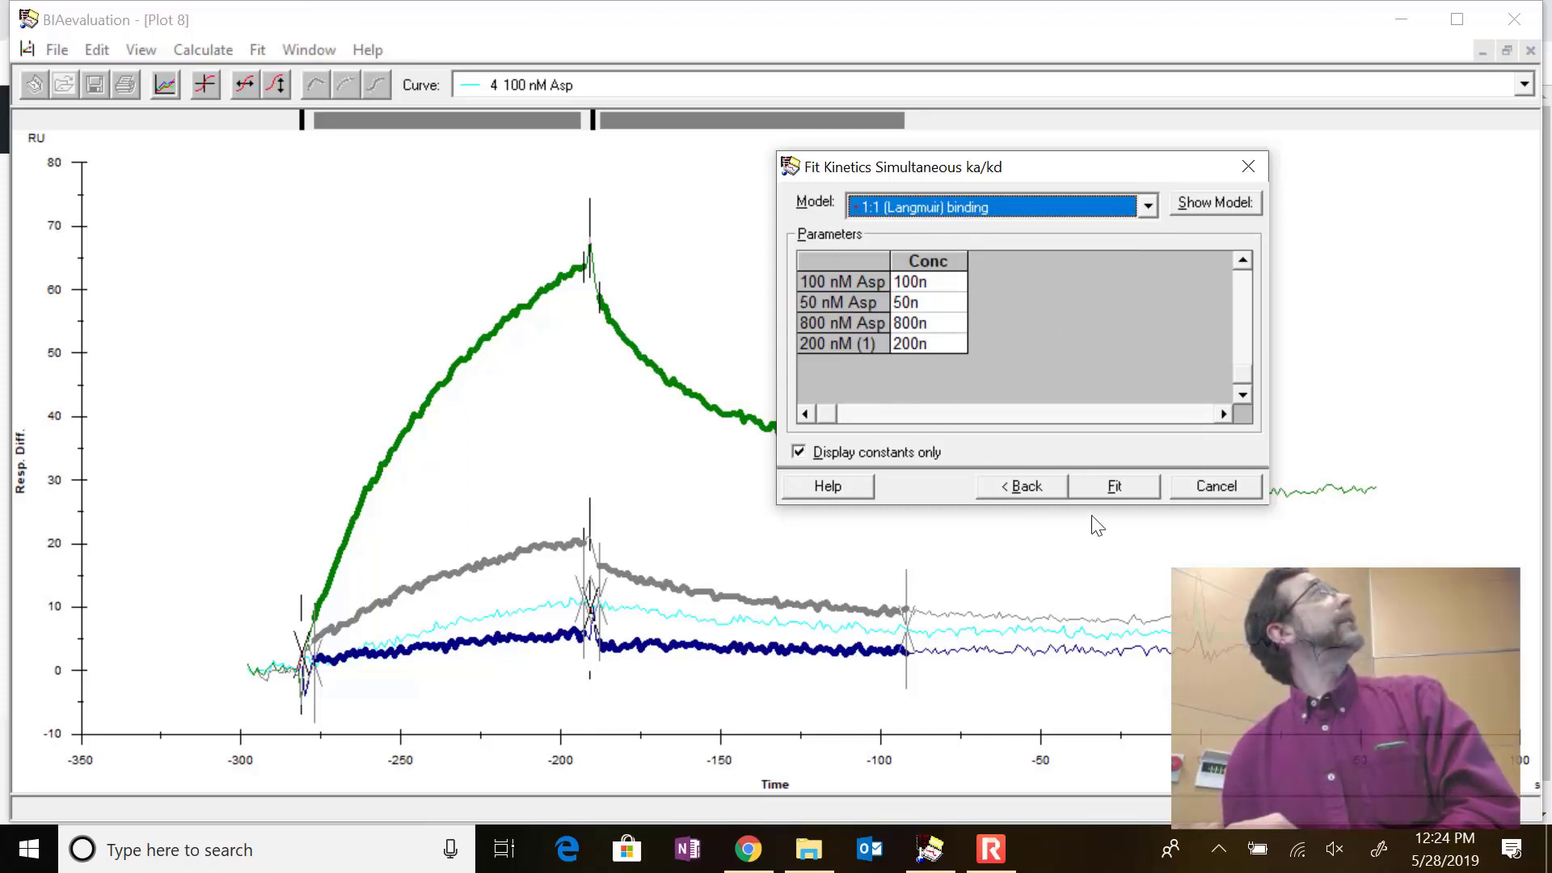
click(1112, 486)
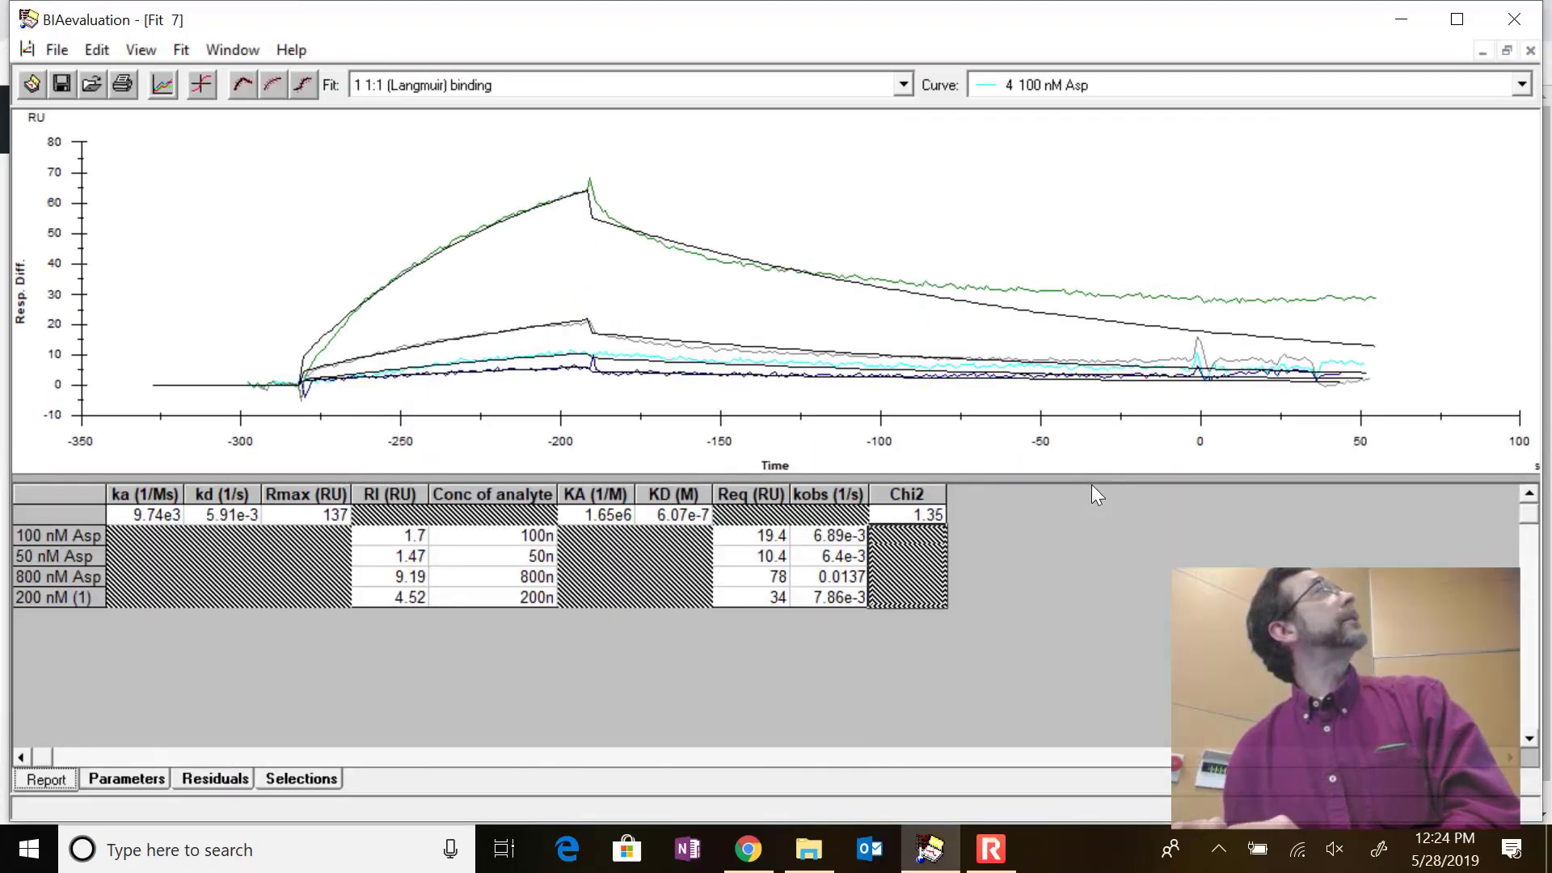
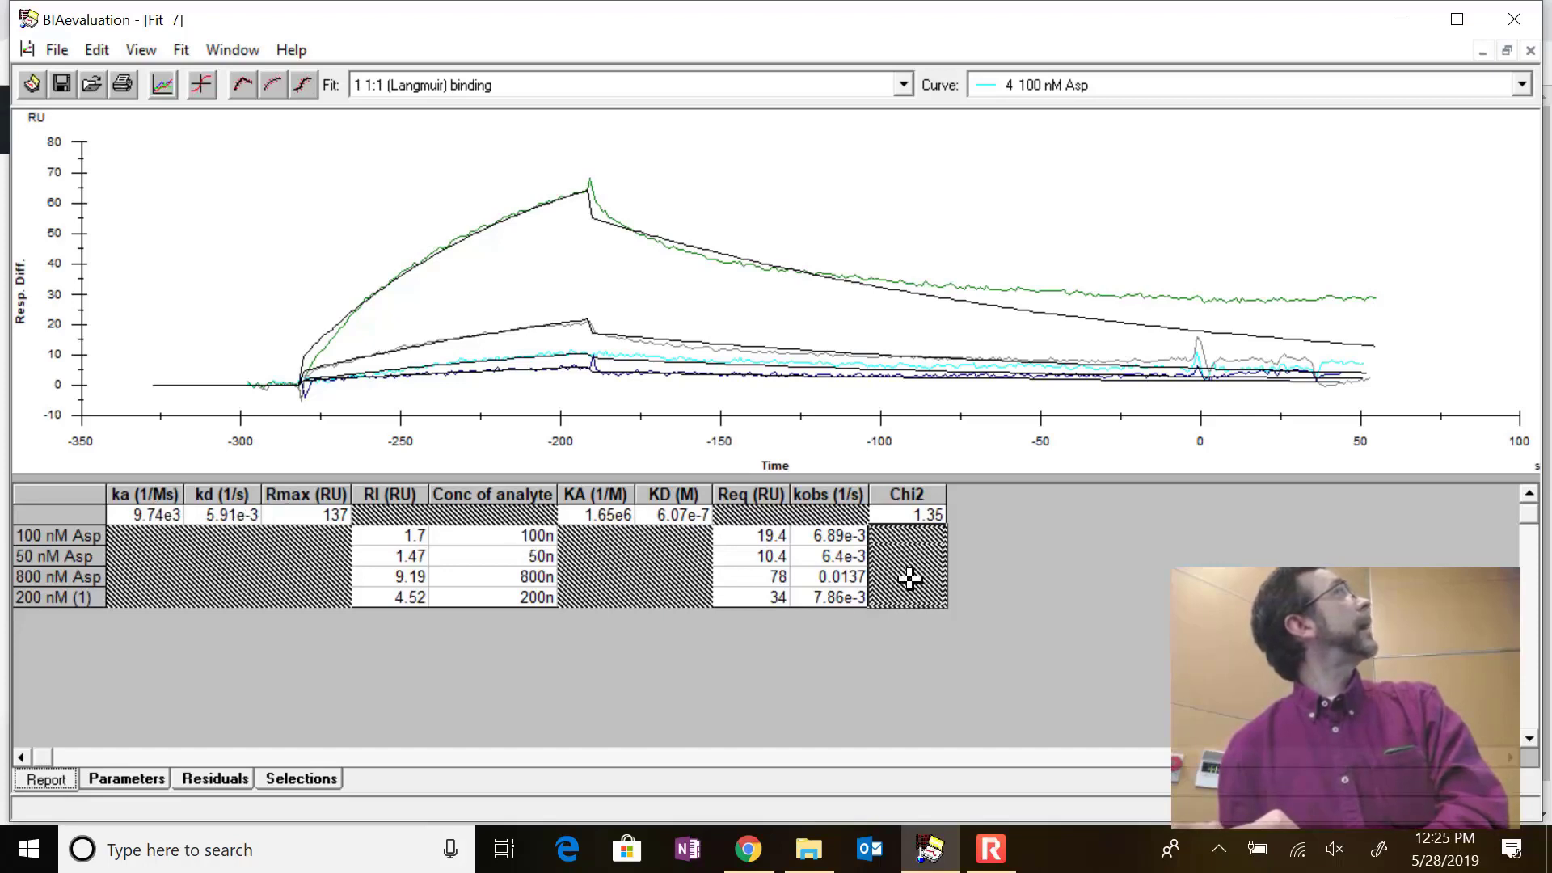
Review the kobs values of the four Asp concentrations in the fit report
click(849, 535)
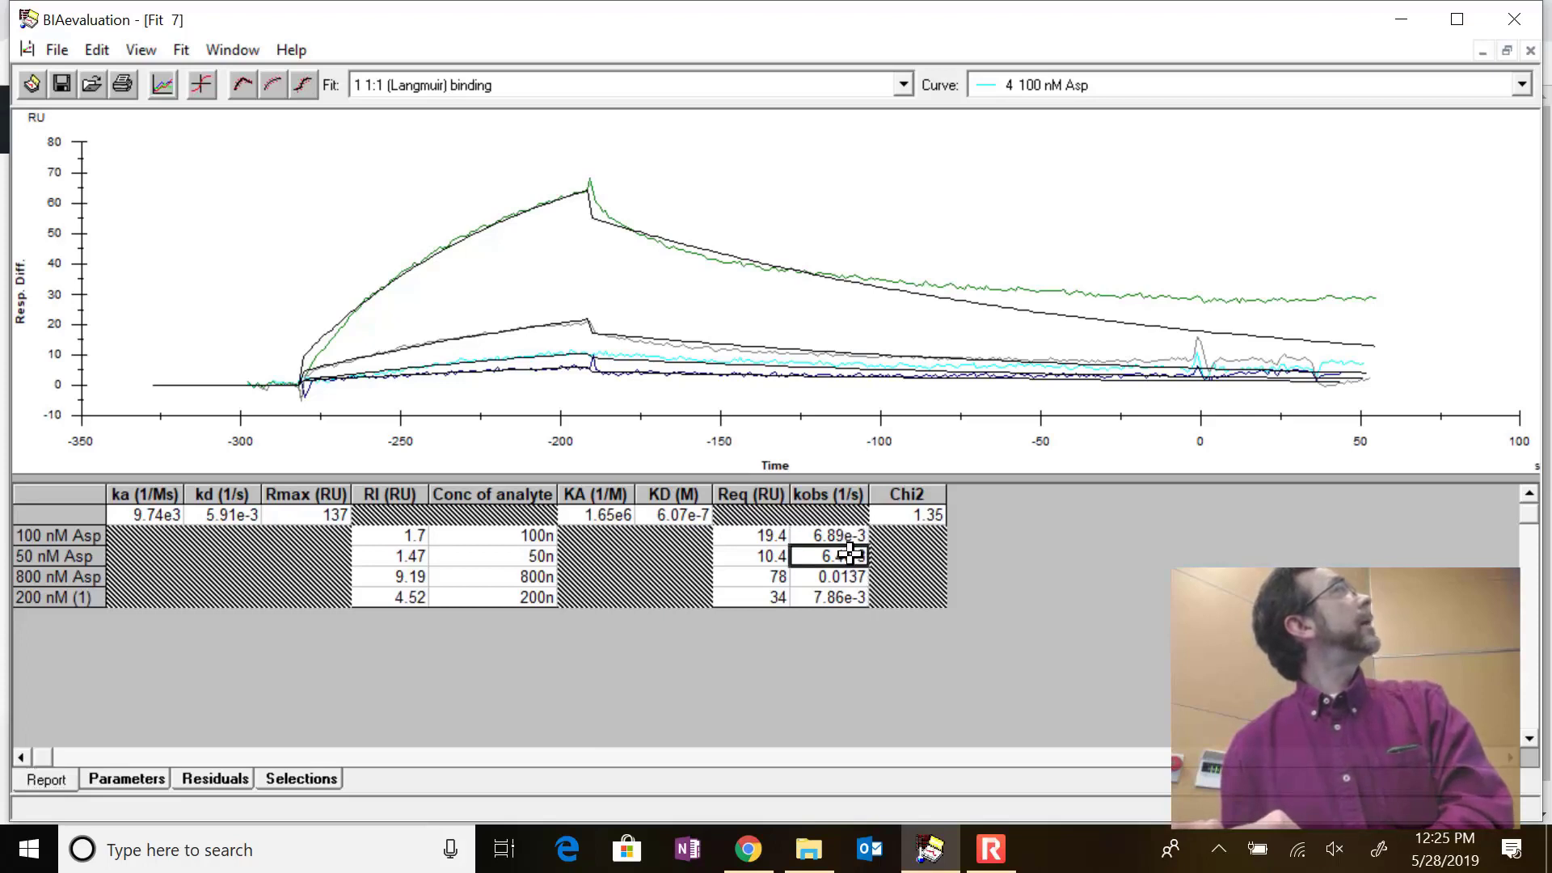
click(849, 576)
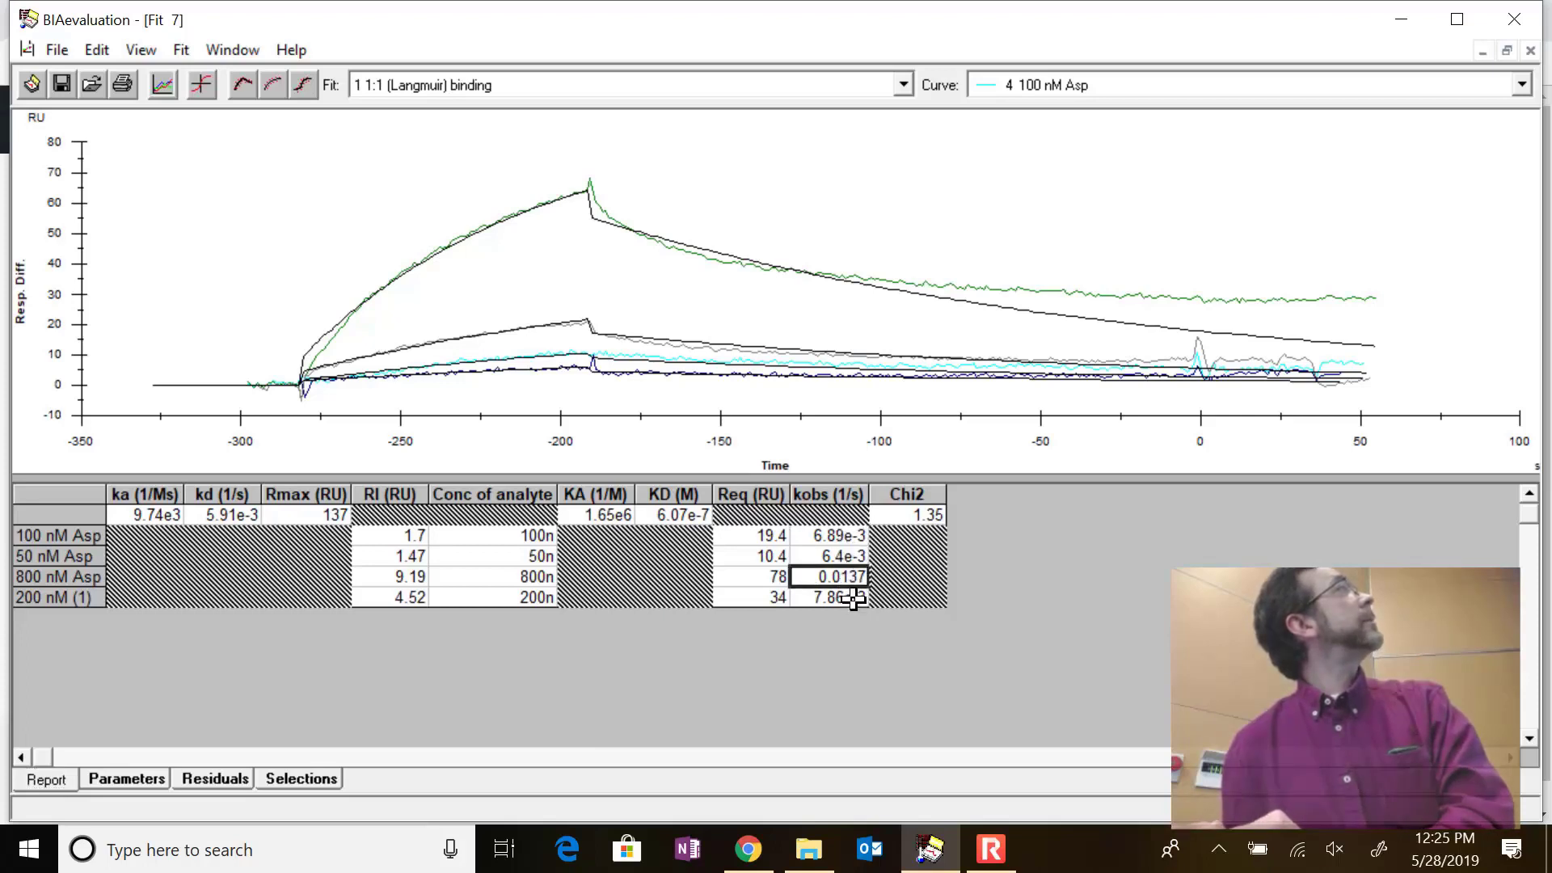
click(852, 597)
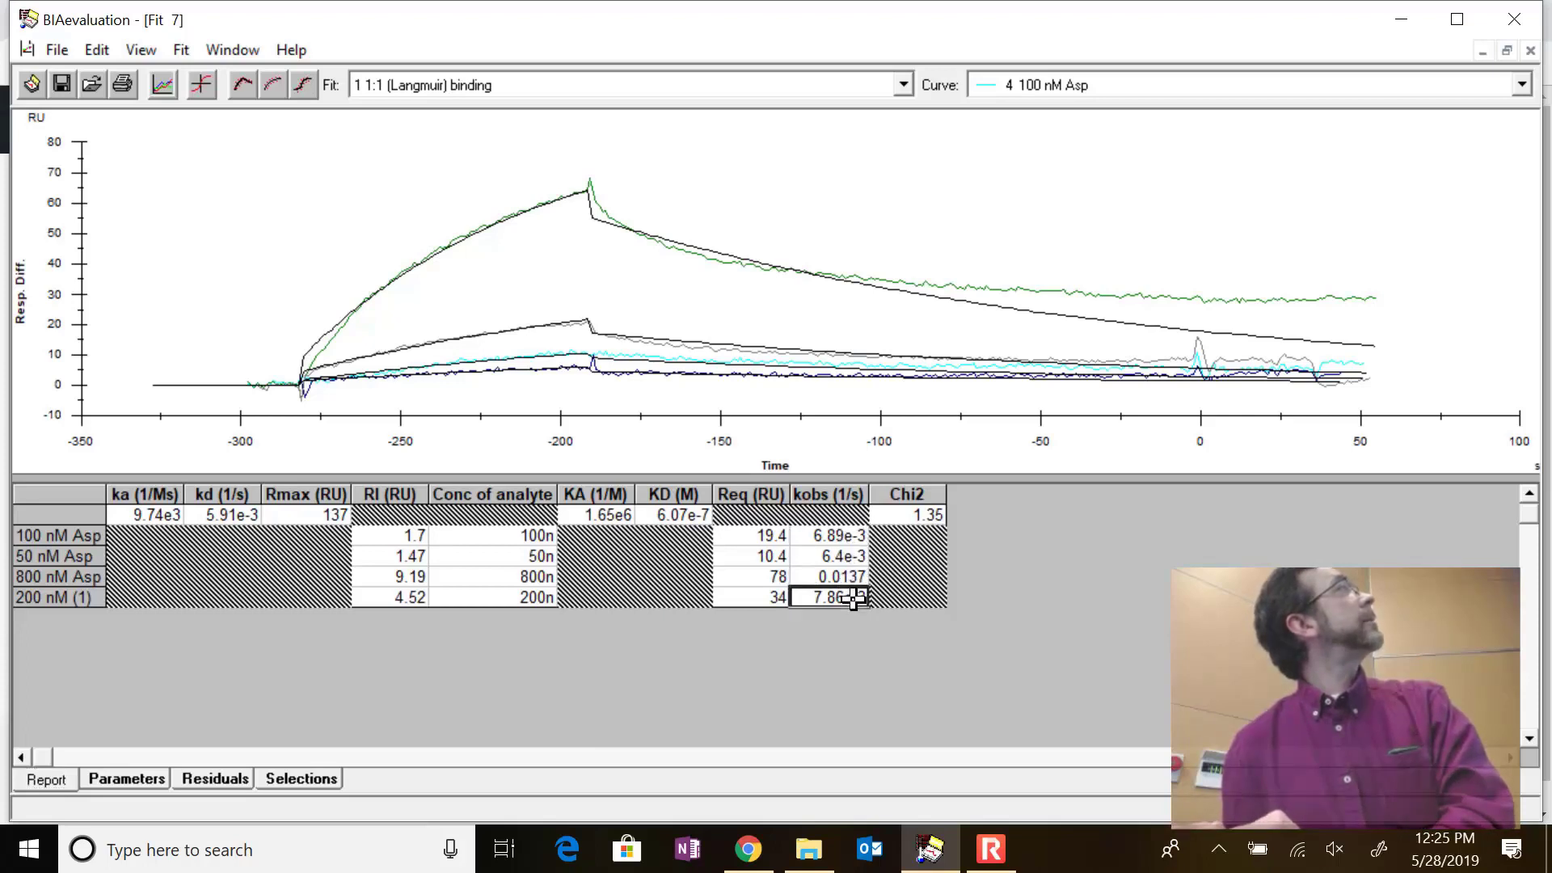
click(852, 556)
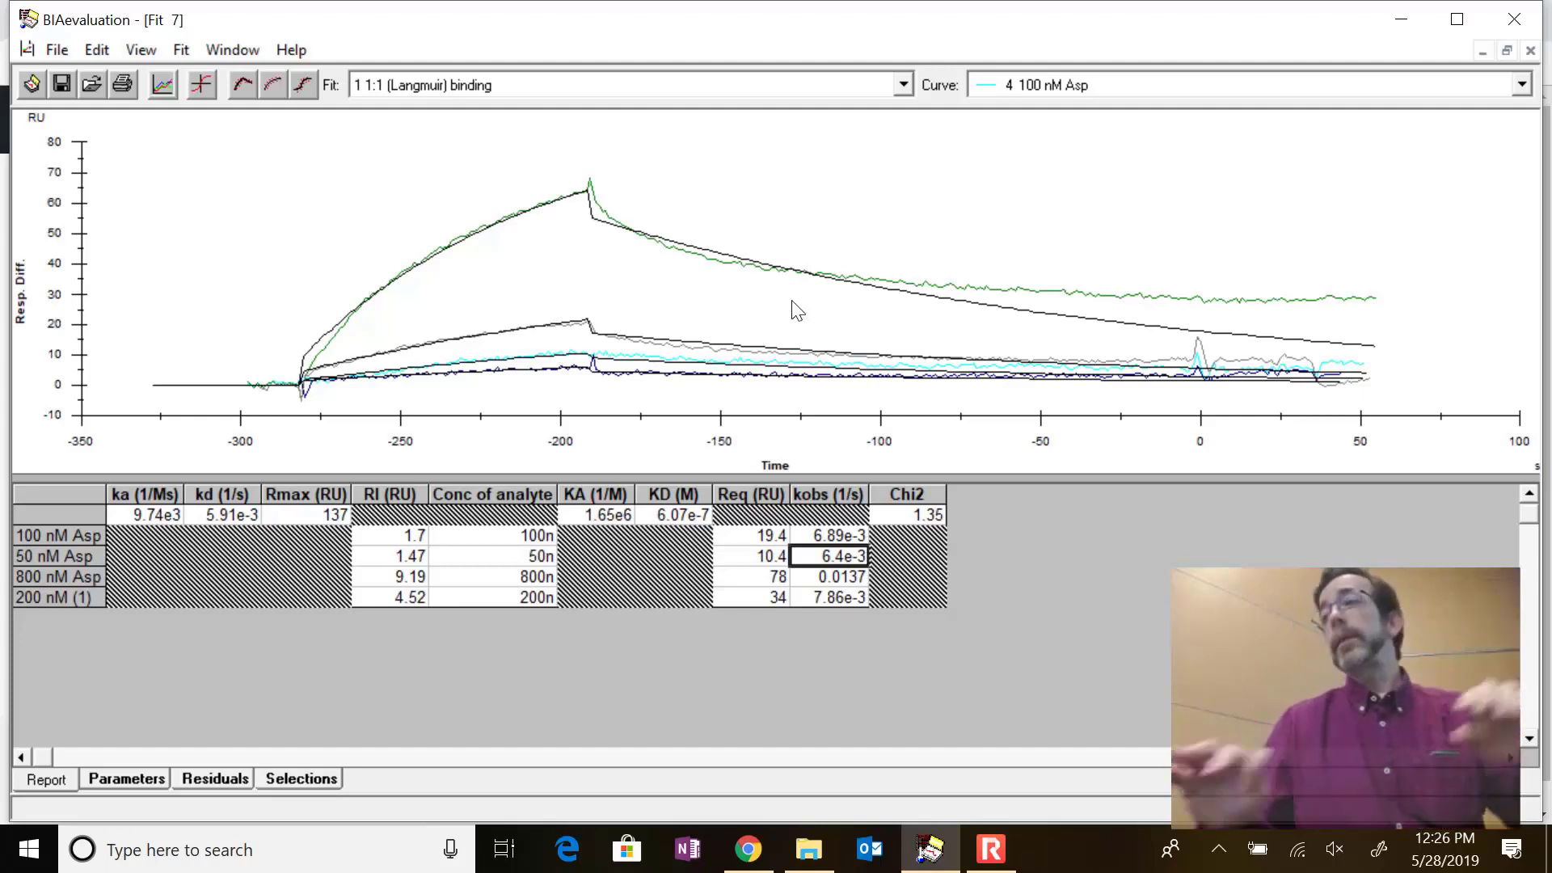
Start a new simultaneous ka/kd fit and extend the dissociation data selection to about -52 s
click(249, 86)
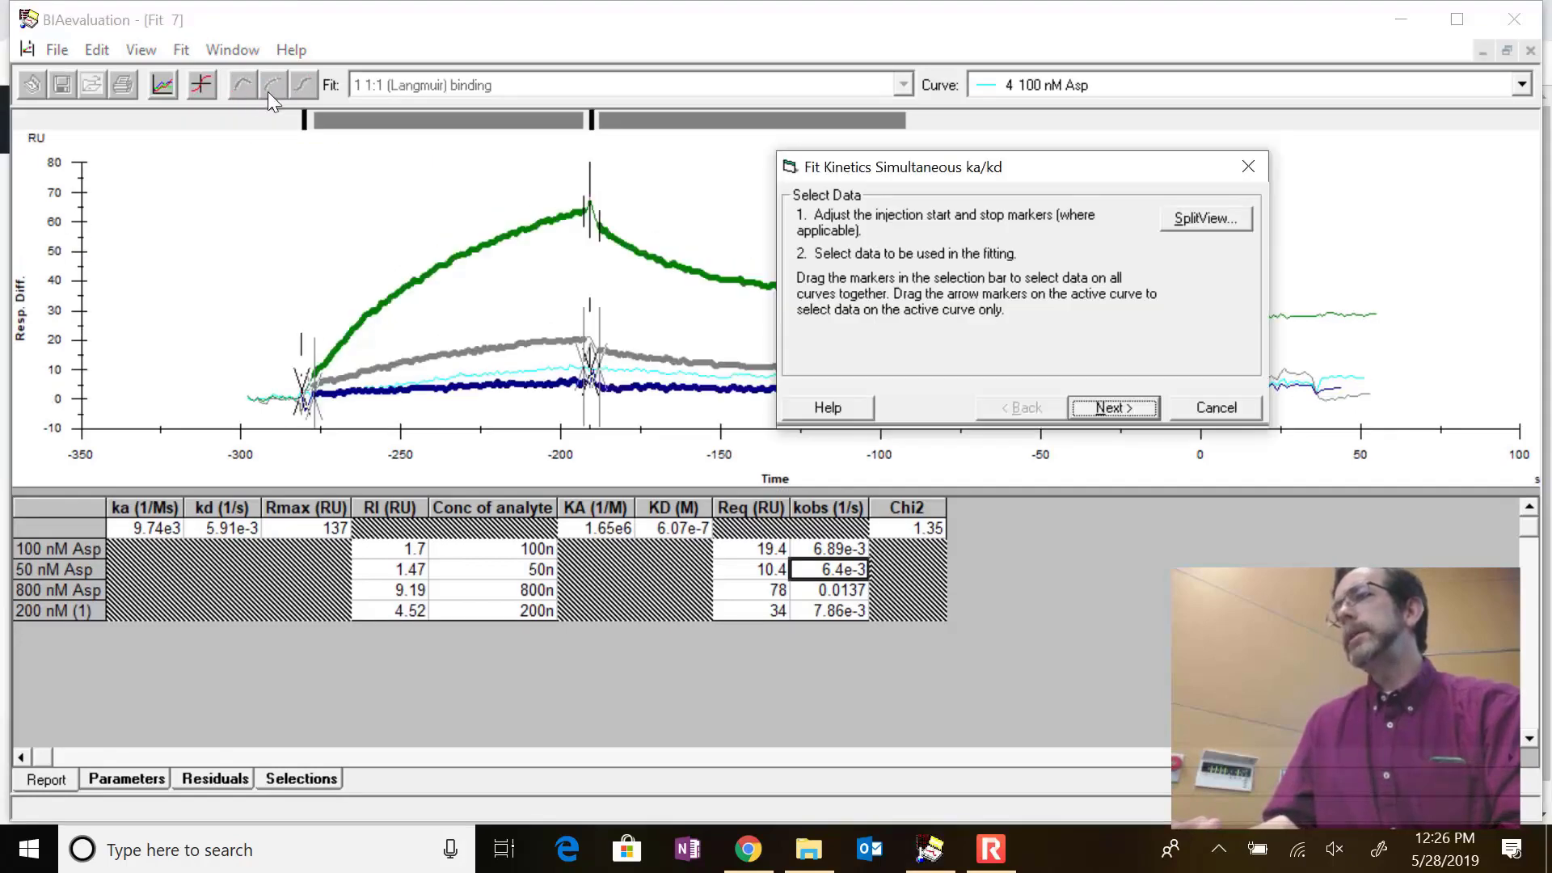
drag(907, 123, 1257, 515)
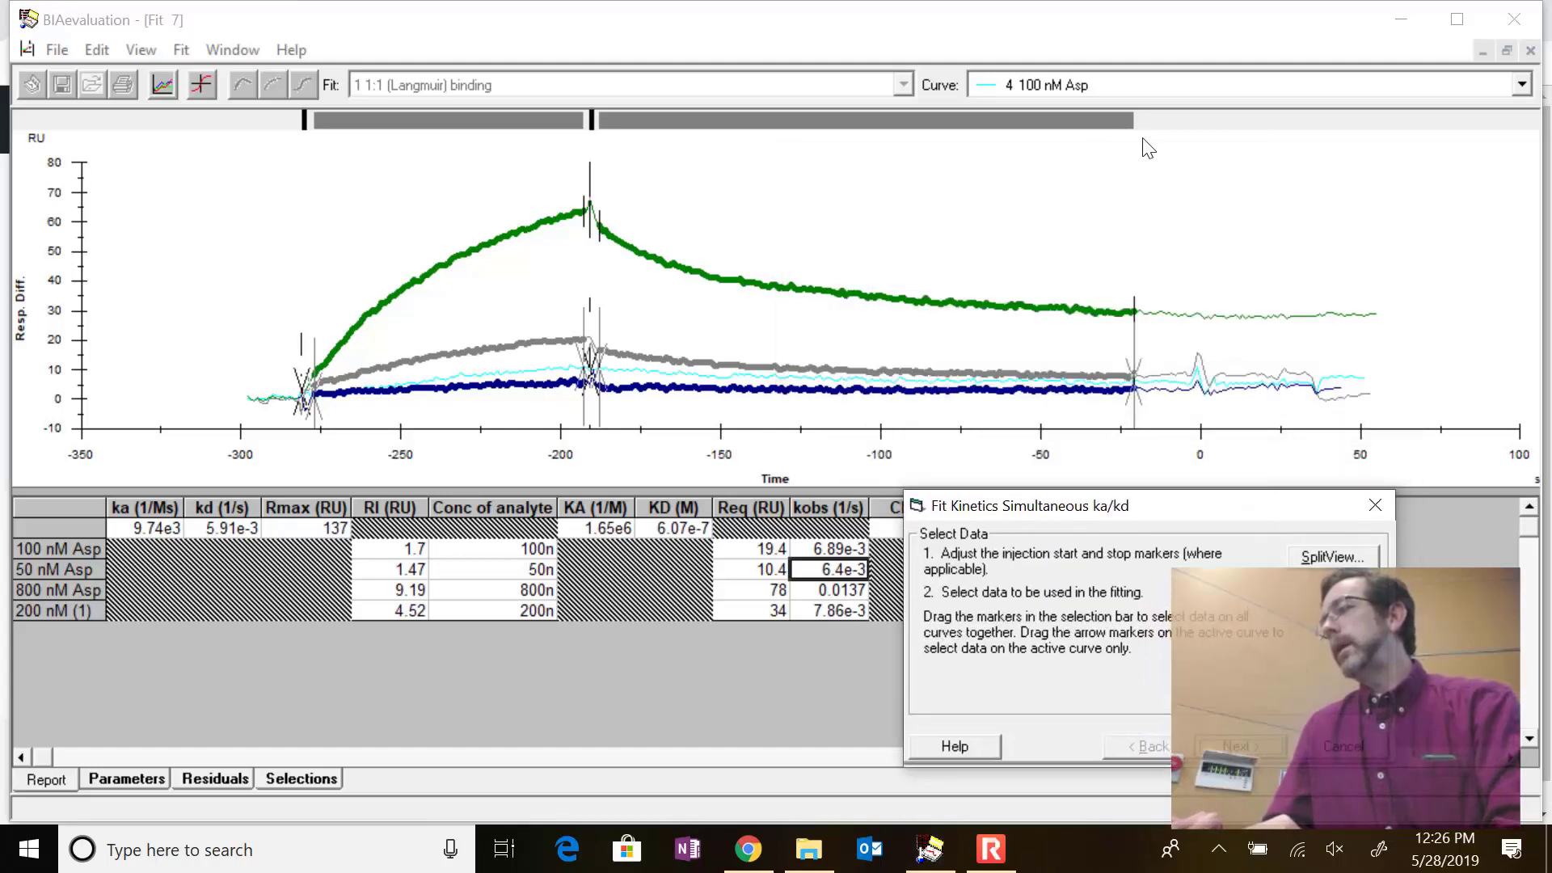
drag(1135, 124, 1035, 134)
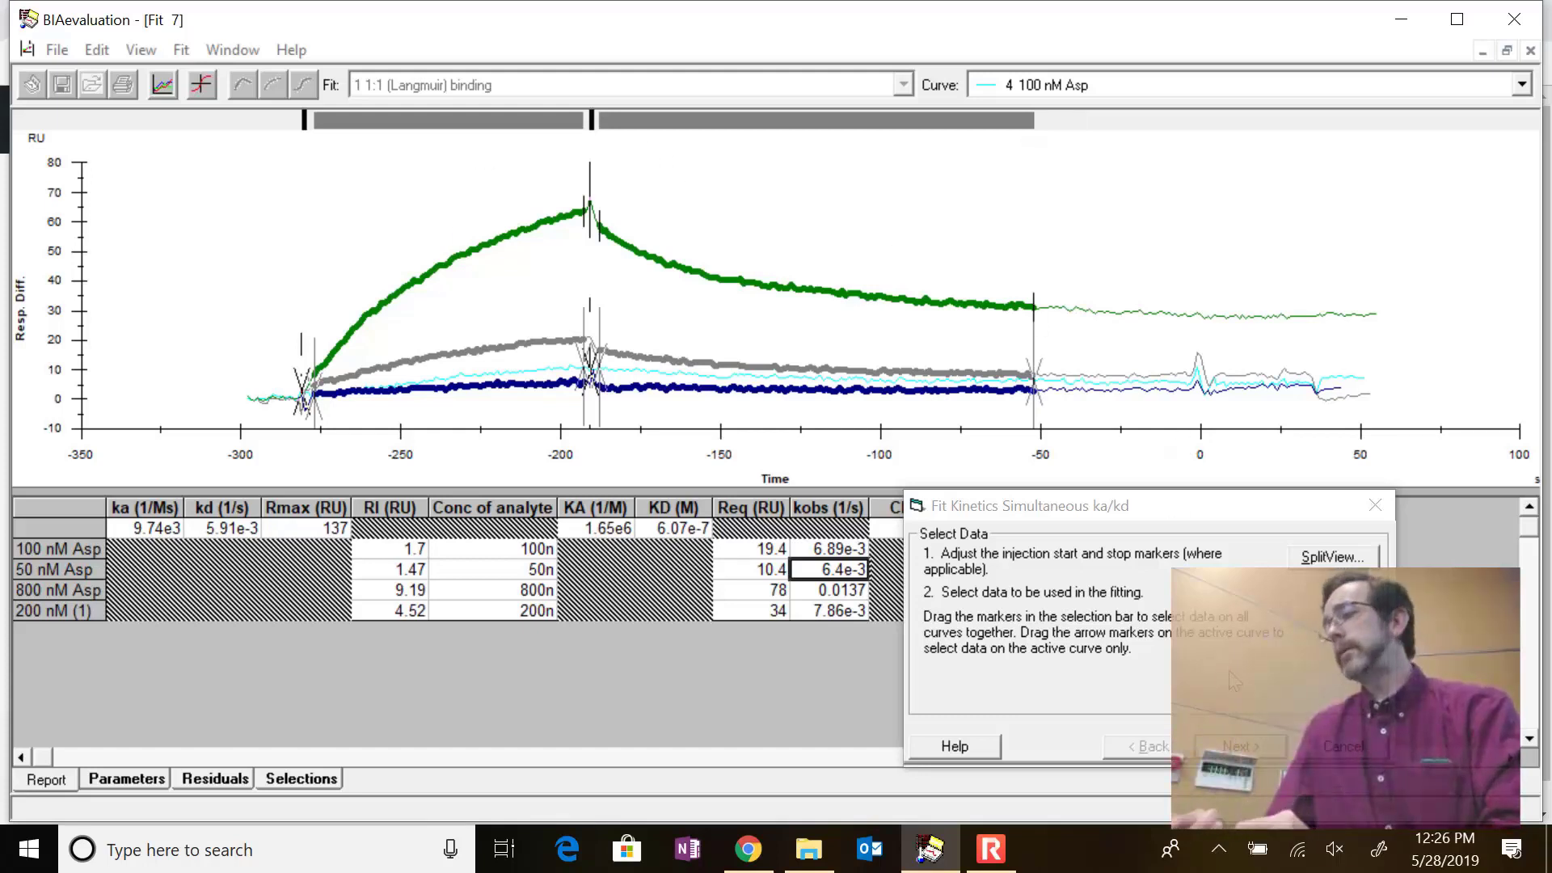
Keep the 100n, 50n, 800n and 200n concentrations and run the fit with the 1:1 (Langmuir) binding model
click(1234, 745)
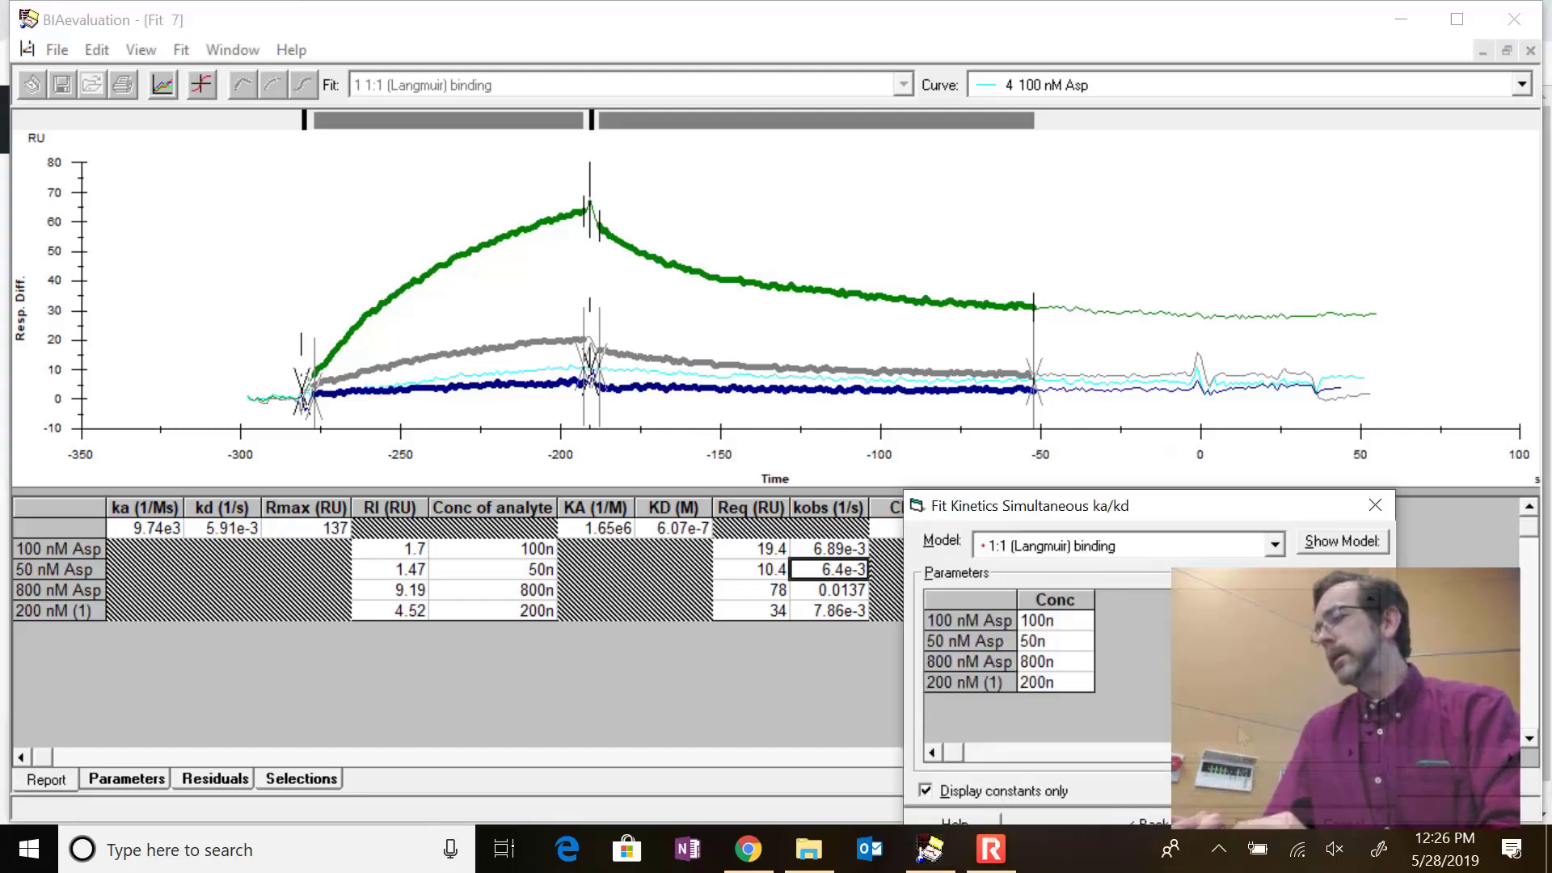
drag(1262, 519, 1318, 396)
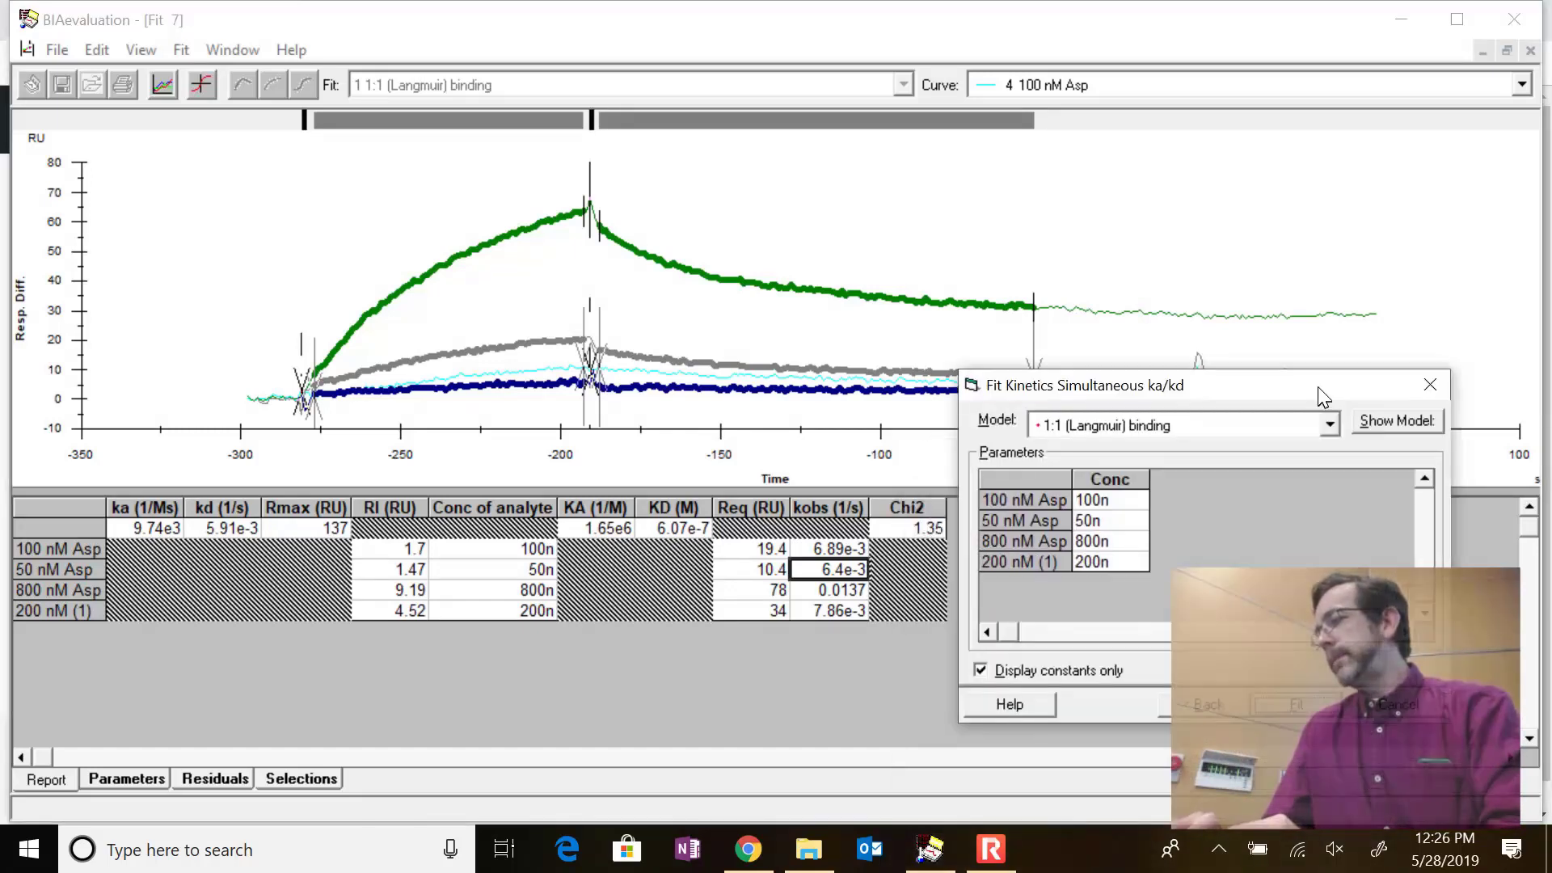
click(1288, 711)
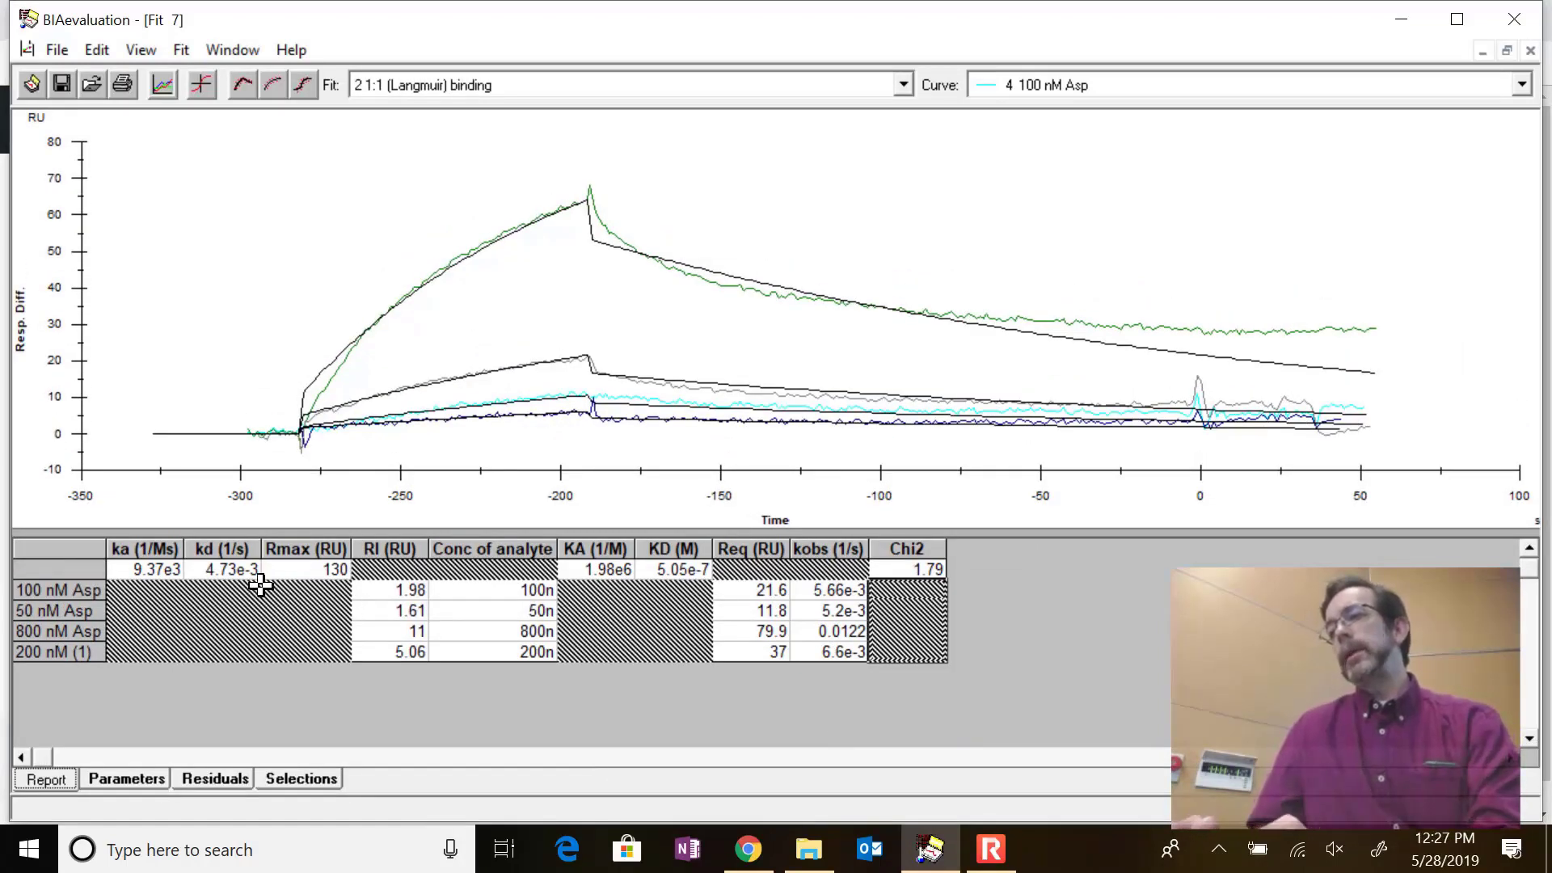
Compare the curves and kinetic constants of the first and second Langmuir fits, ending on the first fit
click(449, 85)
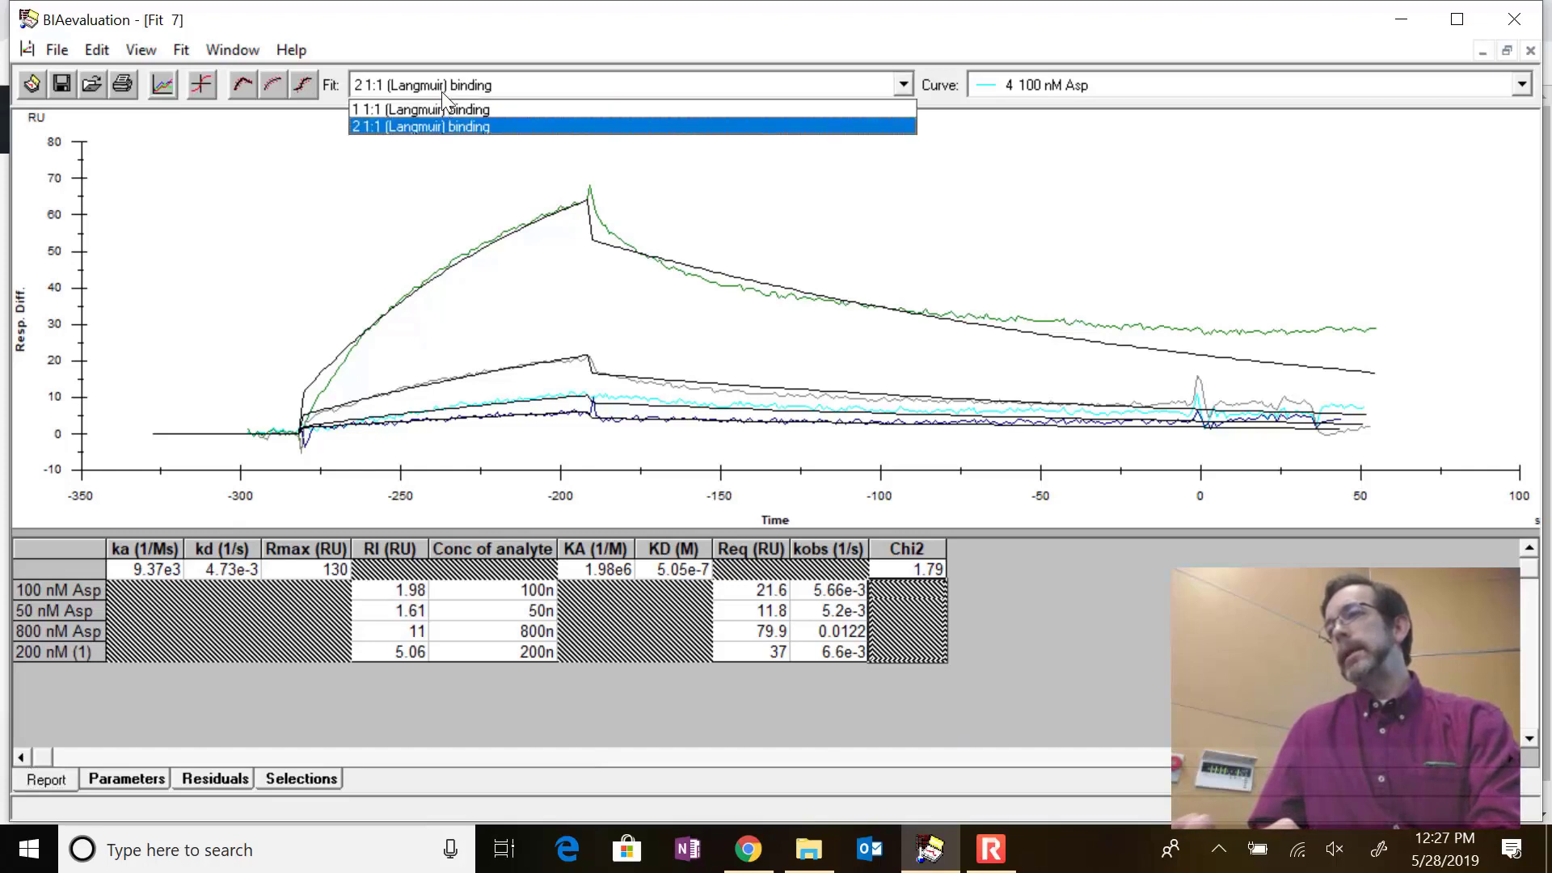
click(444, 102)
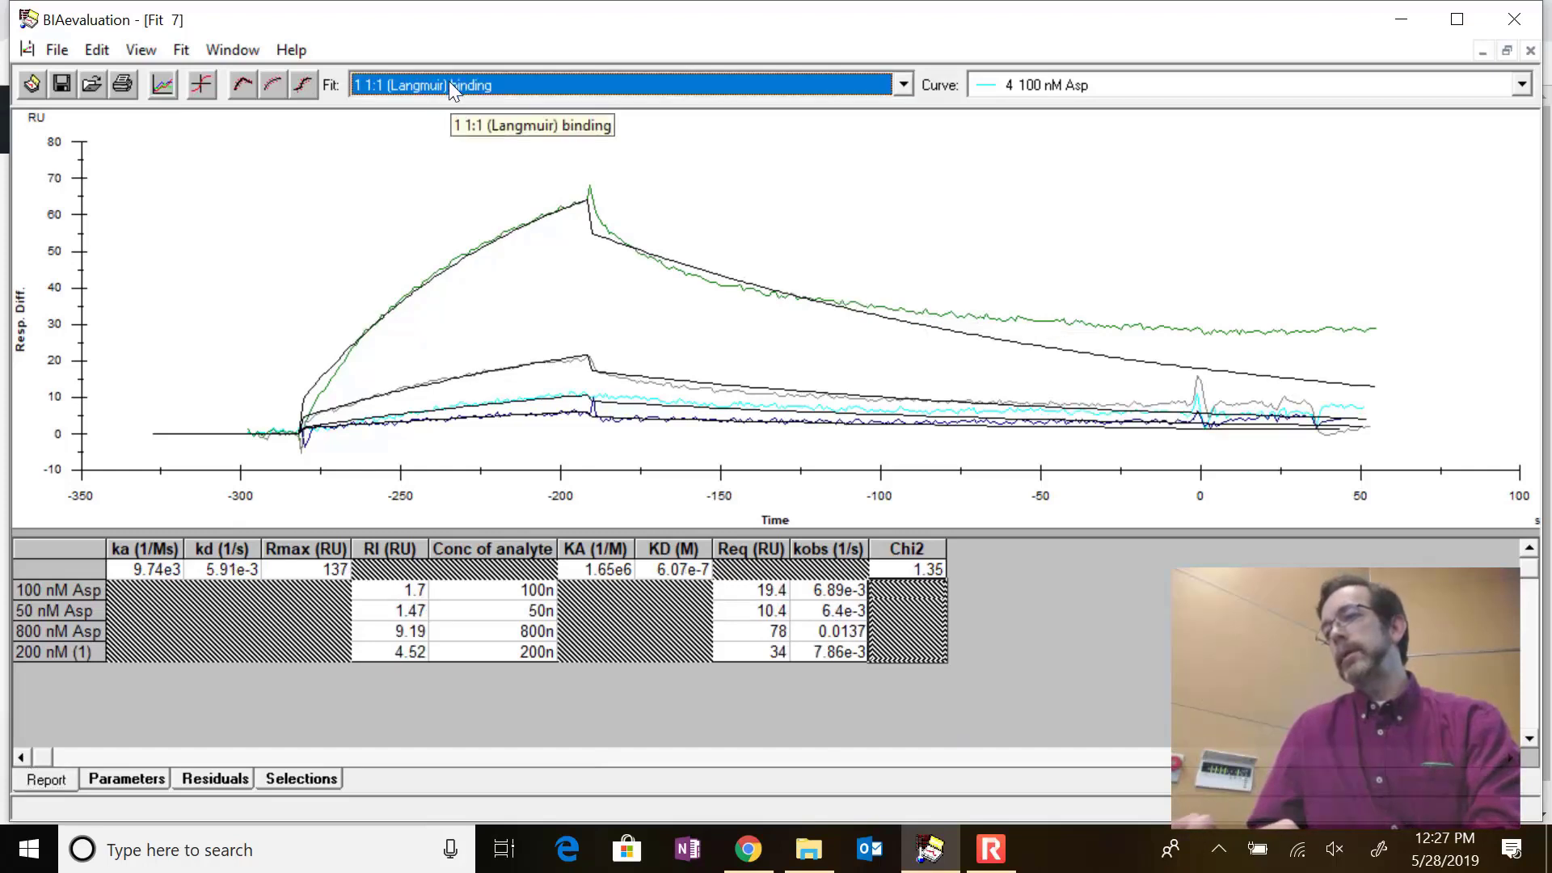
click(449, 84)
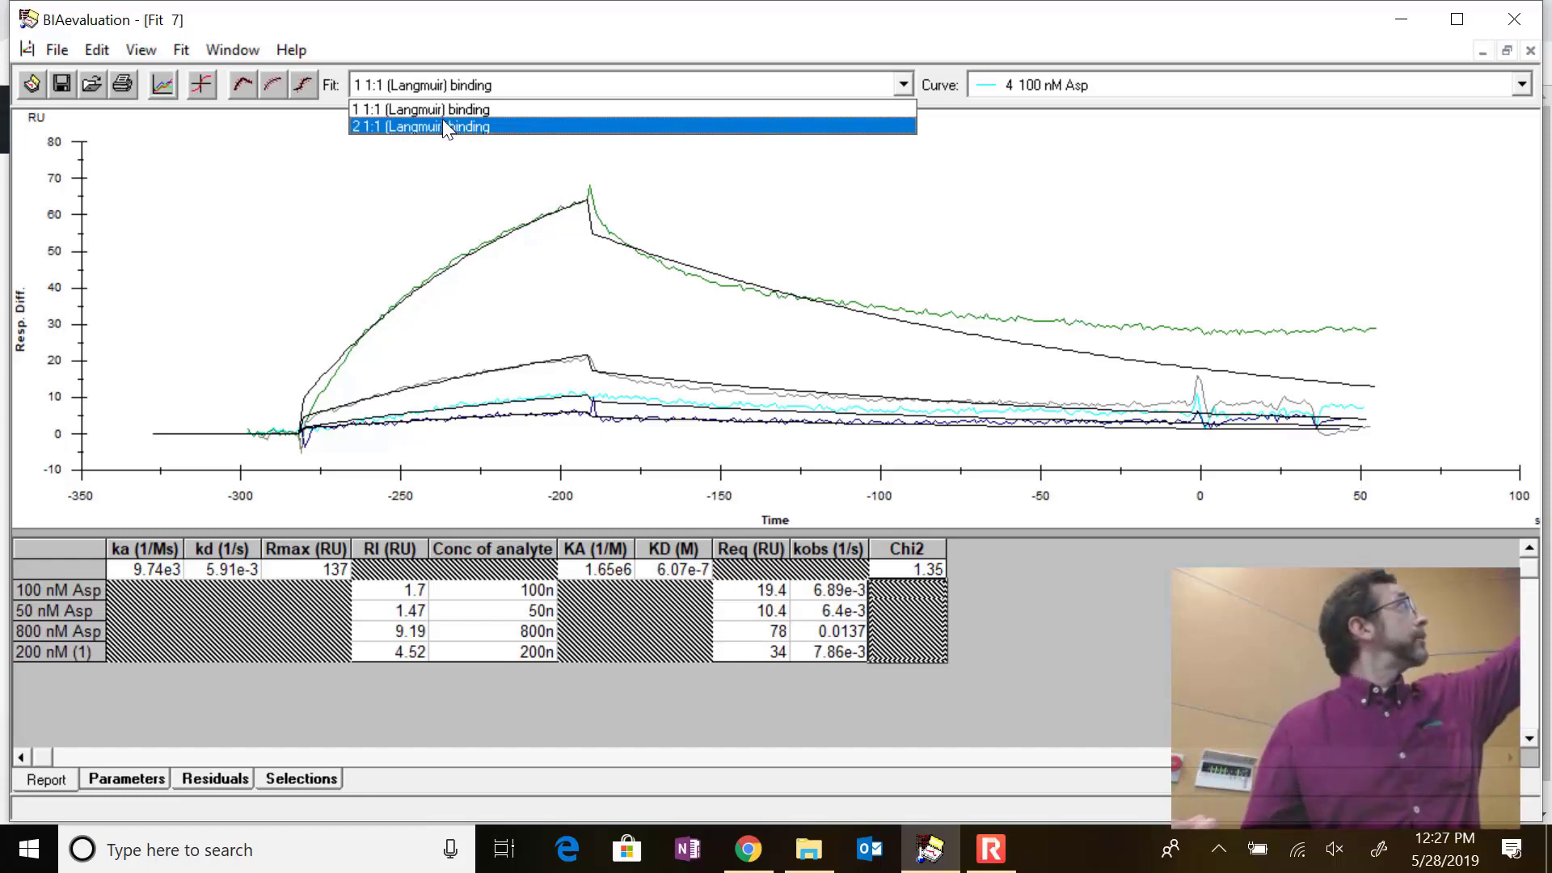
click(443, 121)
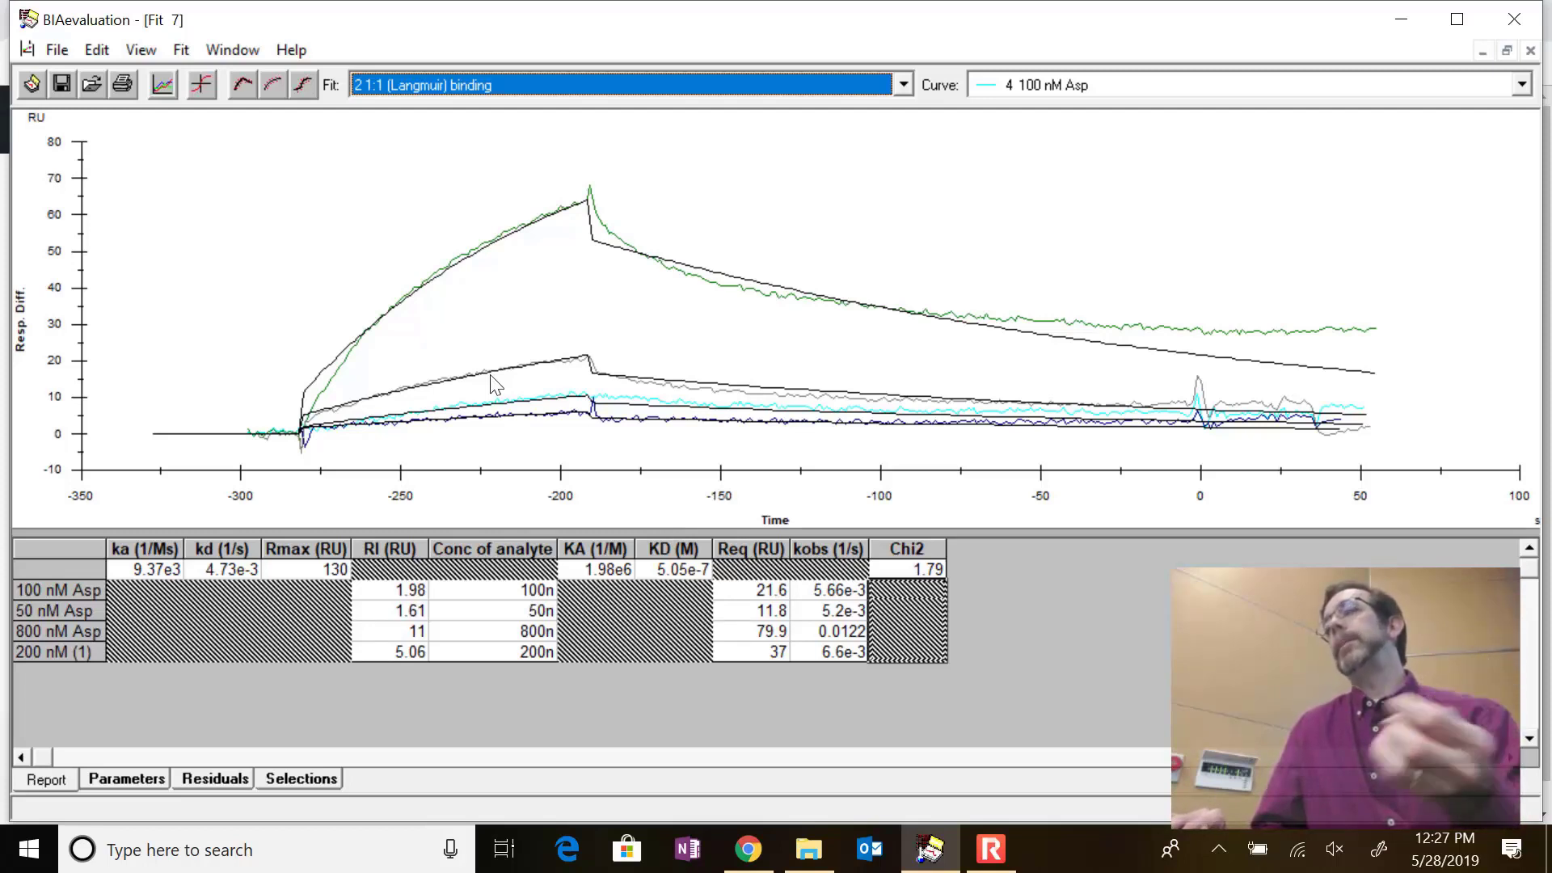
click(736, 82)
click(737, 111)
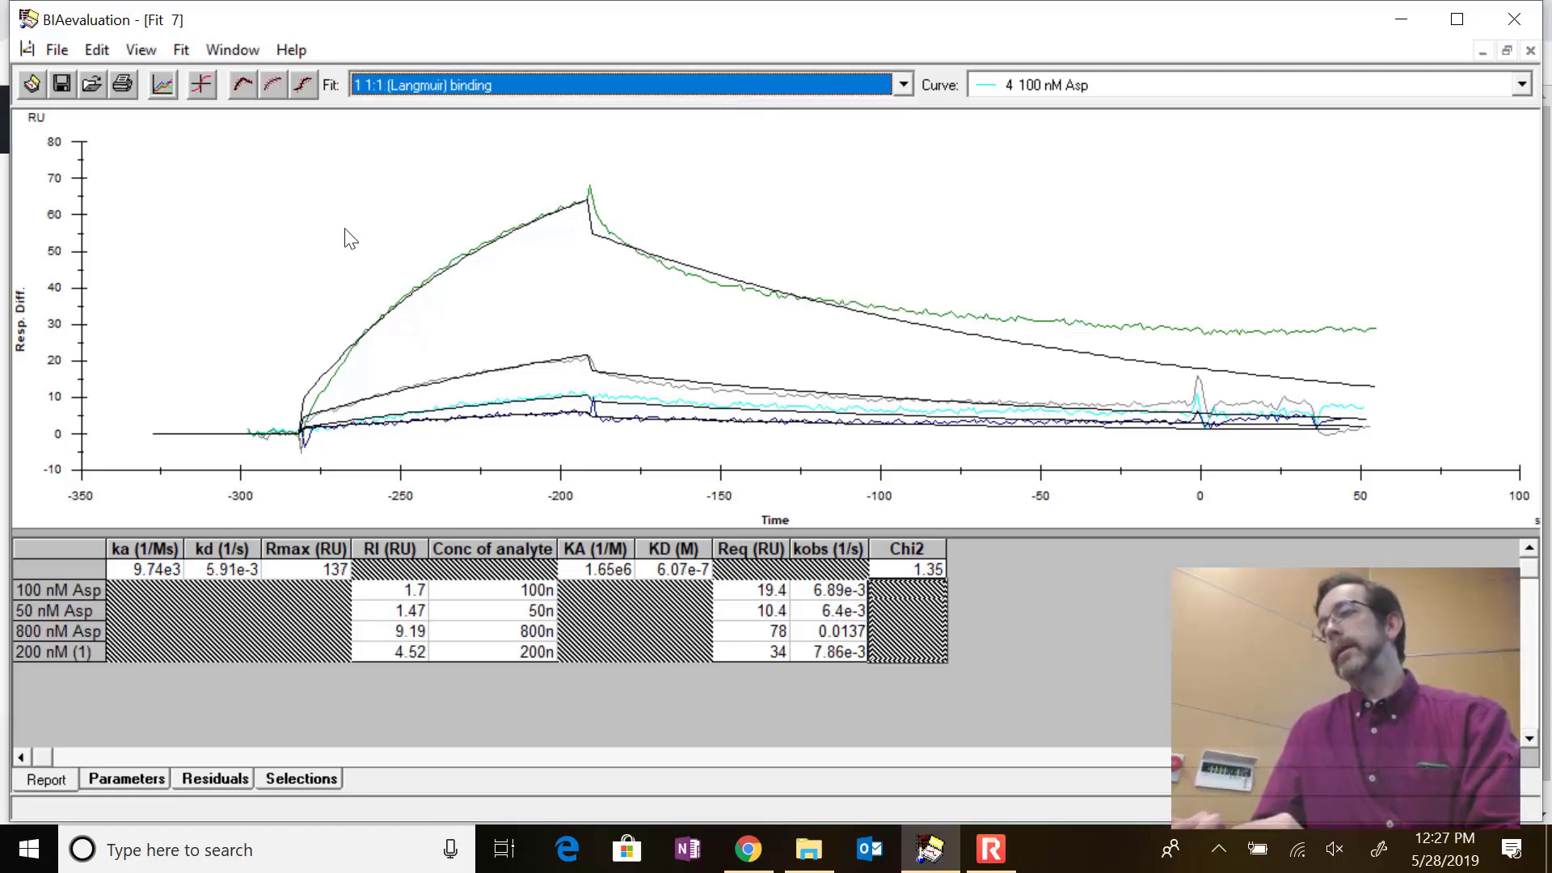
Refit the curves with the 1:1 (Langmuir) model, starting the association data selection at about -274 s
click(242, 83)
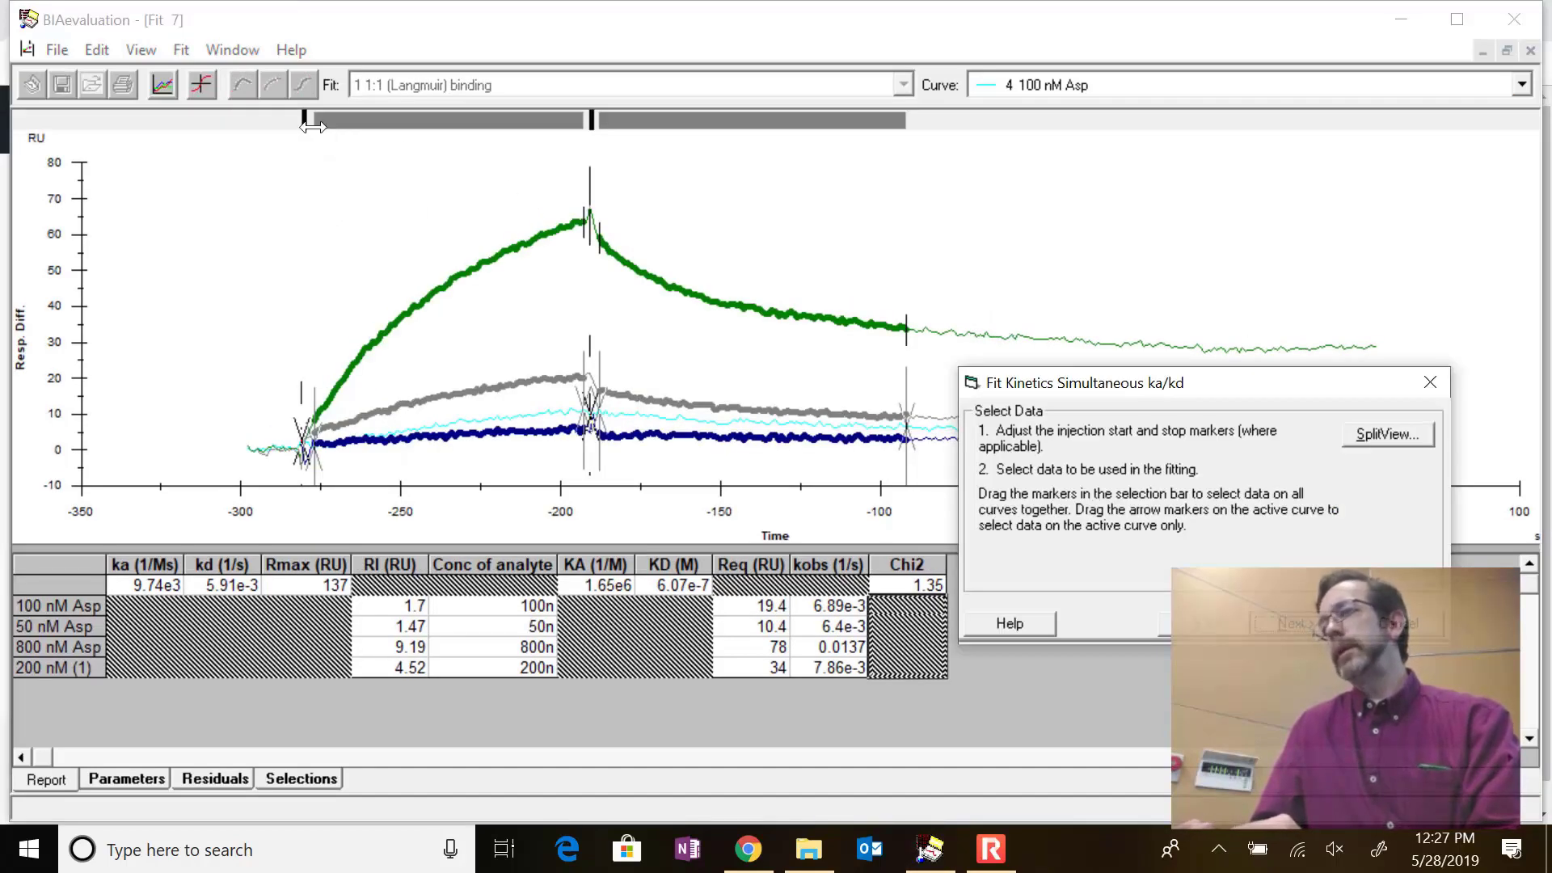
drag(314, 121, 325, 135)
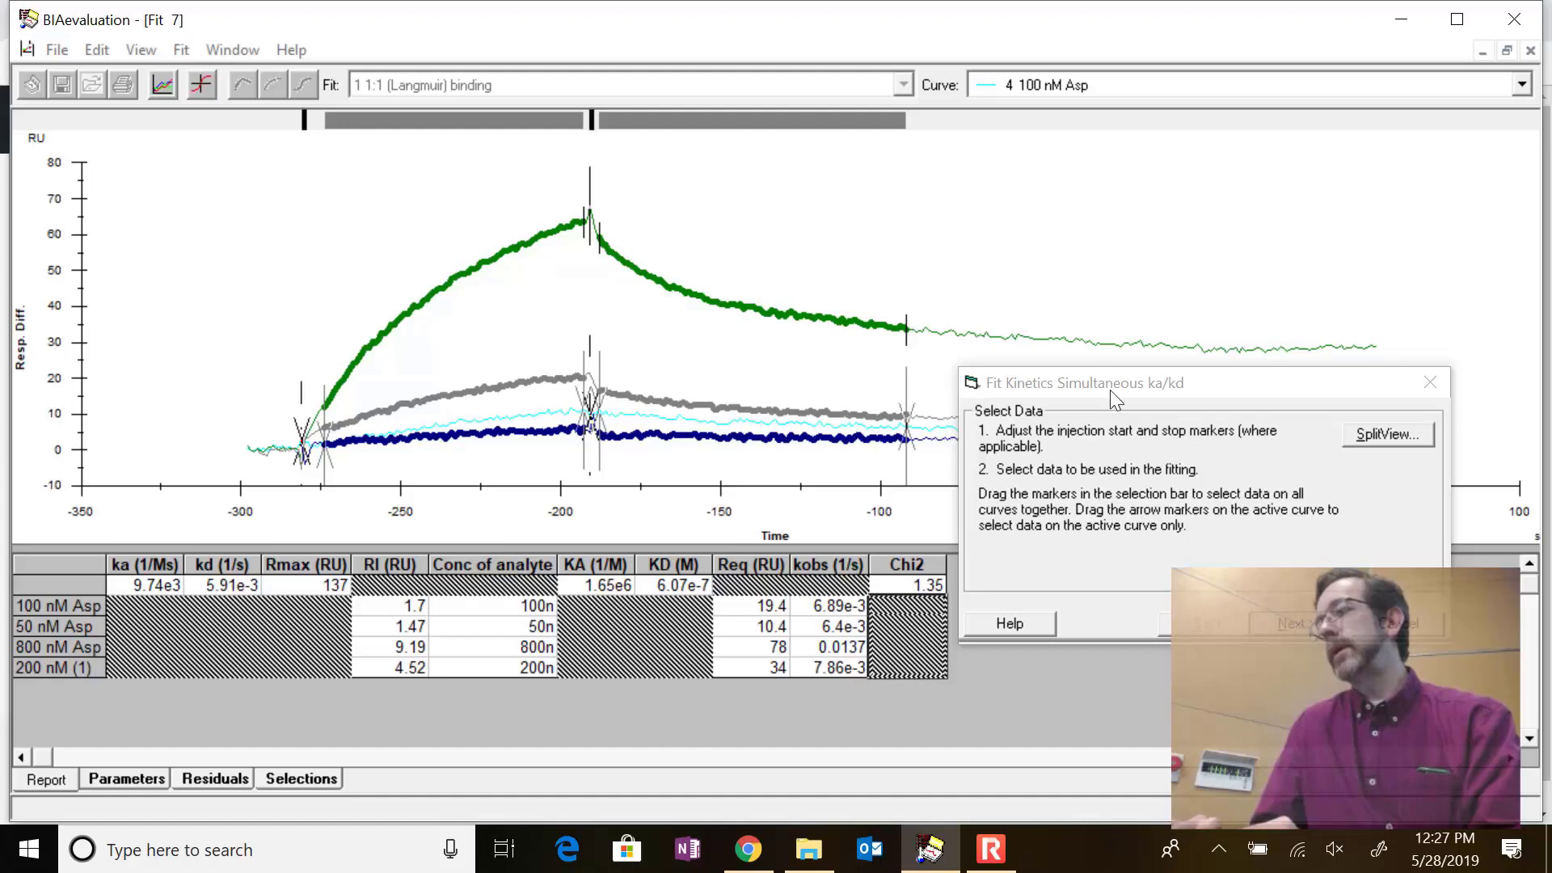
click(1292, 624)
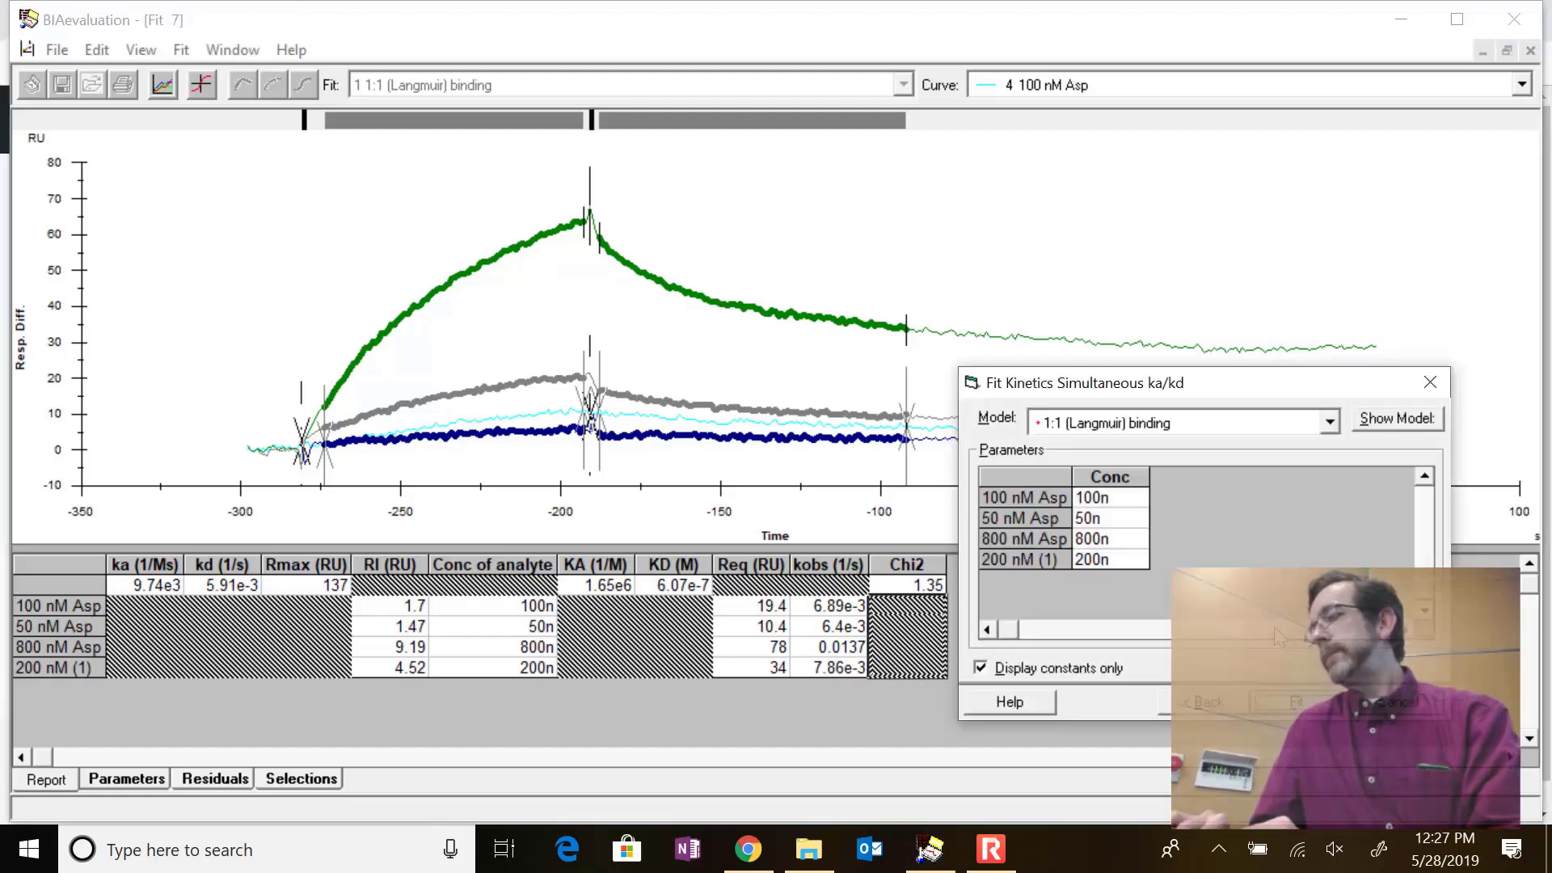
click(1299, 699)
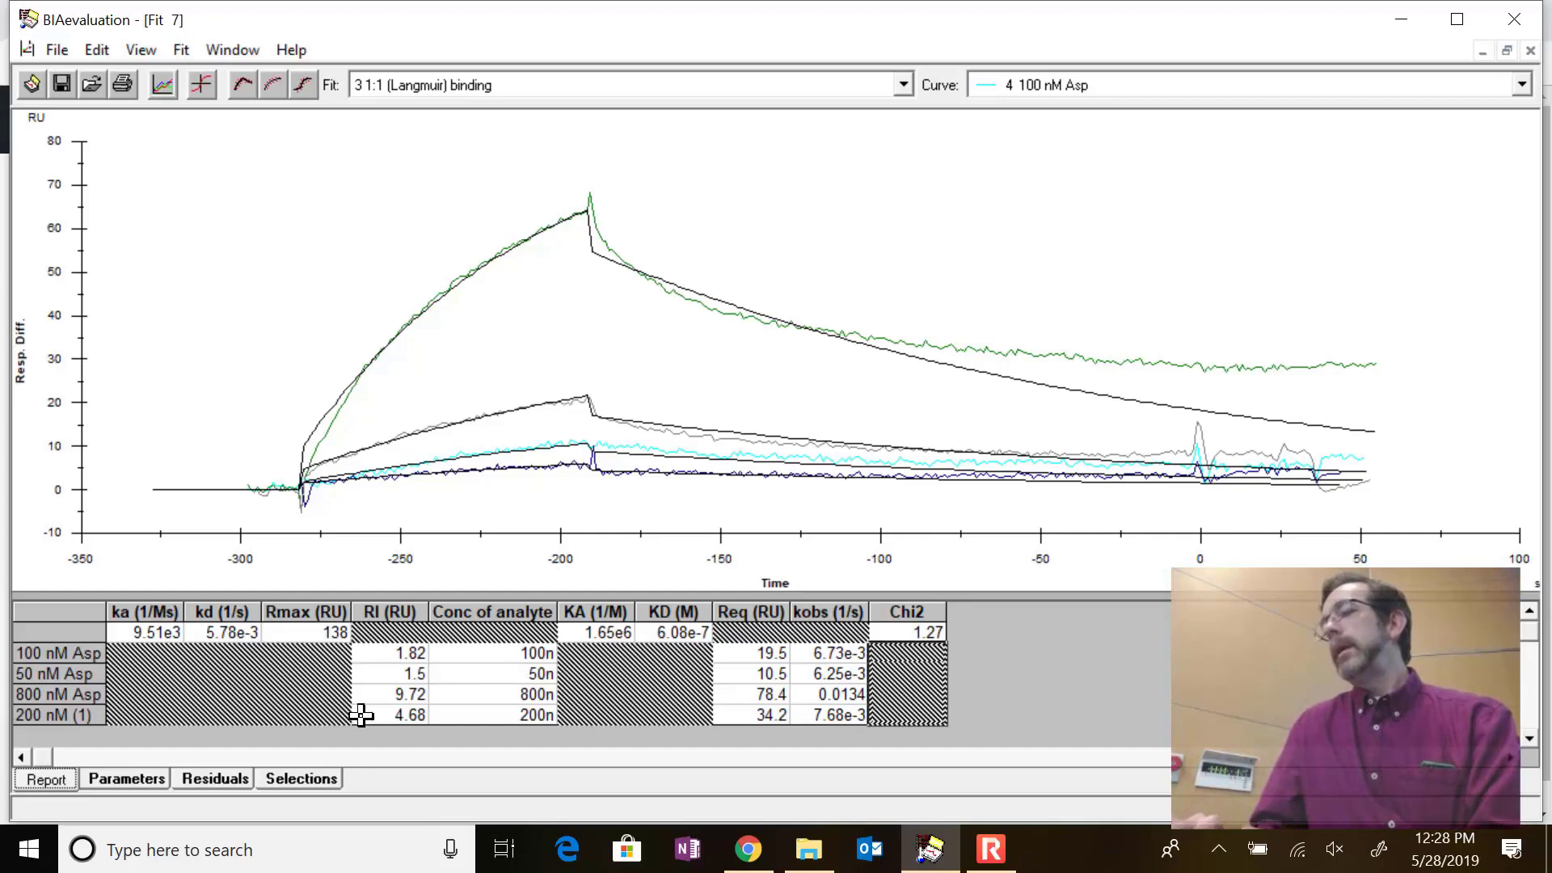
Examine the third fit's Rmax, ka and kd parameters with their standard errors and select the values from Rmax through SE(kd)
click(149, 785)
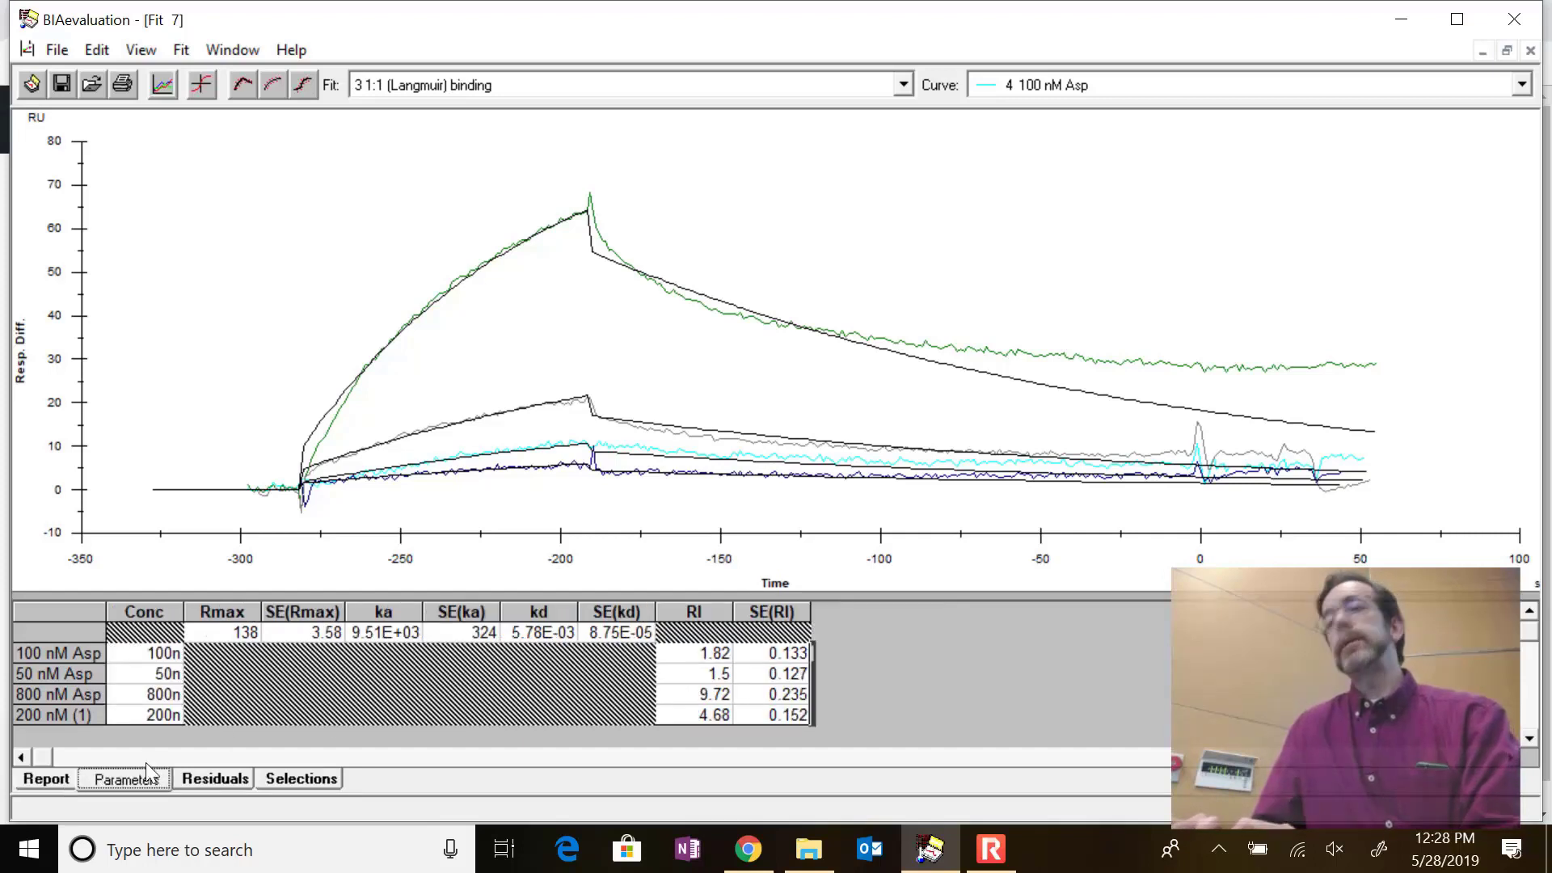
drag(244, 632, 631, 601)
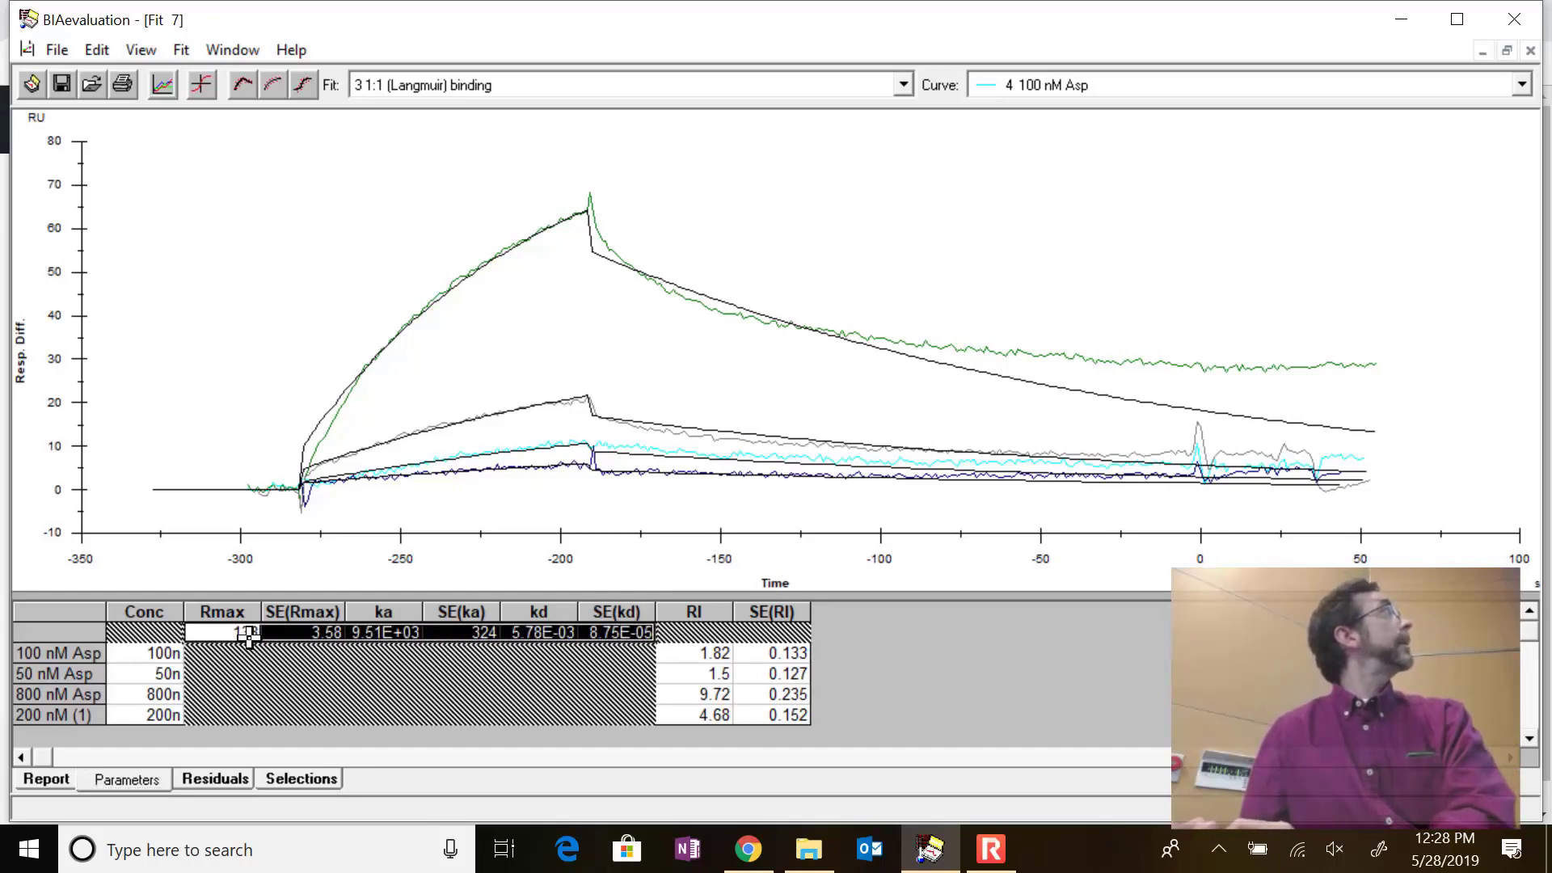
click(247, 633)
click(388, 631)
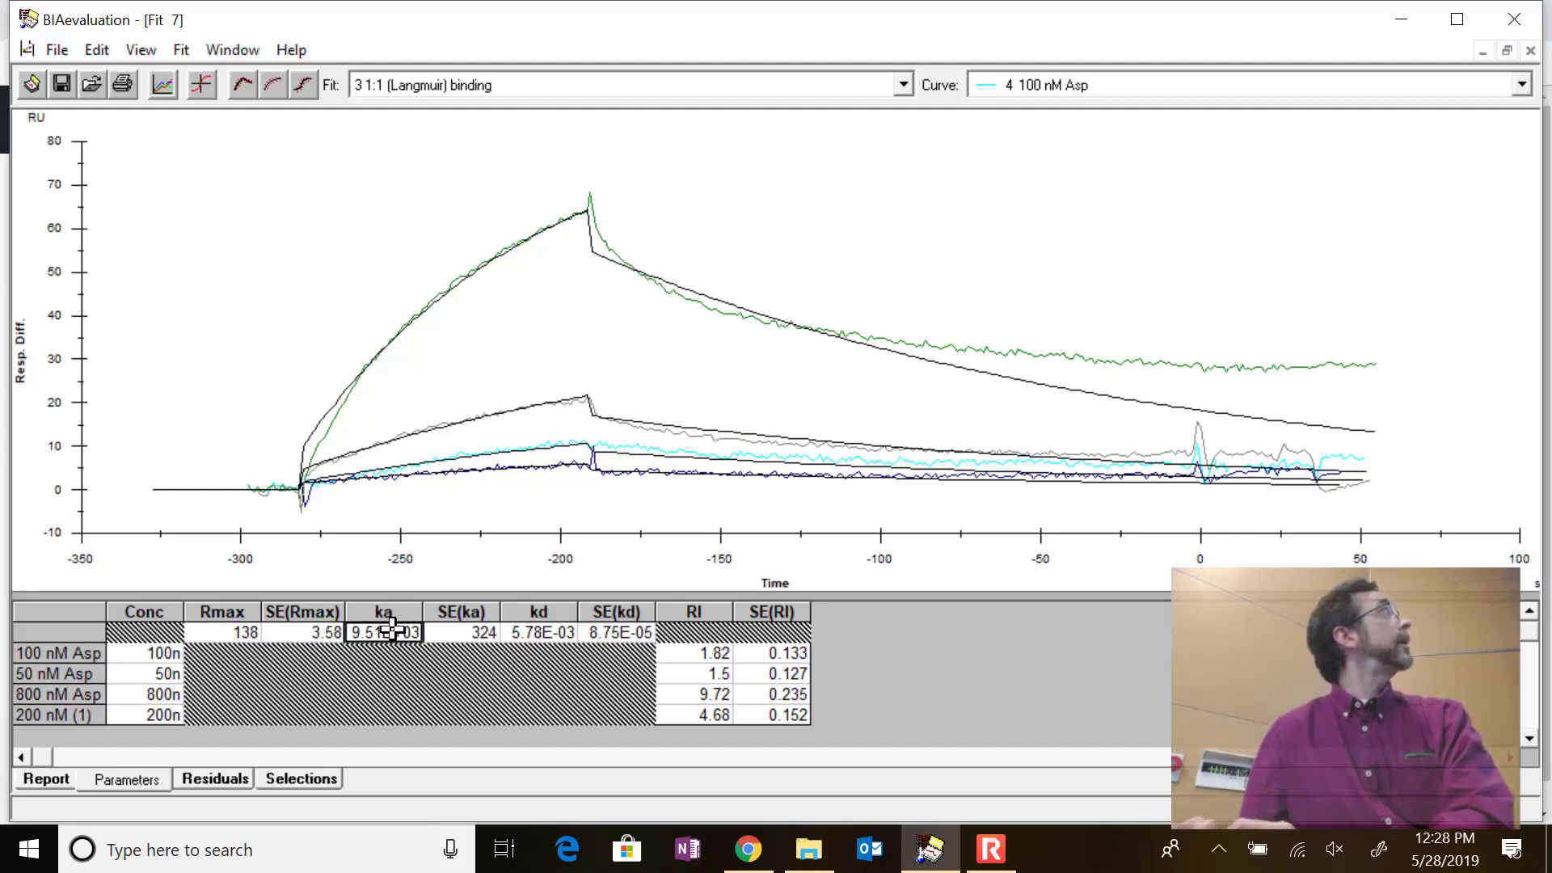
click(542, 631)
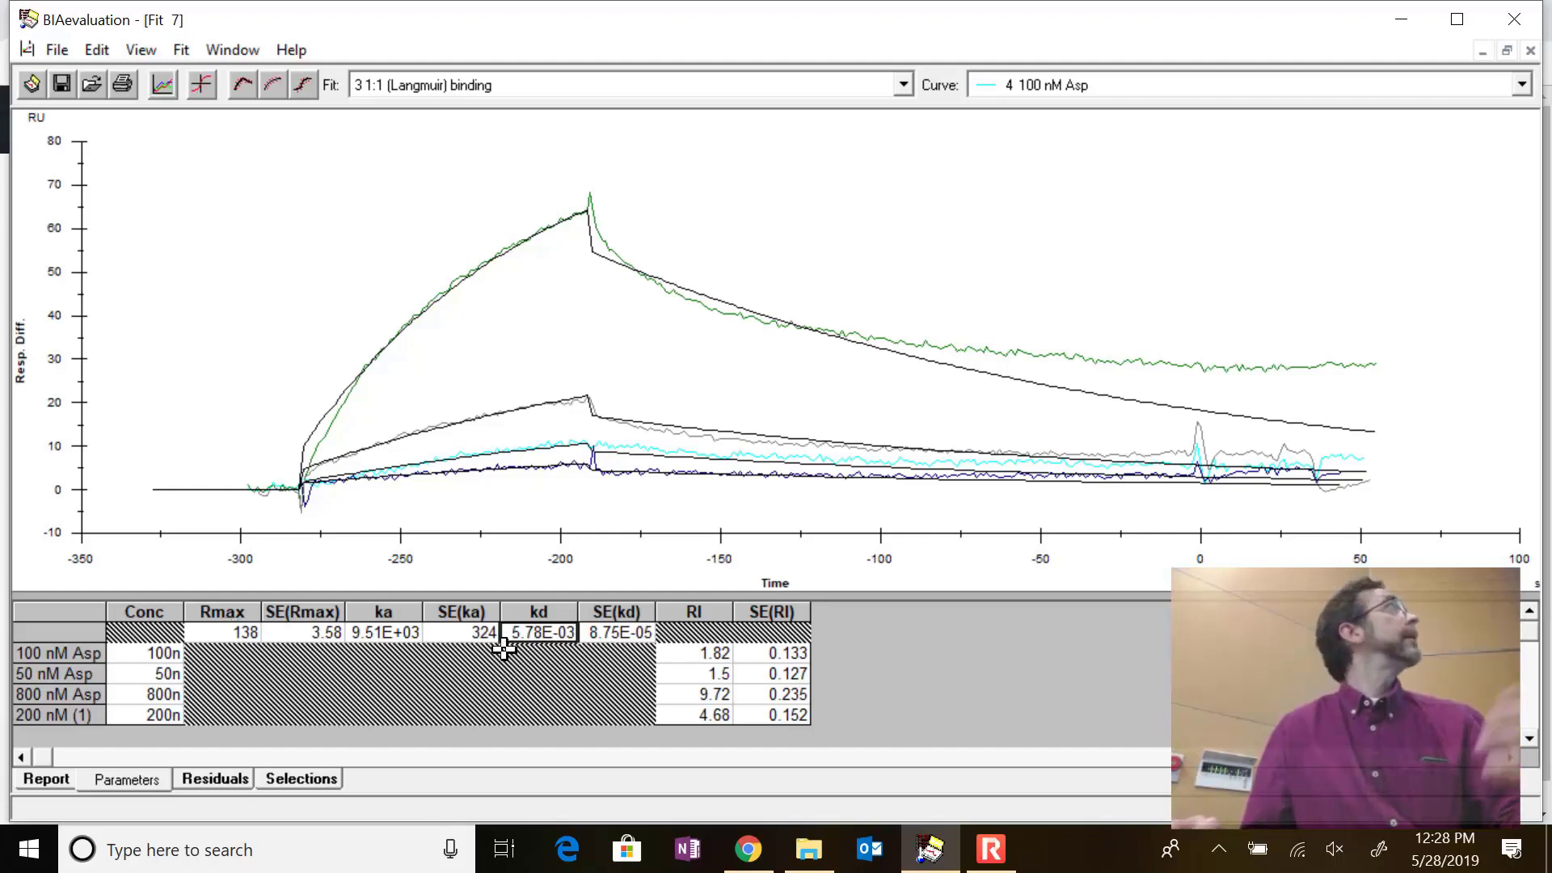
click(637, 632)
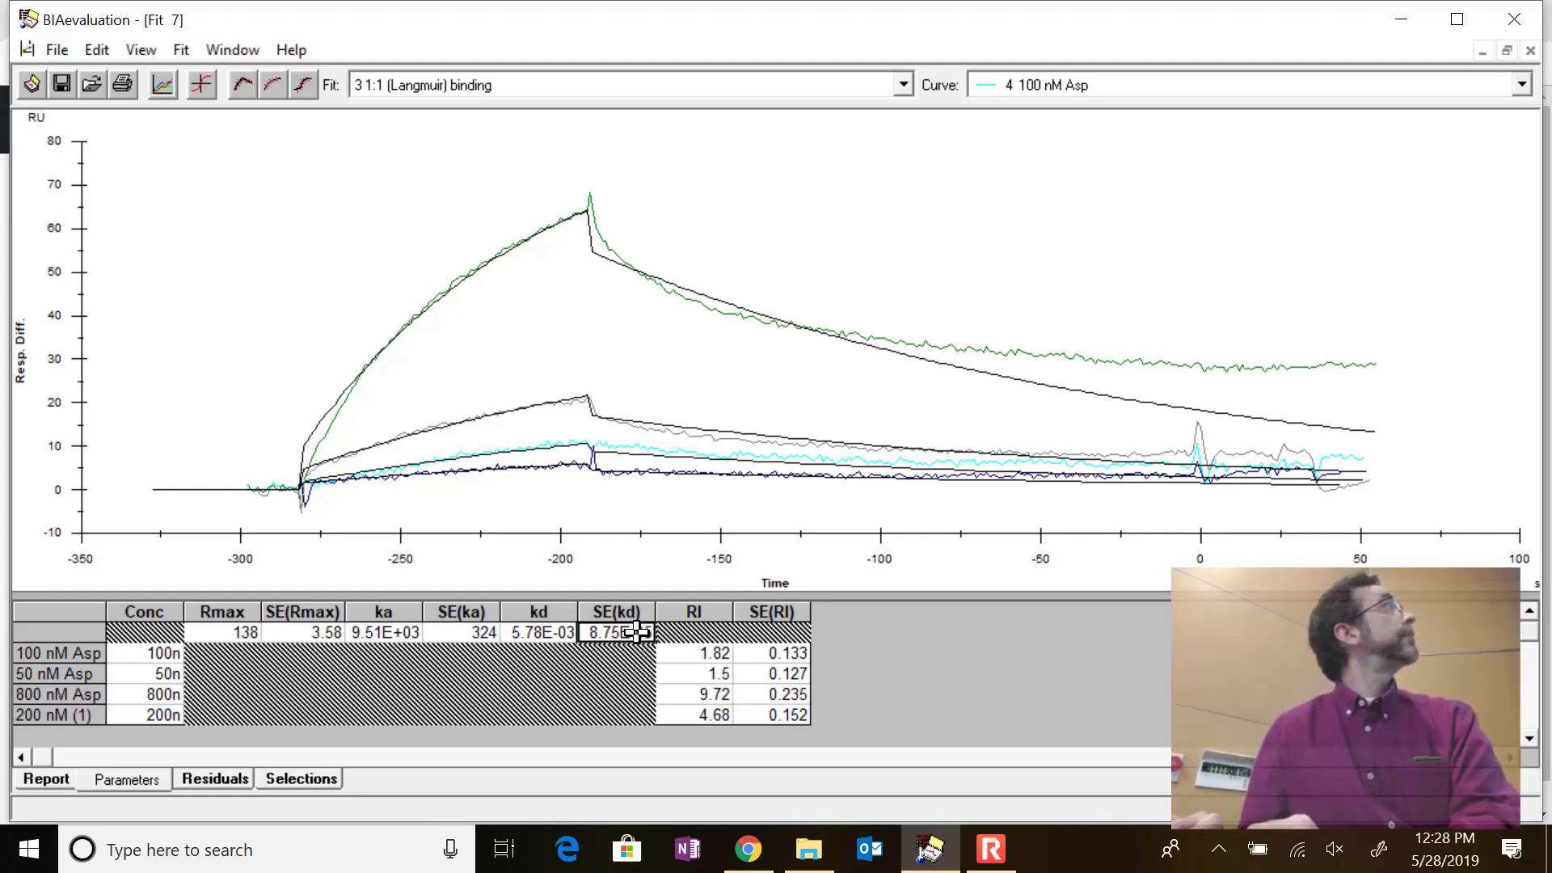
click(467, 639)
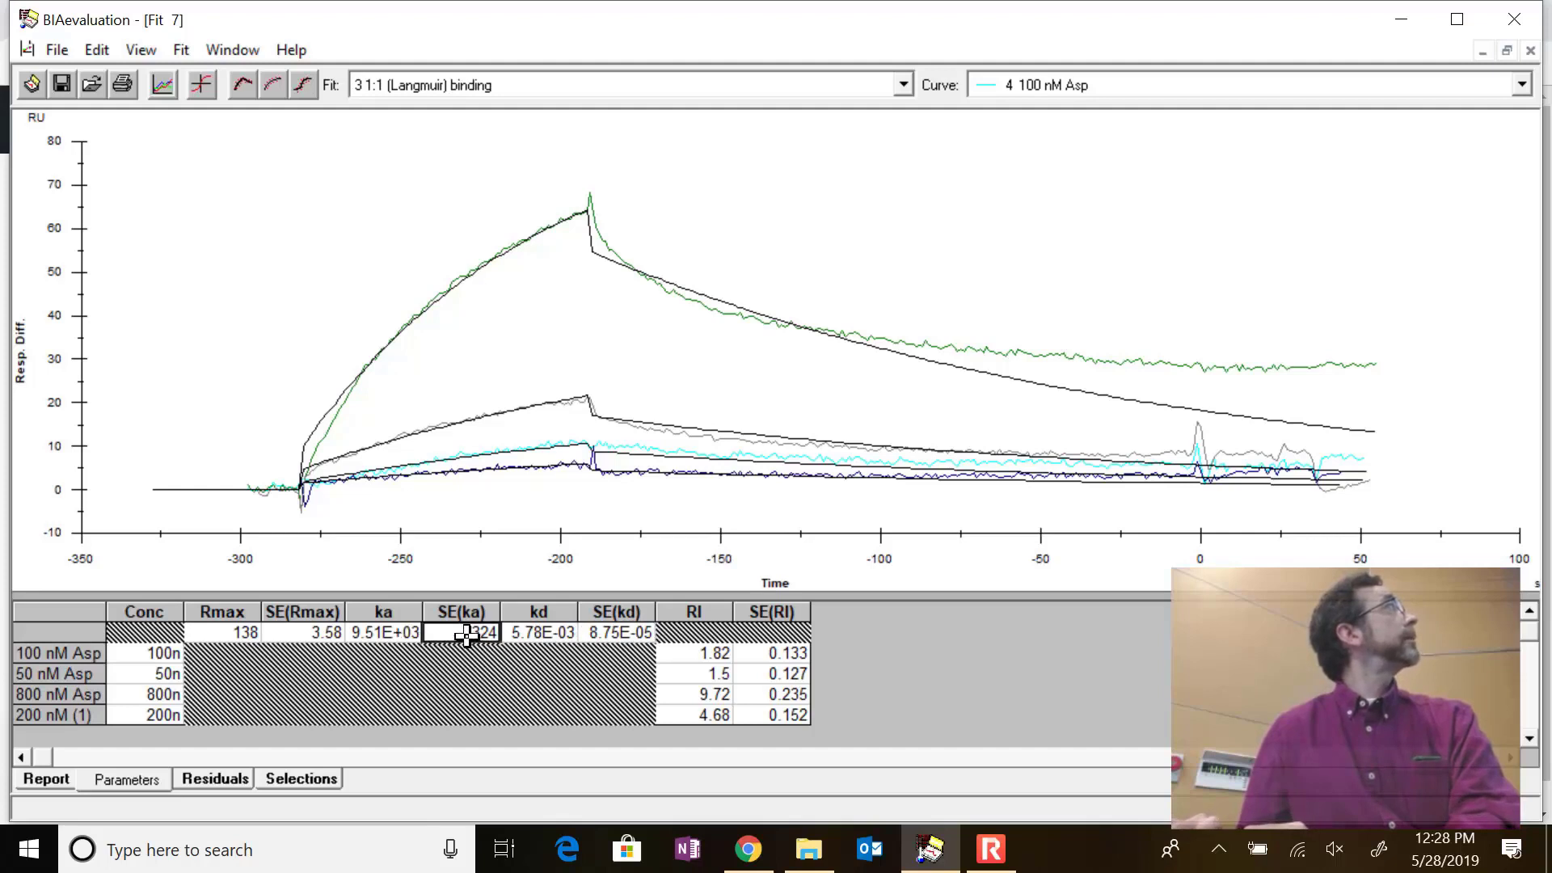
click(246, 634)
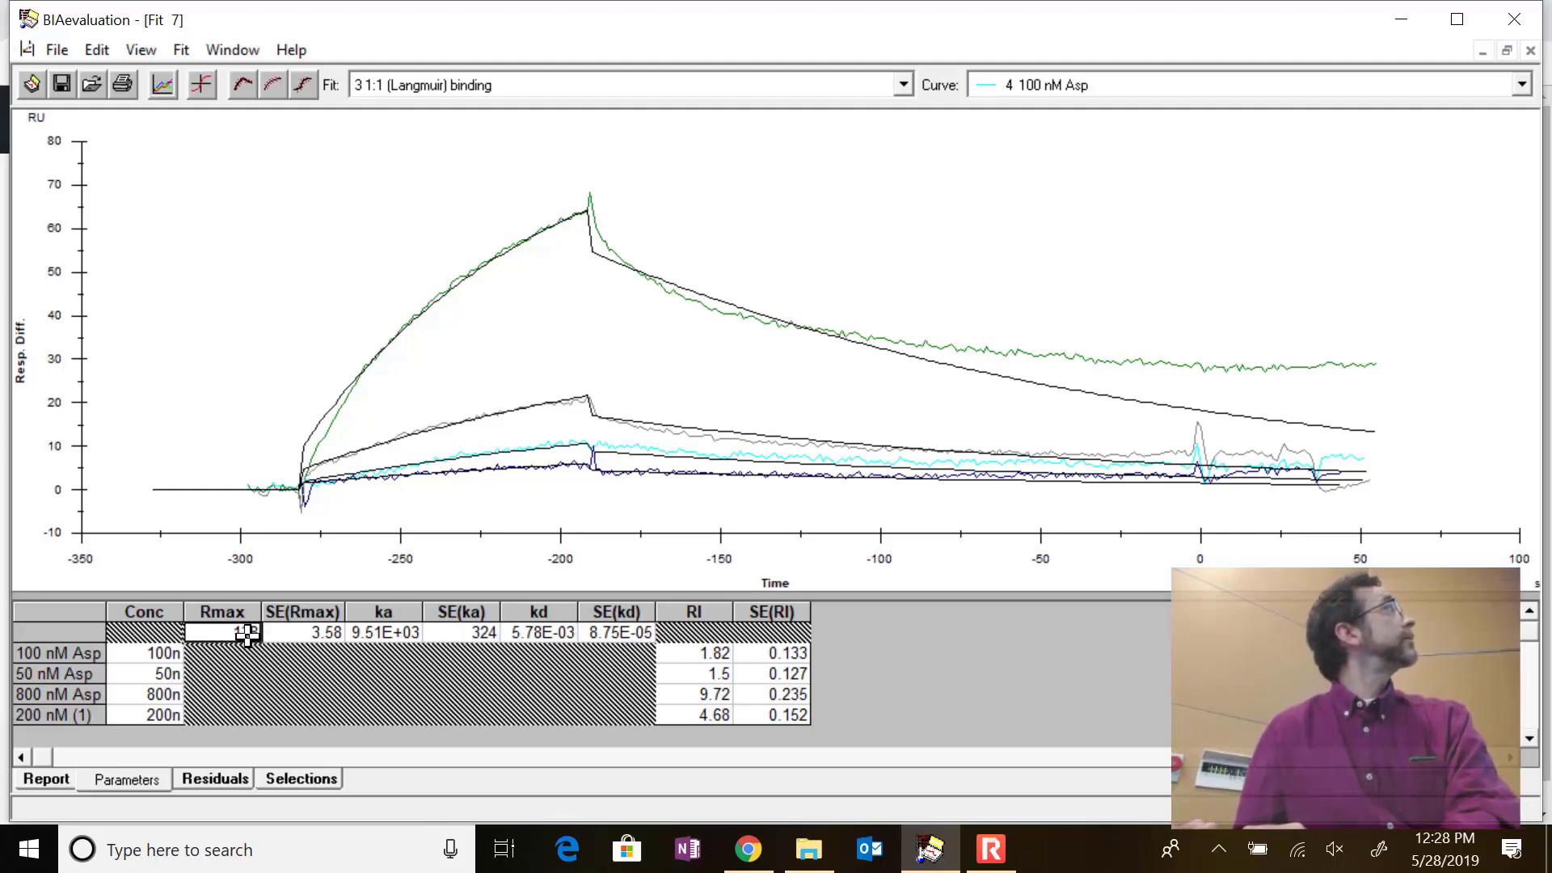
drag(246, 634, 601, 634)
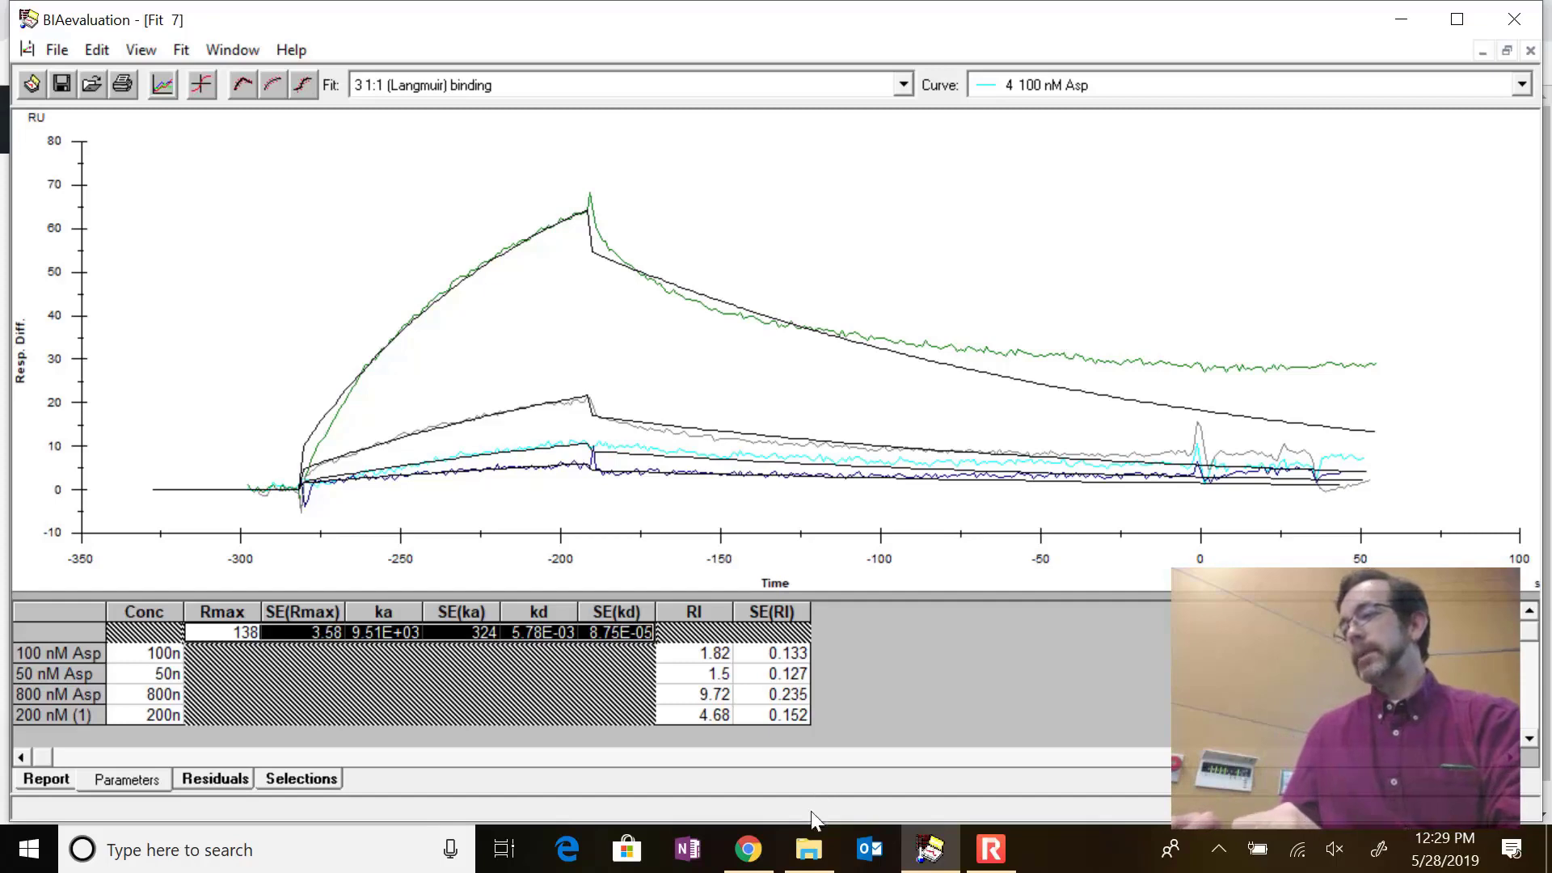
Switch to File Explorer, sort the 3410 folder by date modified and open "3410 2019 Lab 5 Two-Step Template for Processing BIAcore data"
click(809, 848)
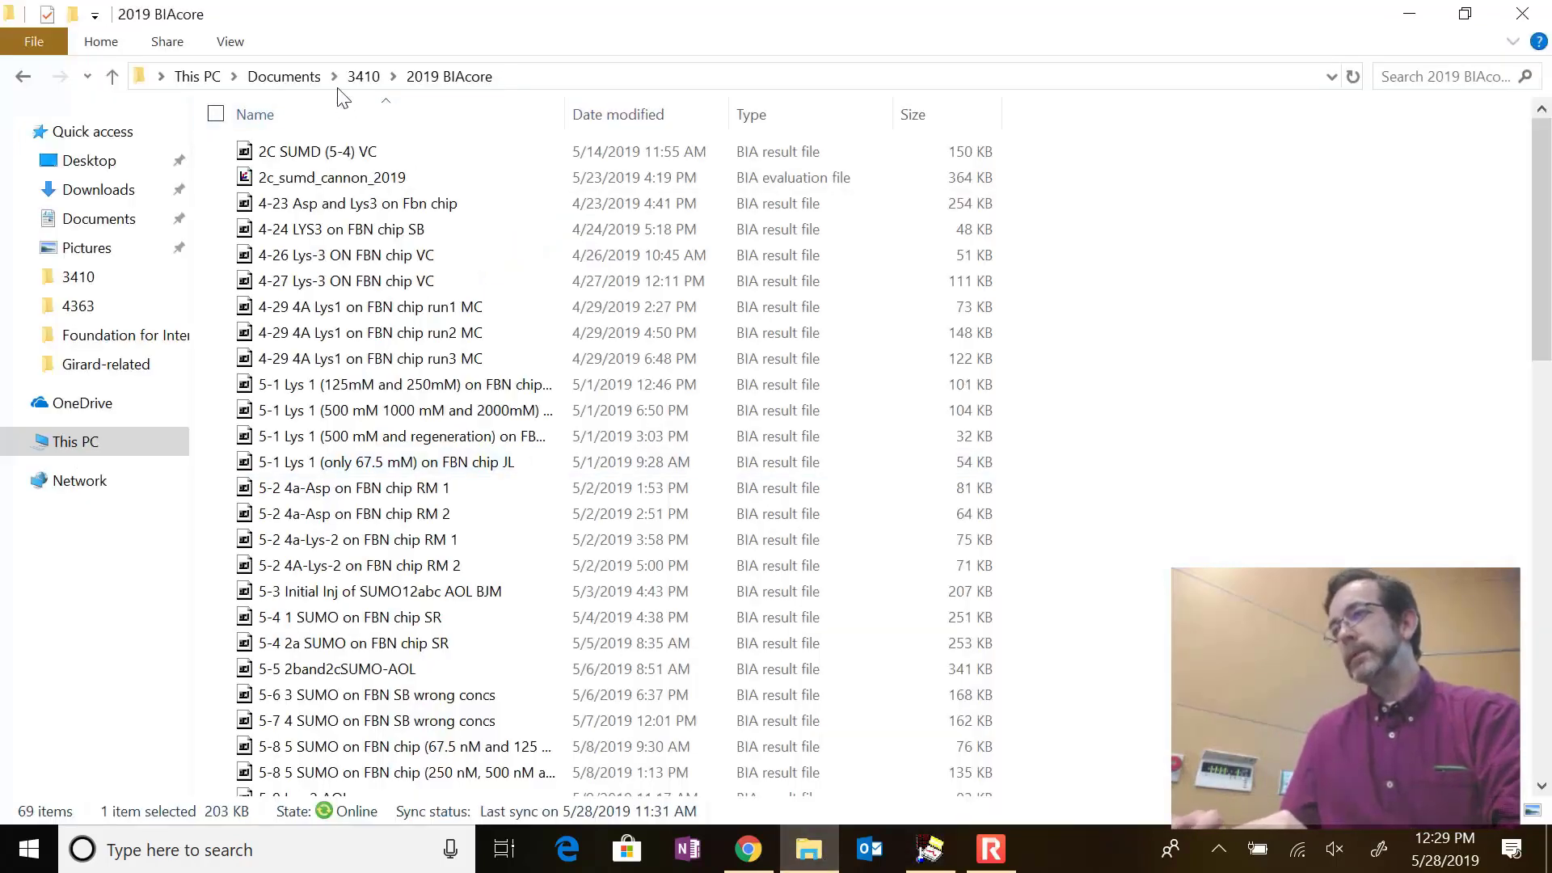
click(364, 76)
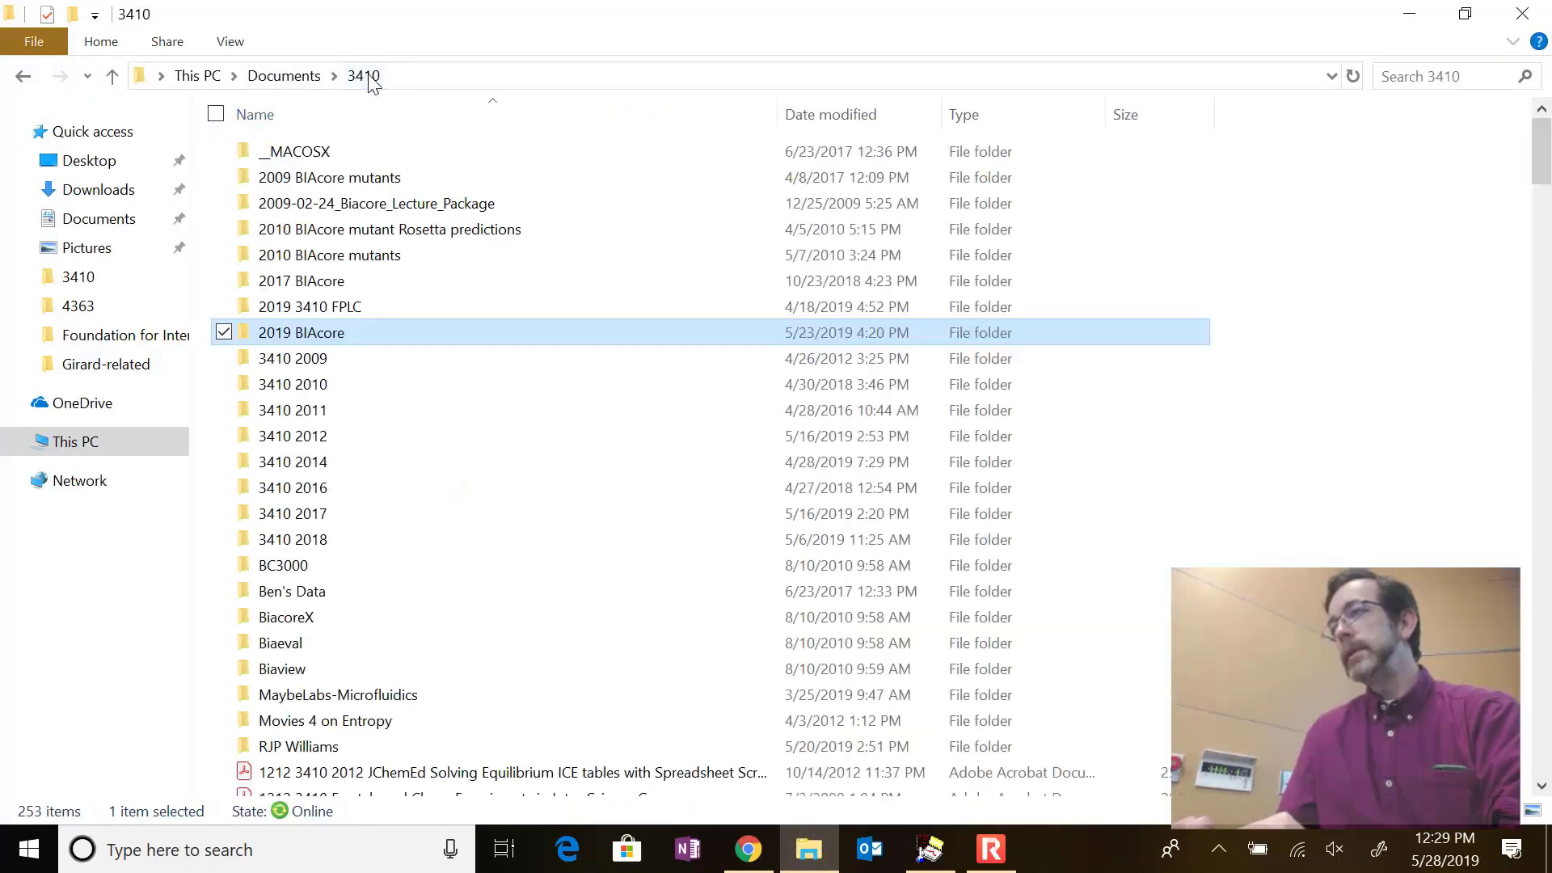
click(825, 104)
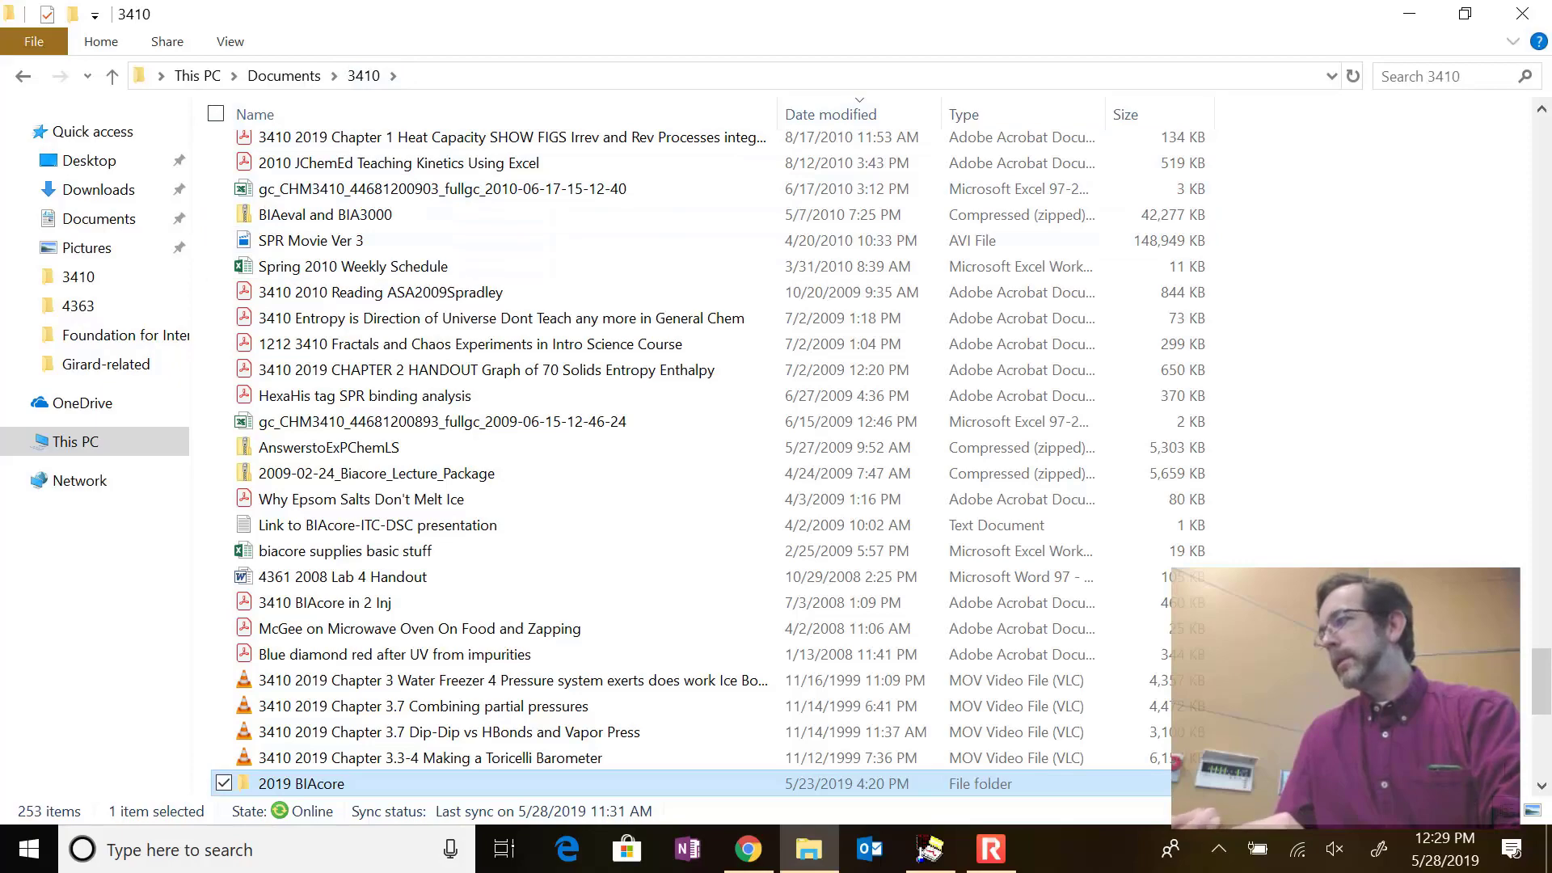
drag(1539, 687, 1549, 146)
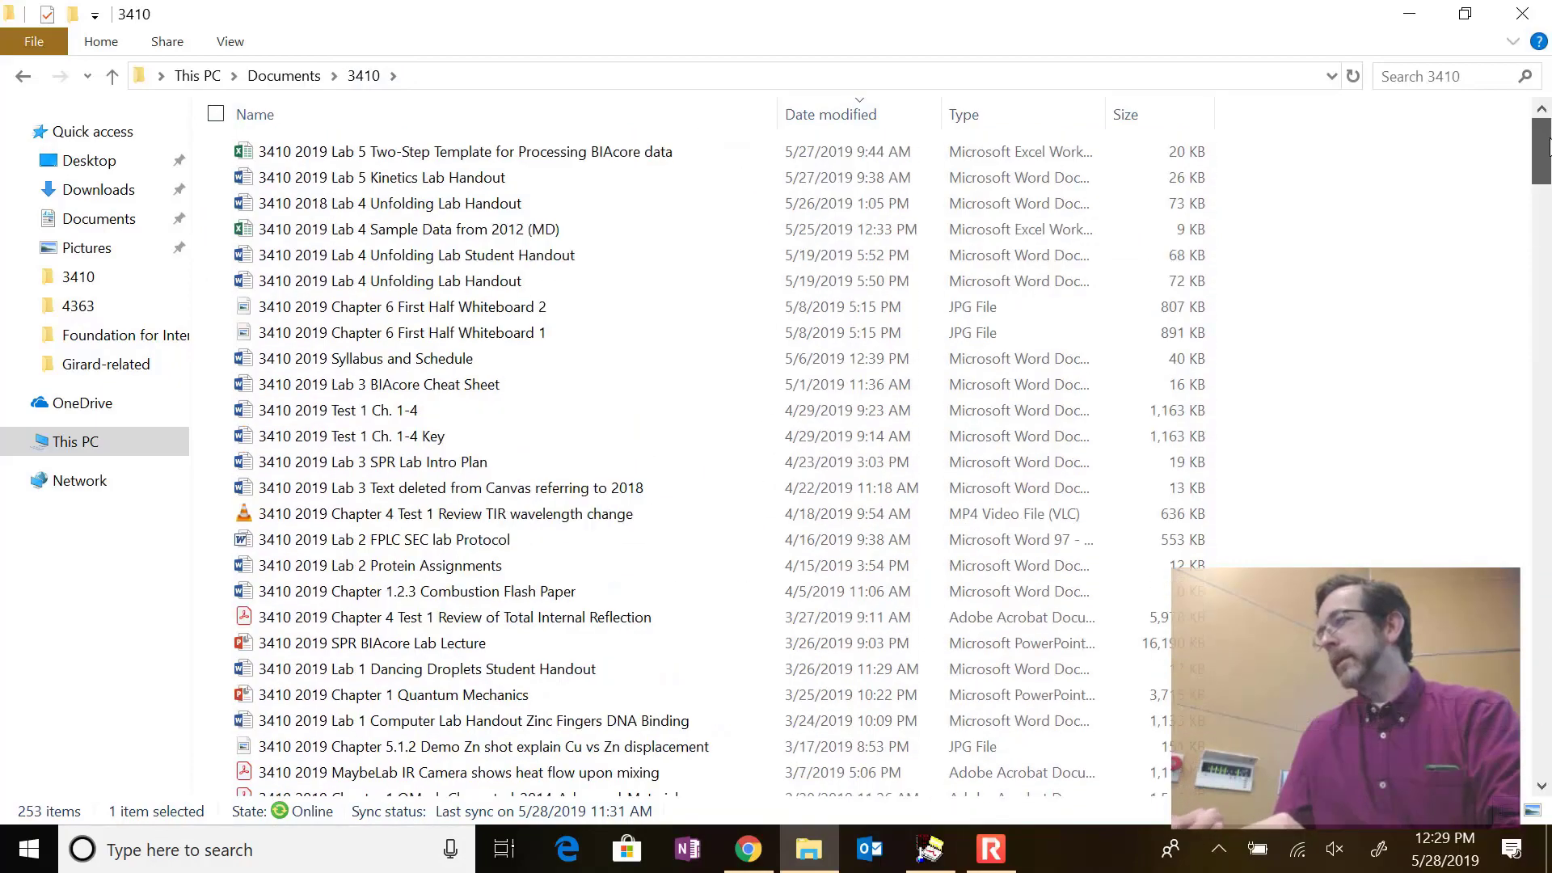
click(511, 151)
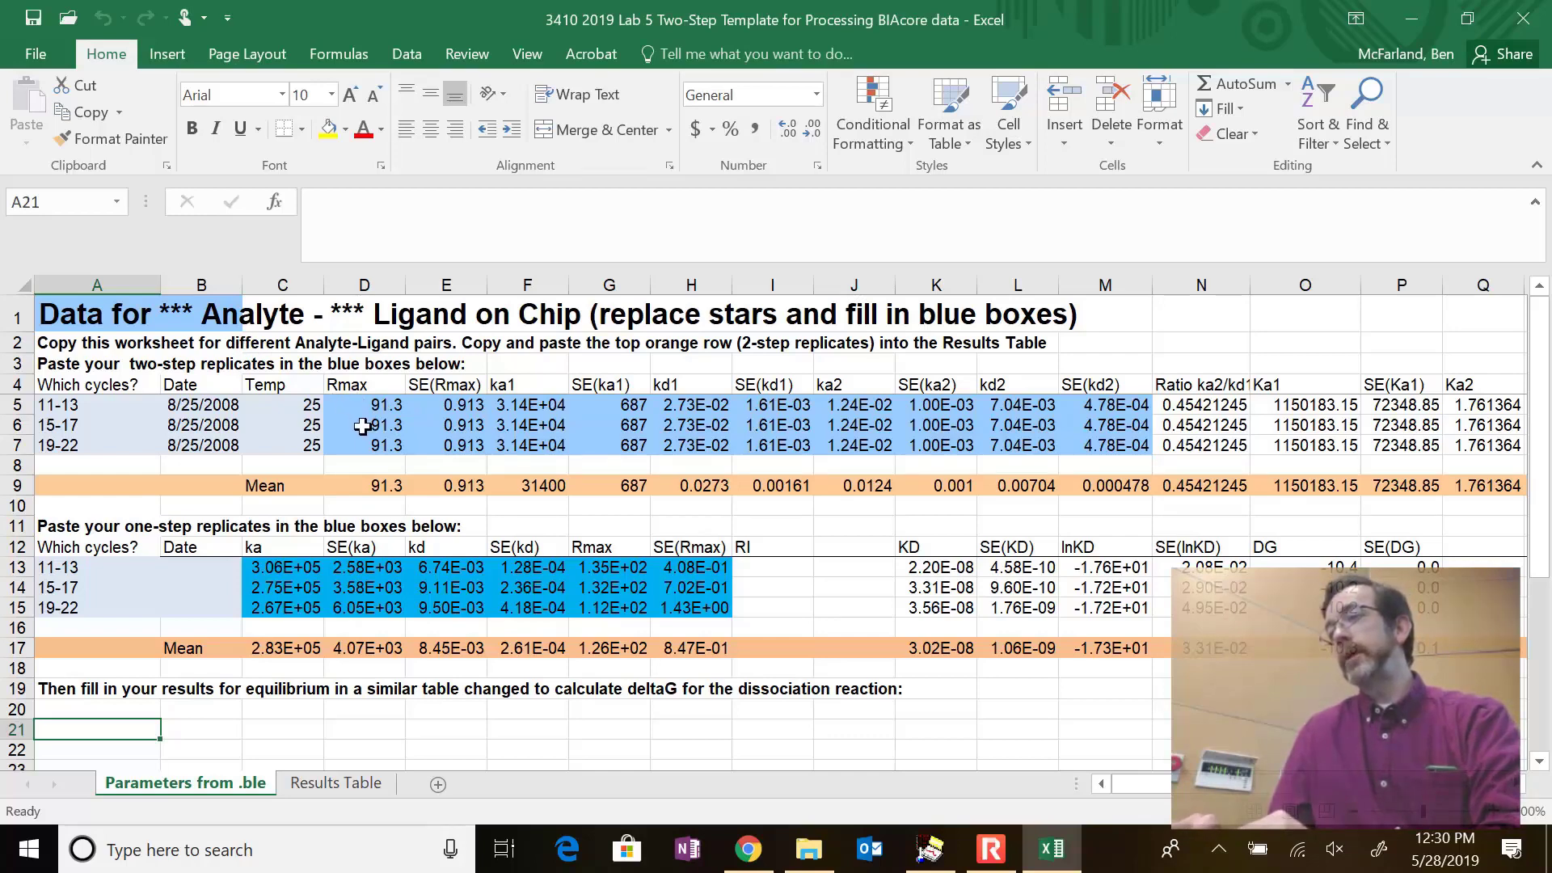
Copy the selected fit parameters from BIAevaluation into the Excel template's one-step replicate row 11-13, starting at cell C13
click(929, 857)
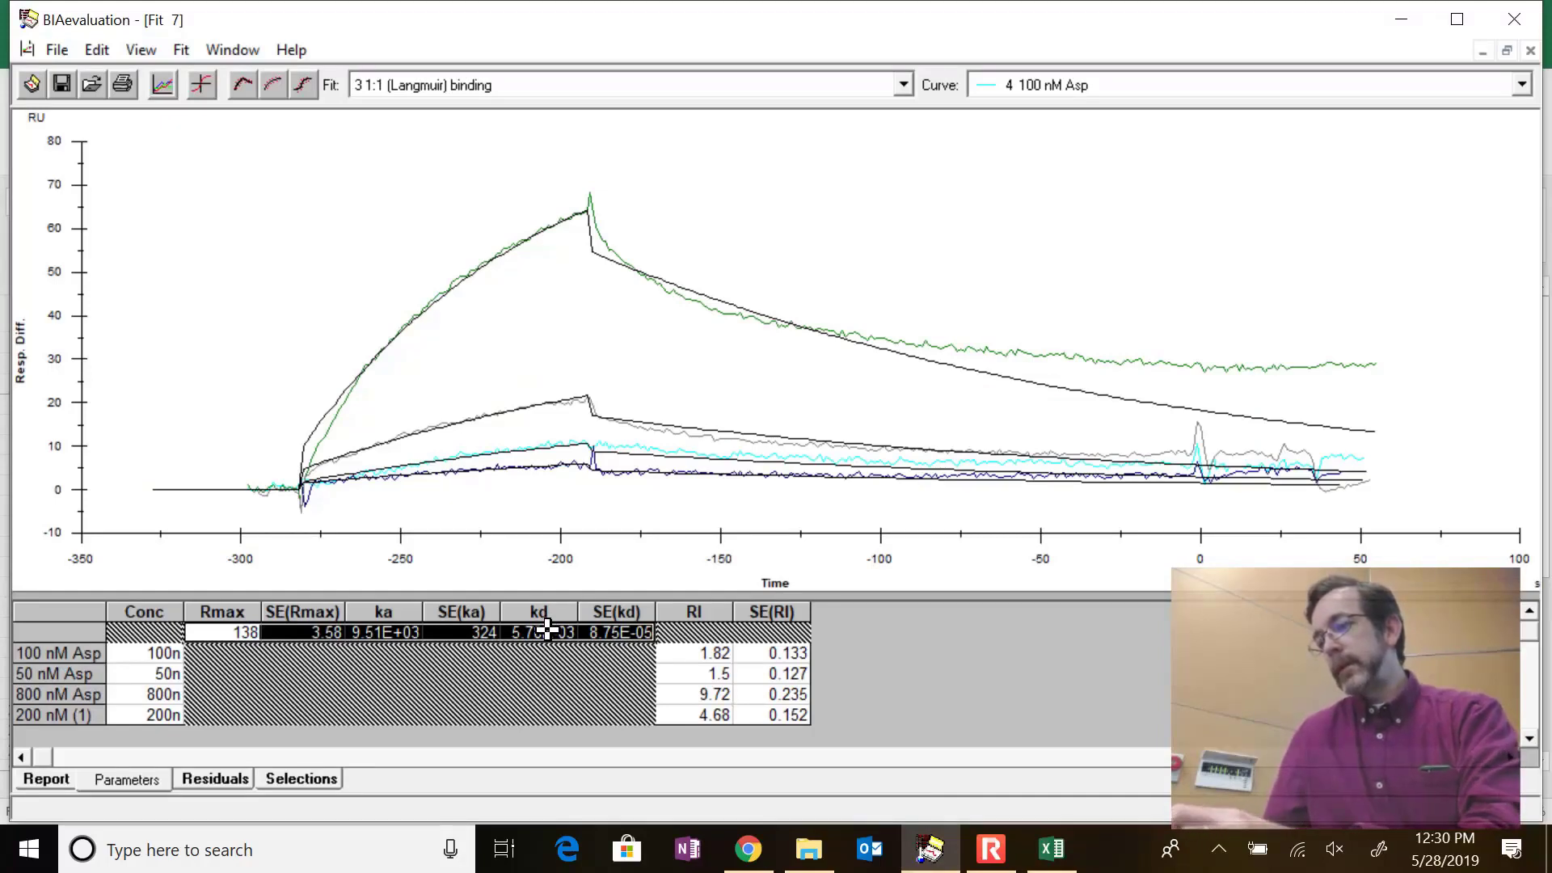
click(1051, 849)
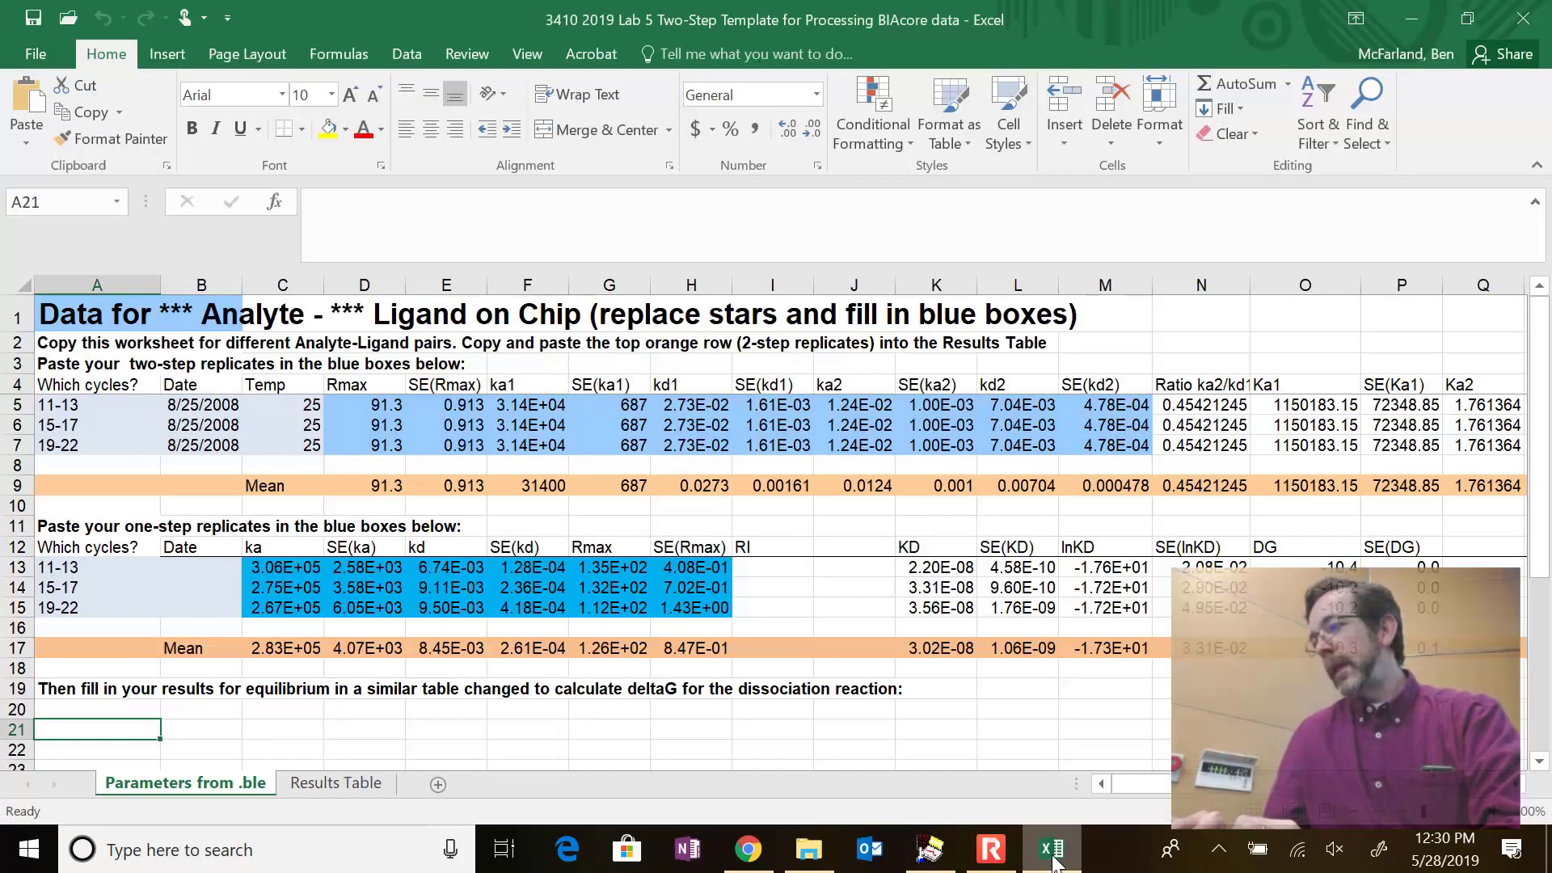
click(273, 570)
text(1.38E+02	3.58E+00	9.51E+03	3.24E+02	5.78E-03	8.75E-05)
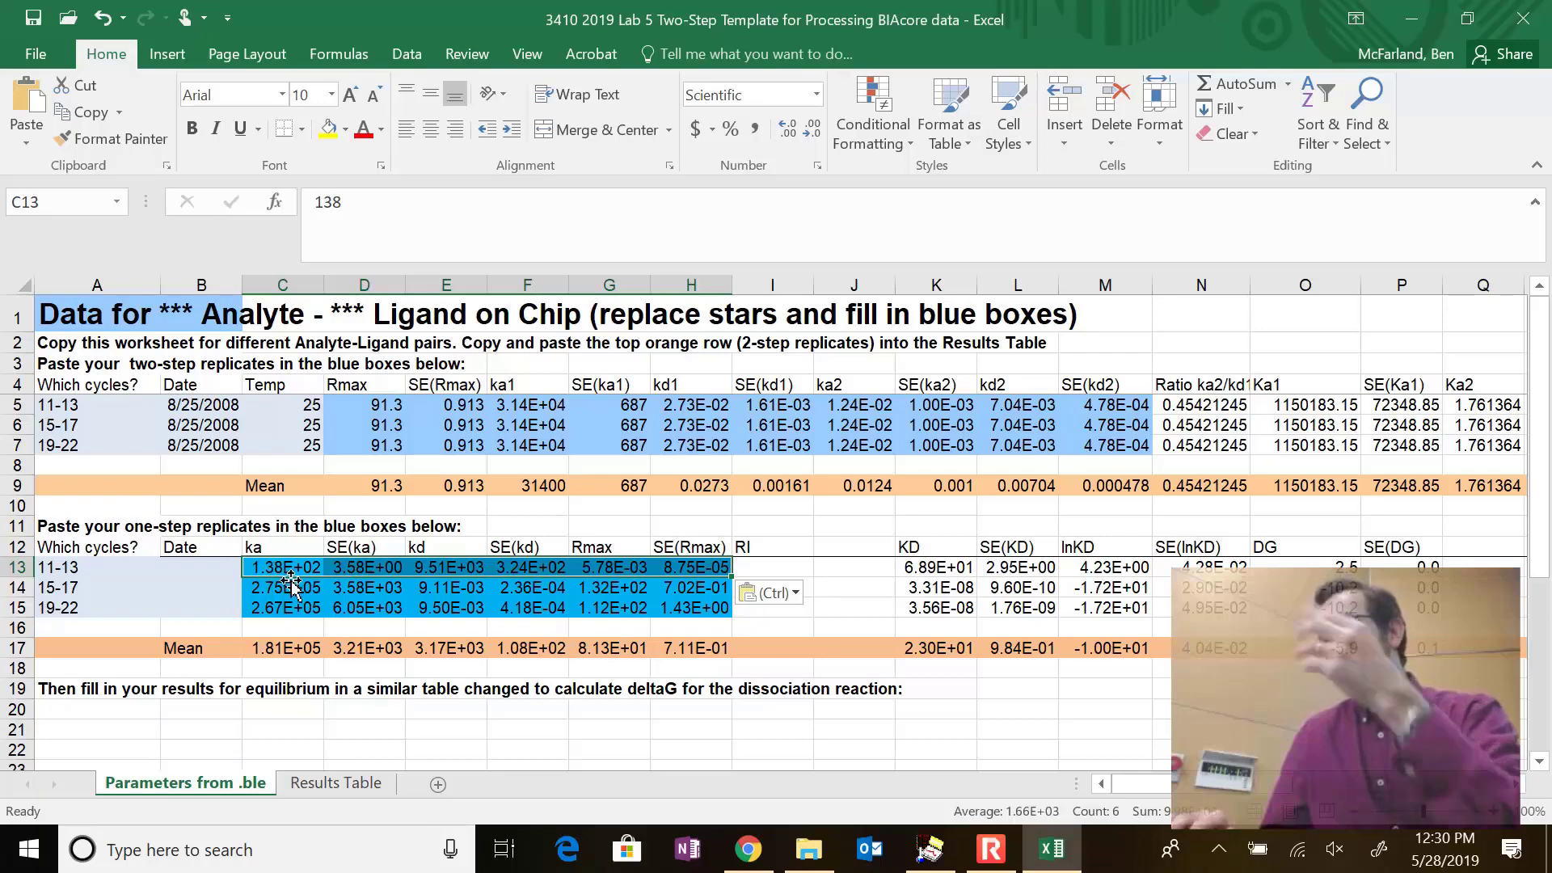
Clear the contents of the one-step replicate rows 15-17 and 19-22, cells C14 through H15
drag(279, 591, 669, 611)
right_click(670, 611)
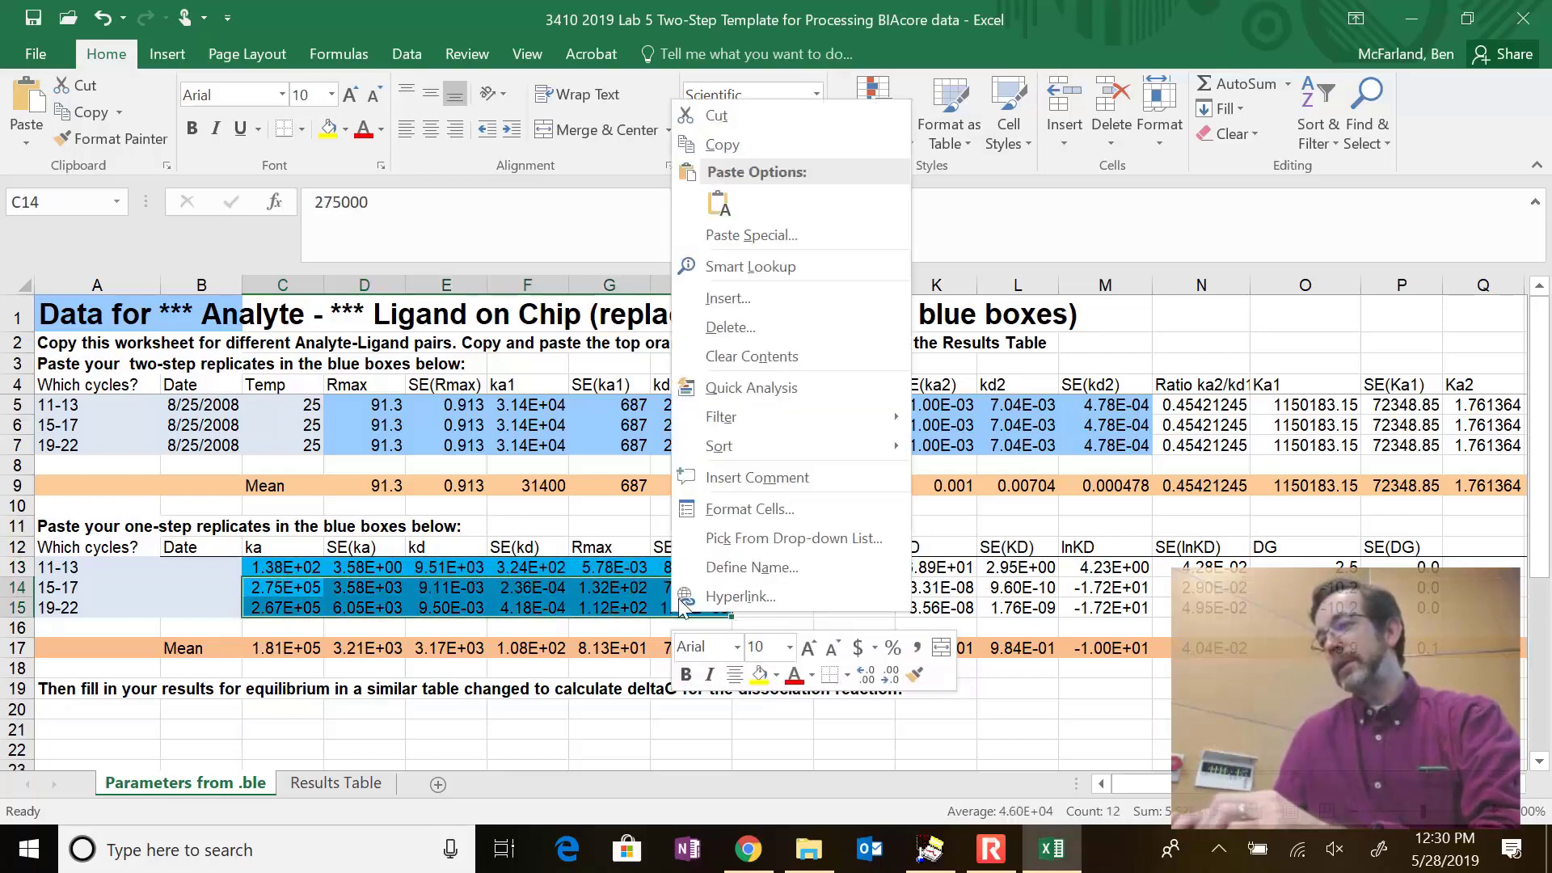
click(788, 355)
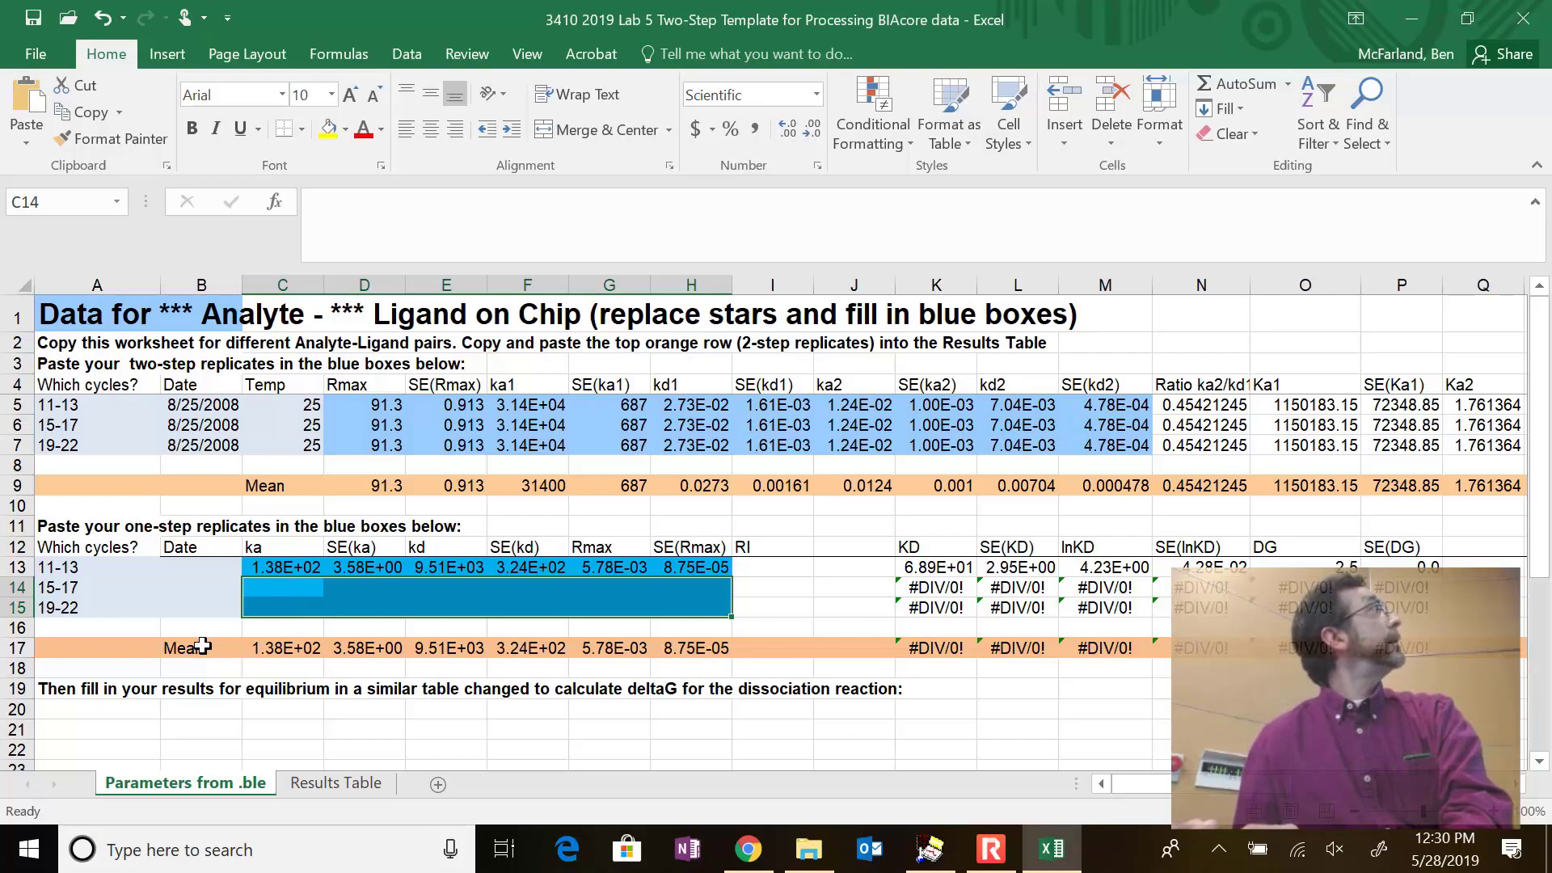
Copy the entire one-step Mean row (row 17) and select cell B1 on the Results Table sheet
click(16, 648)
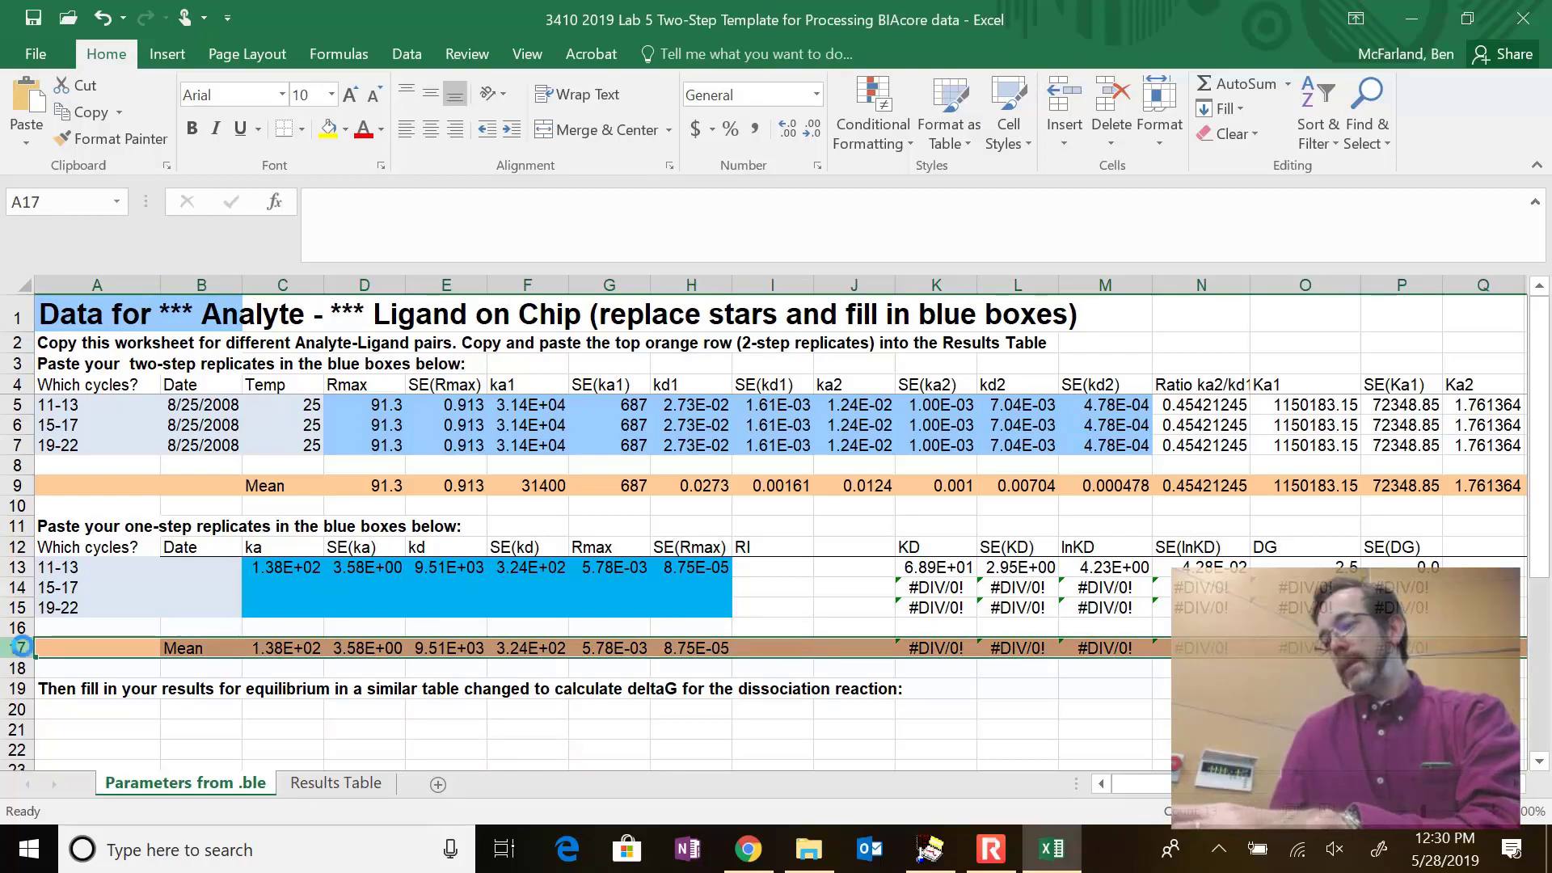
key(ctrl+c)
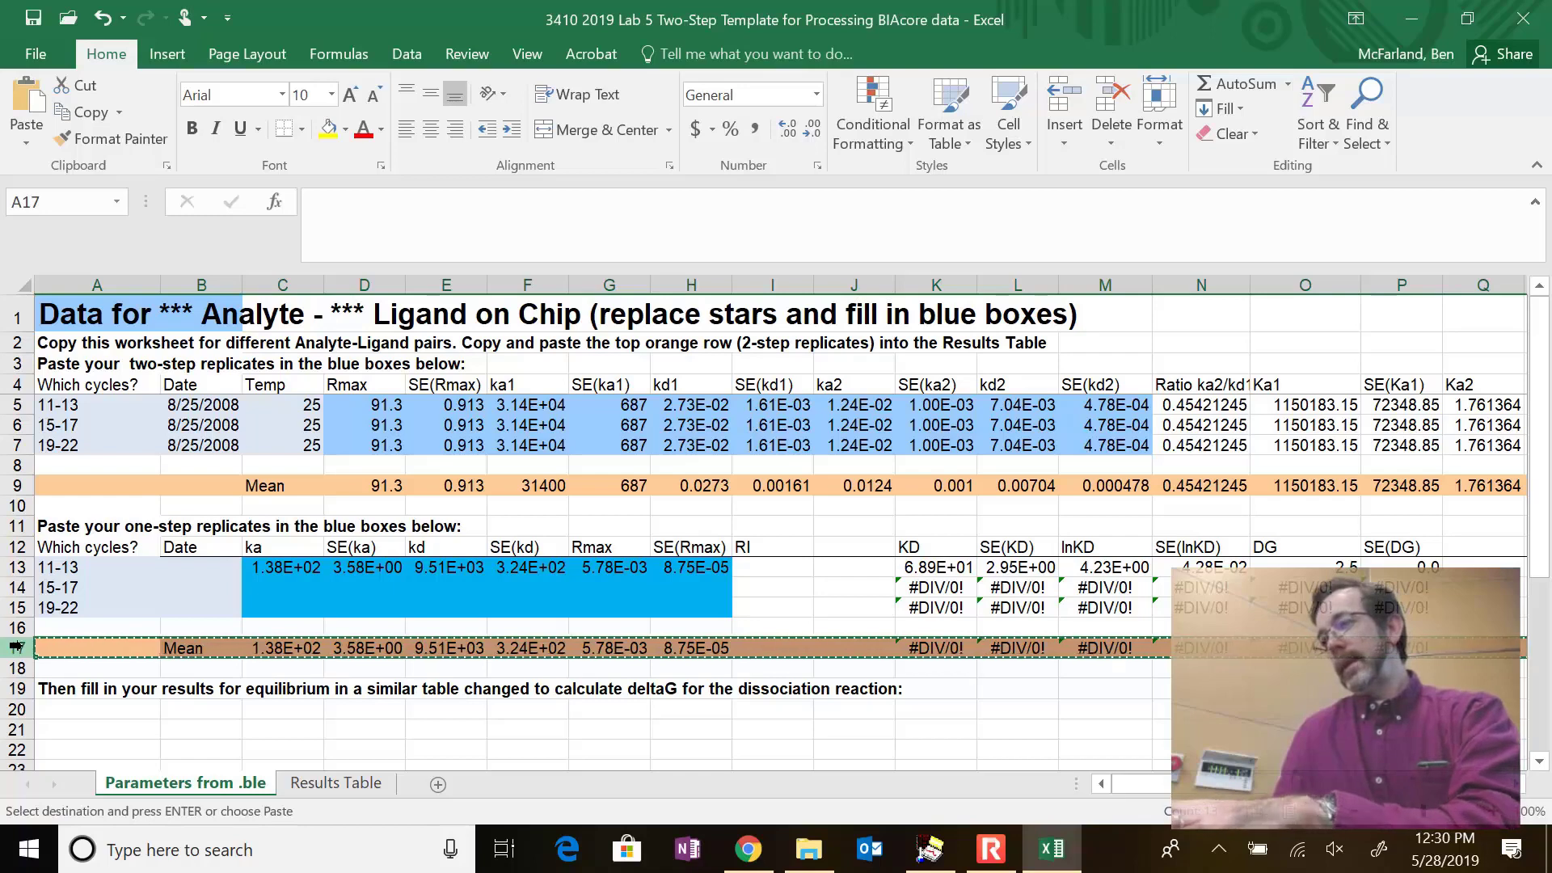
click(346, 792)
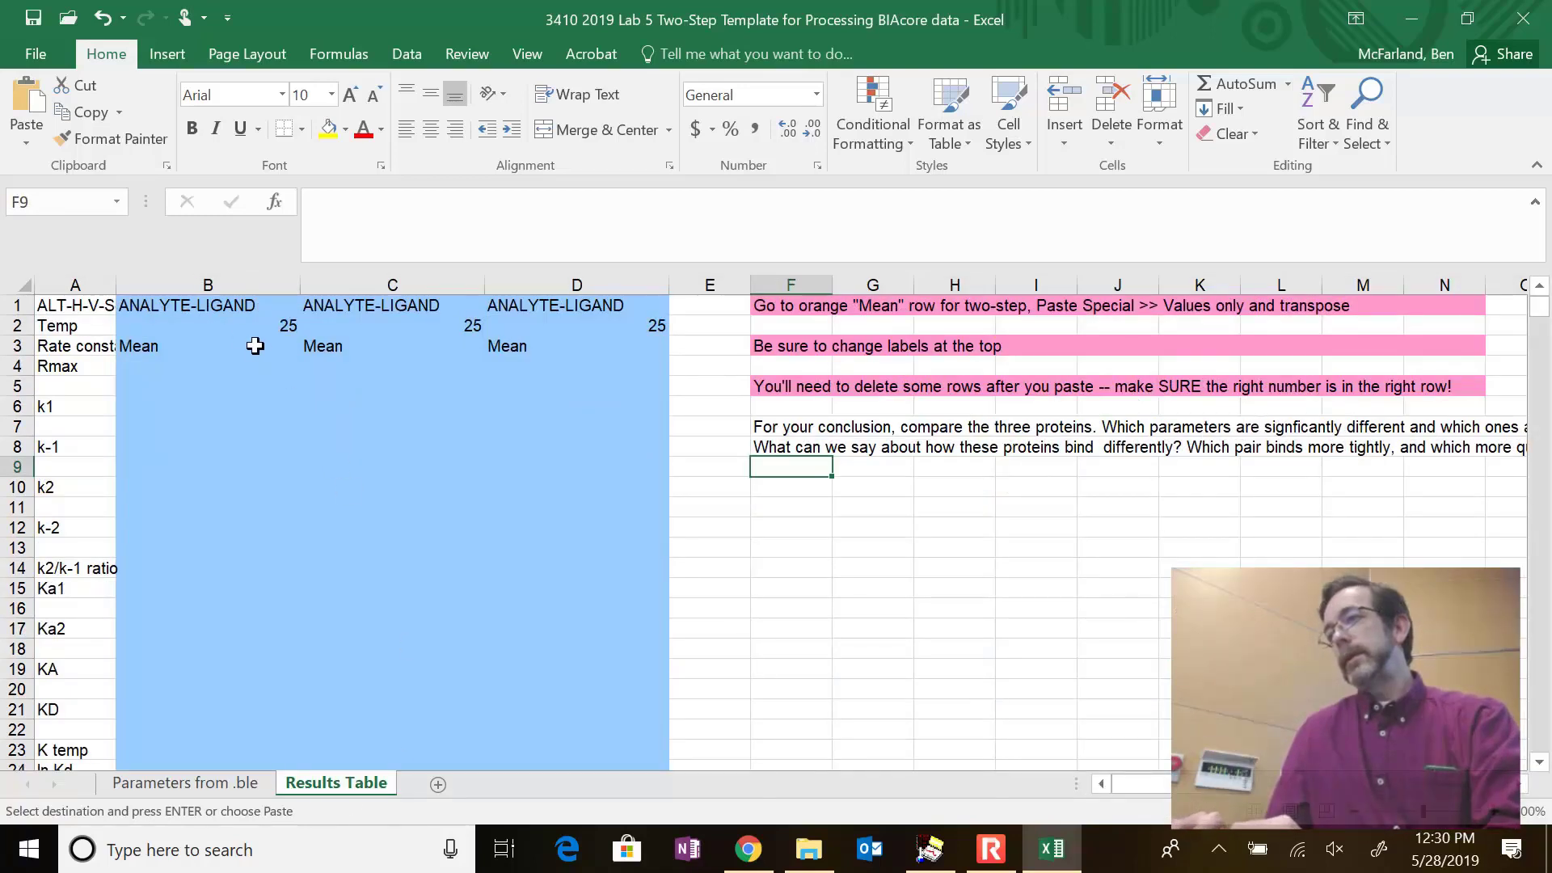
click(228, 306)
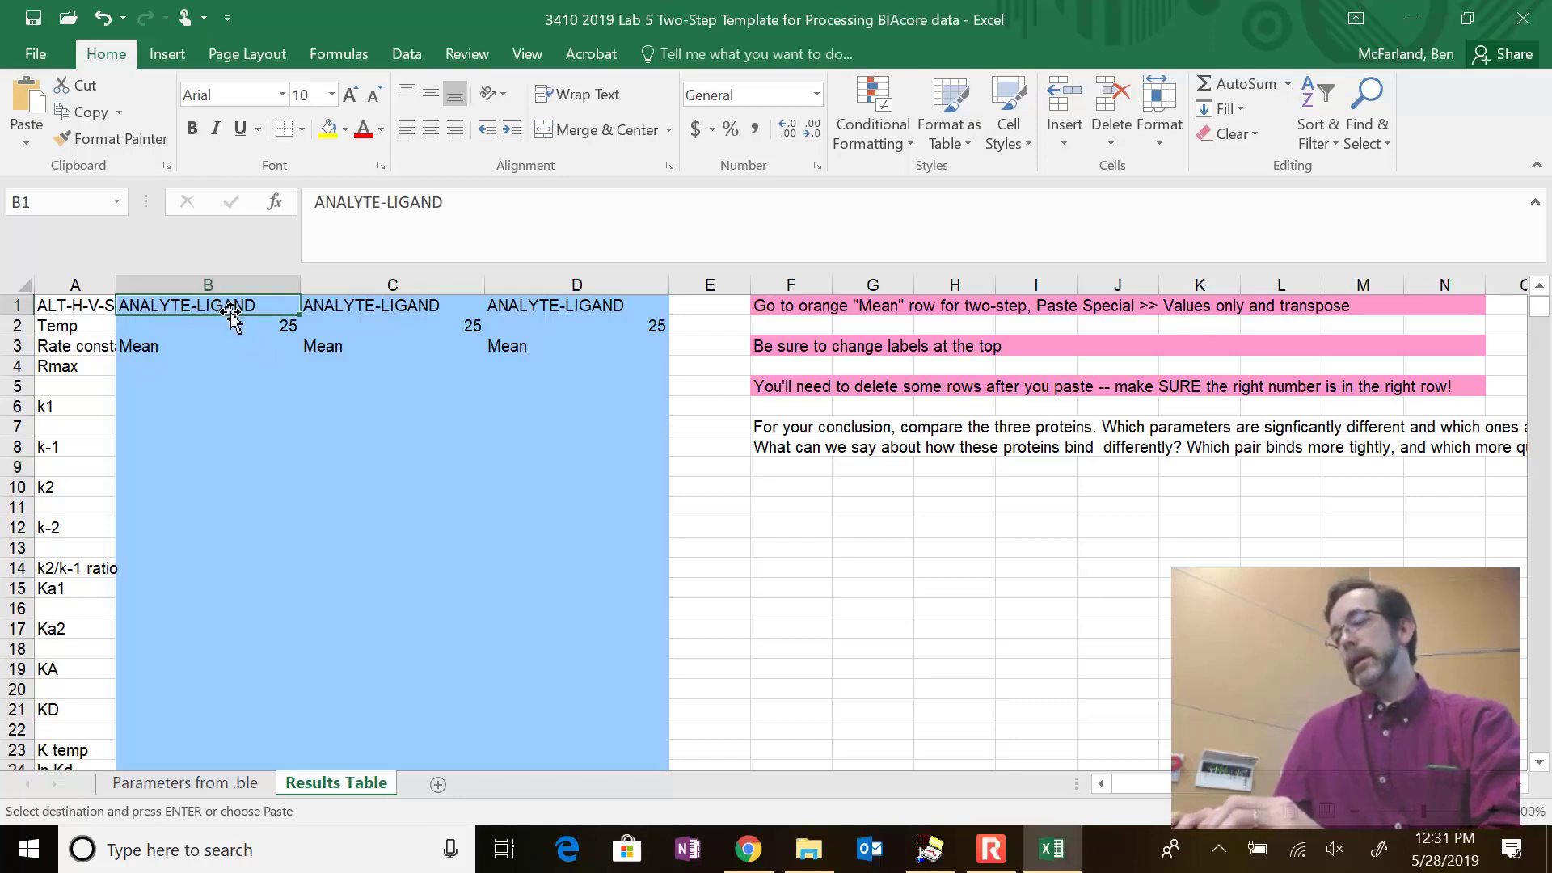
key(alt)
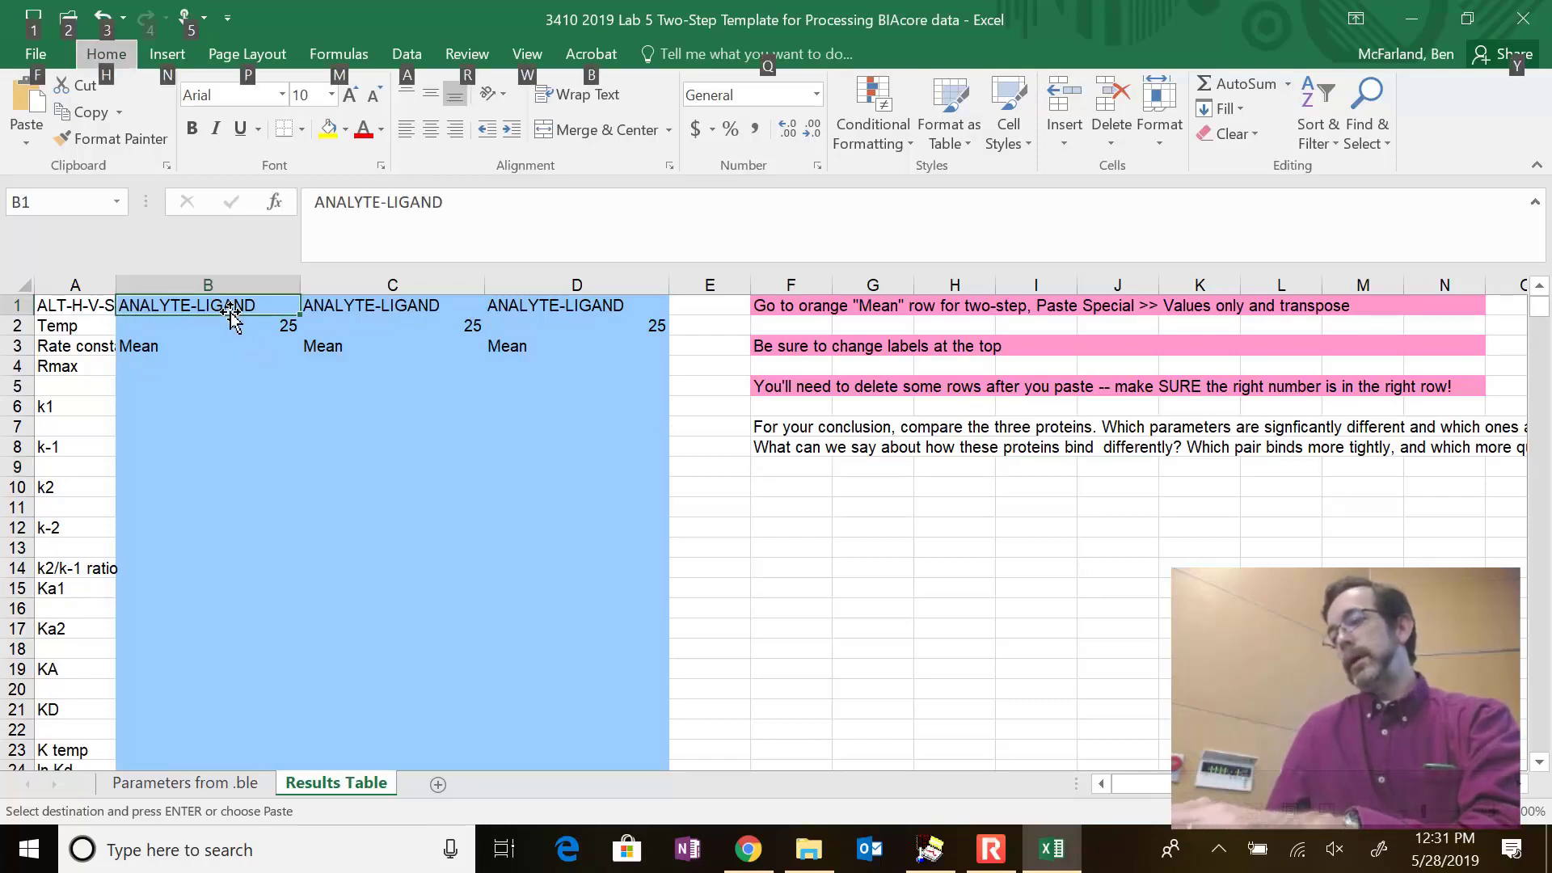
key(h)
key(c)
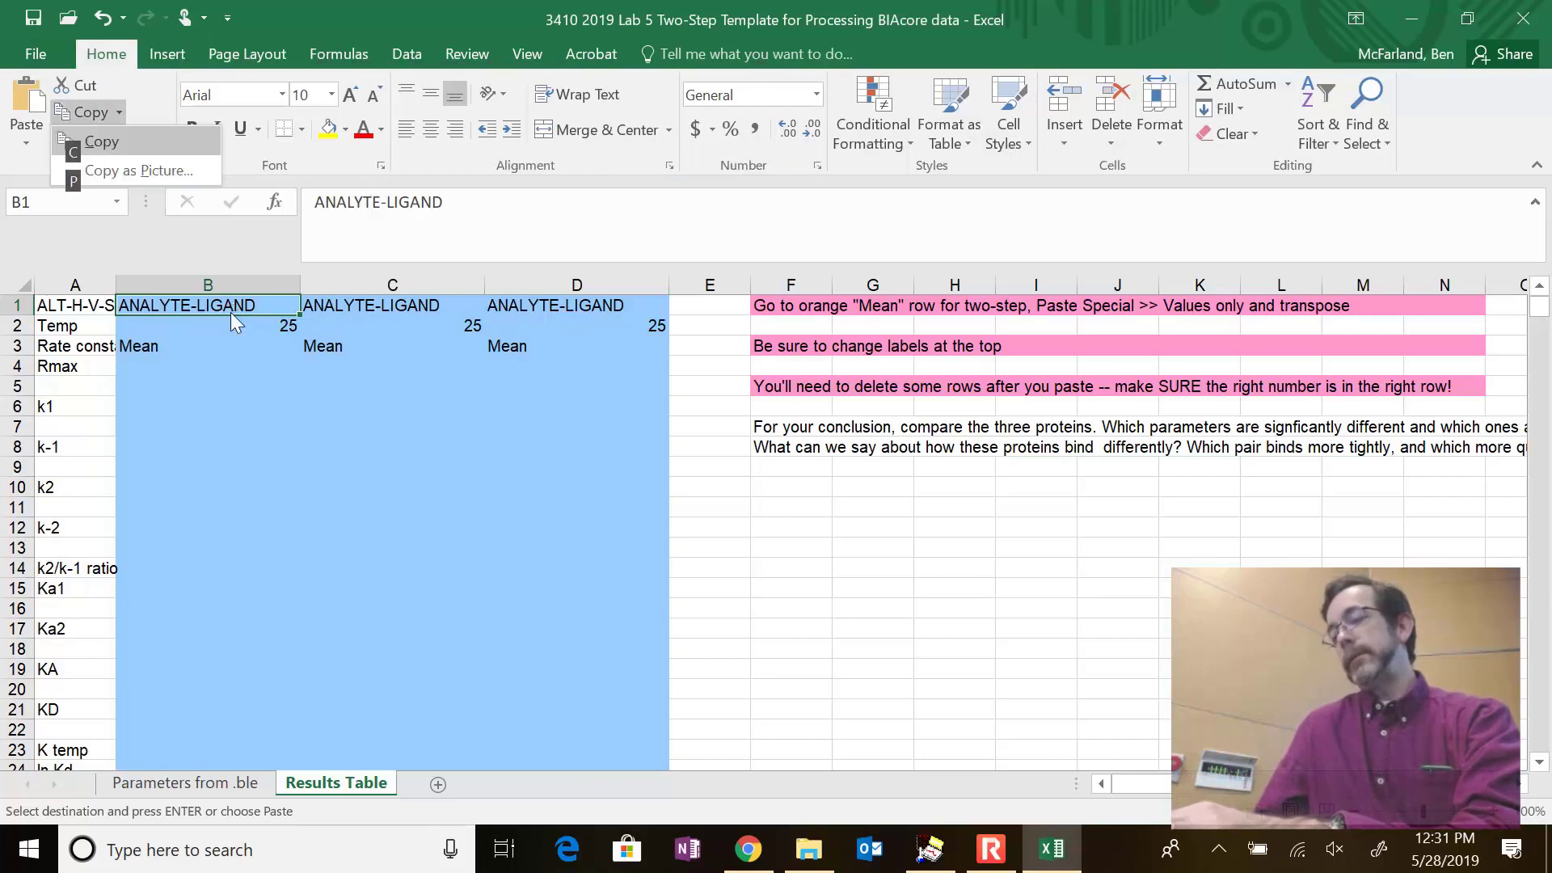
key(Escape)
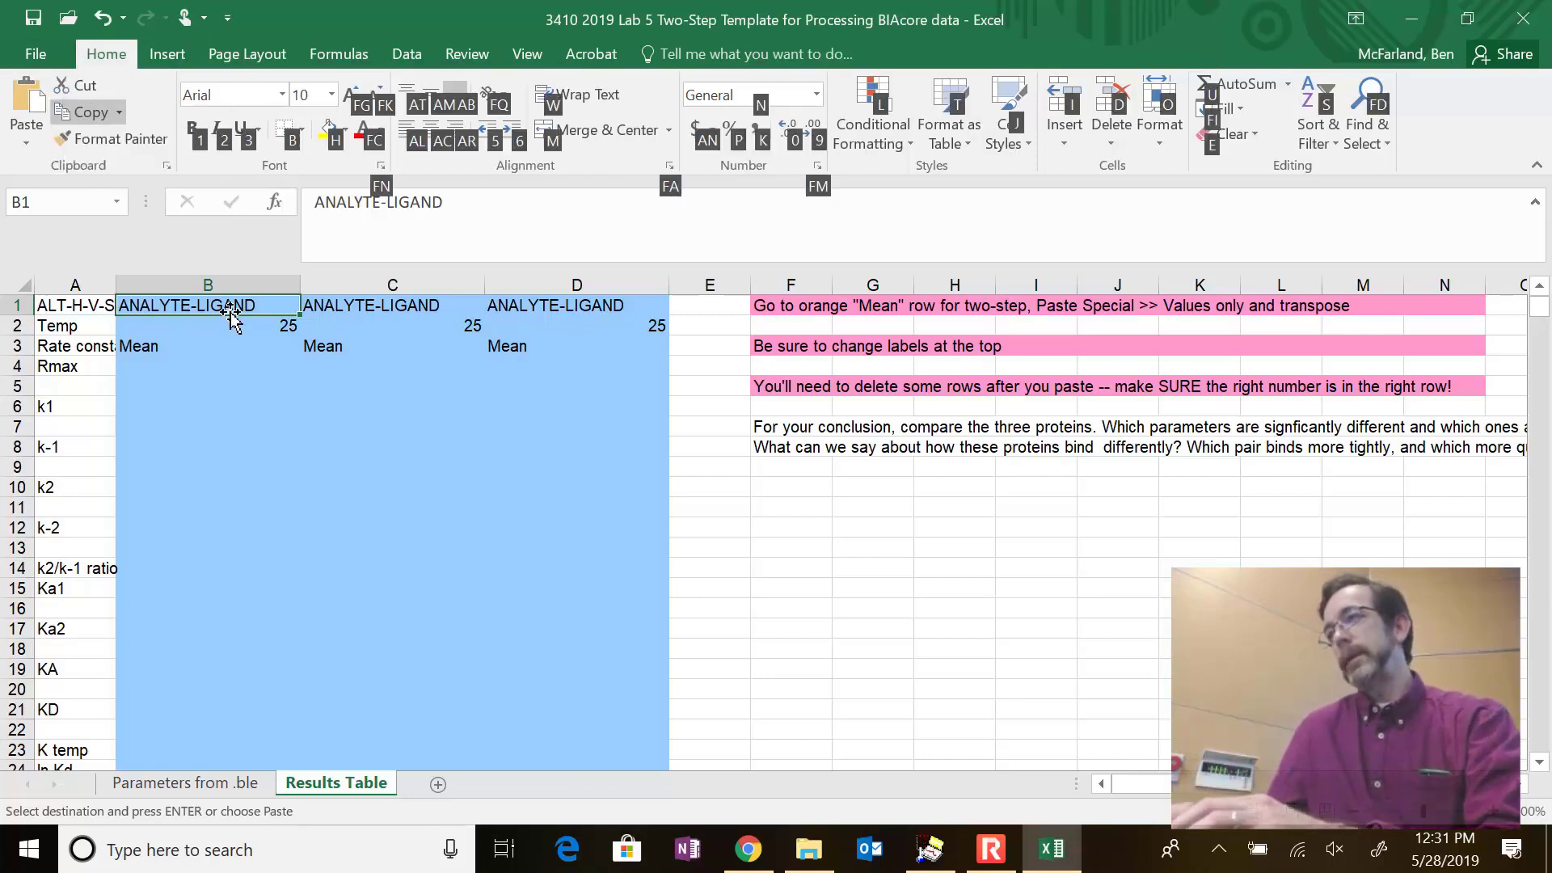
Paste the copied one-step Mean row into the Results Table from cell B1 using Paste Special with Values and Transpose
key(alt)
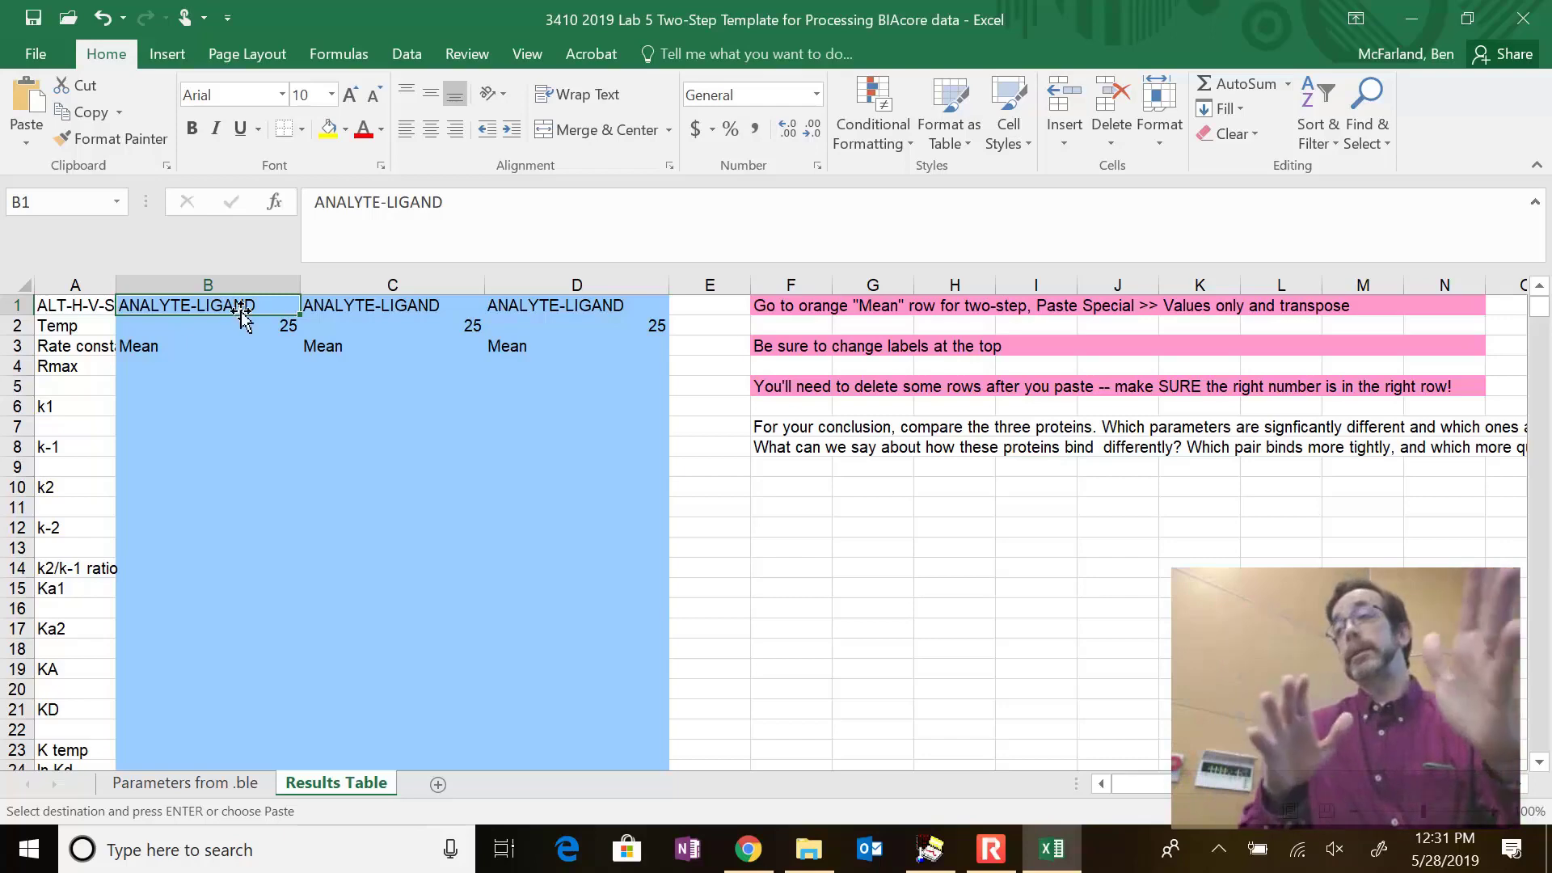
click(200, 787)
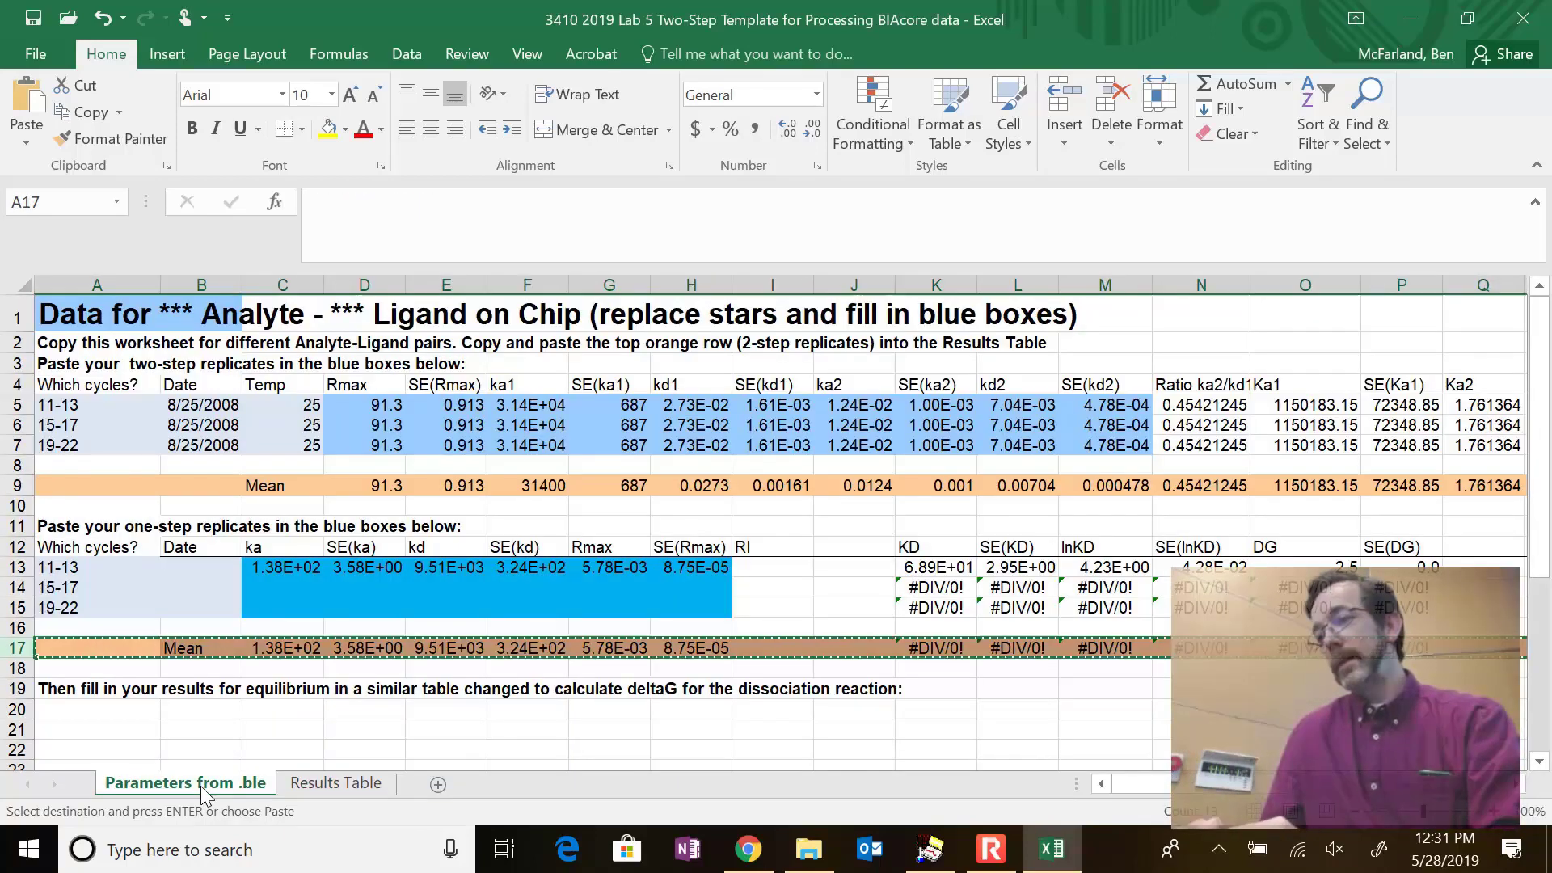
click(347, 783)
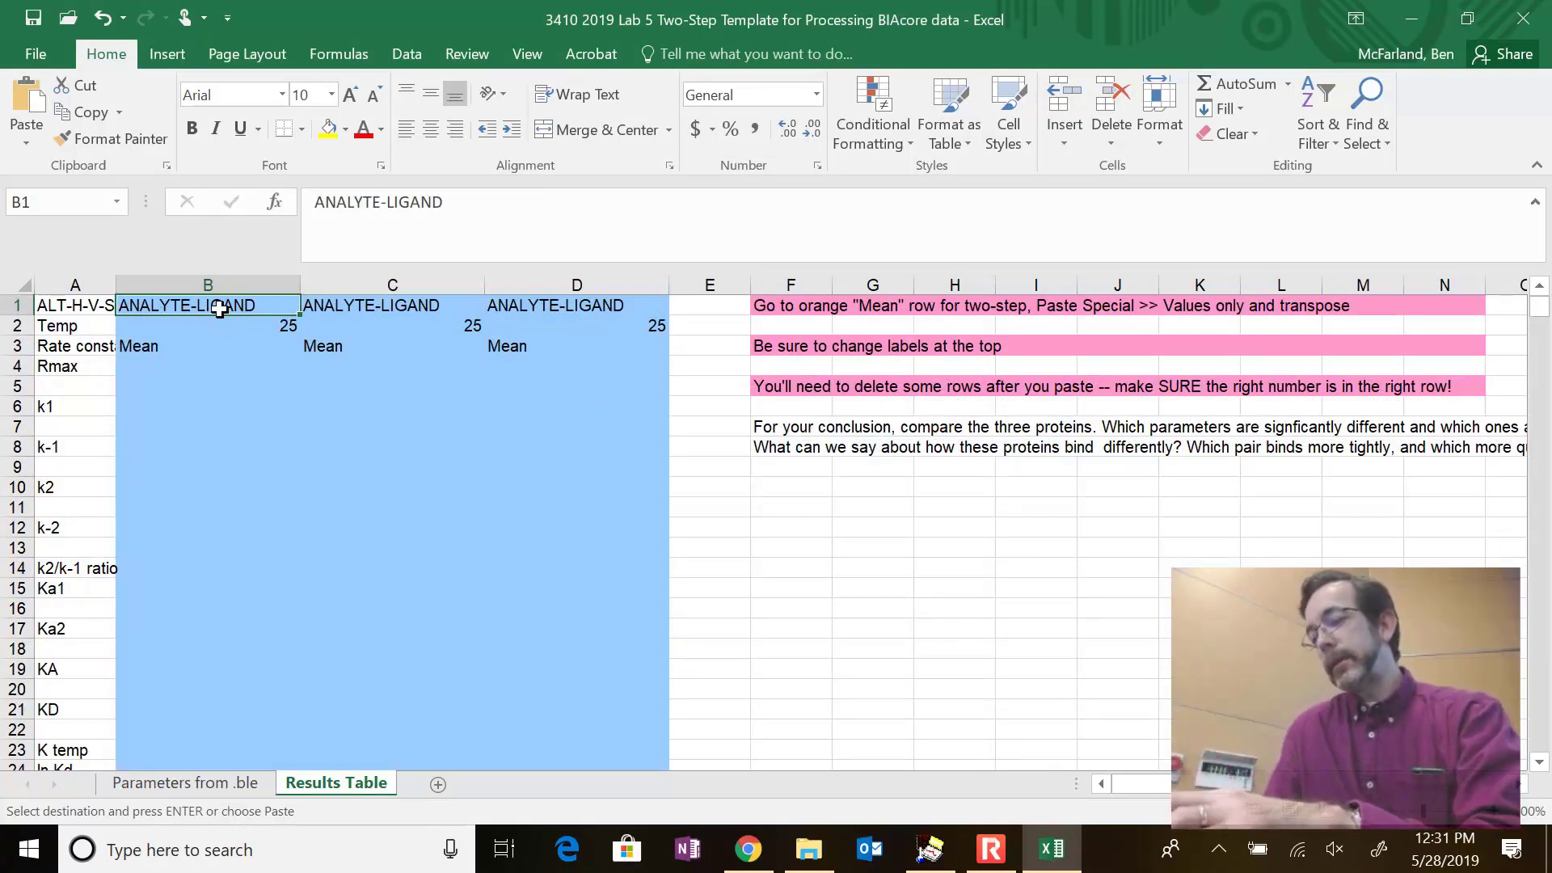
key(h)
key(v)
key(s)
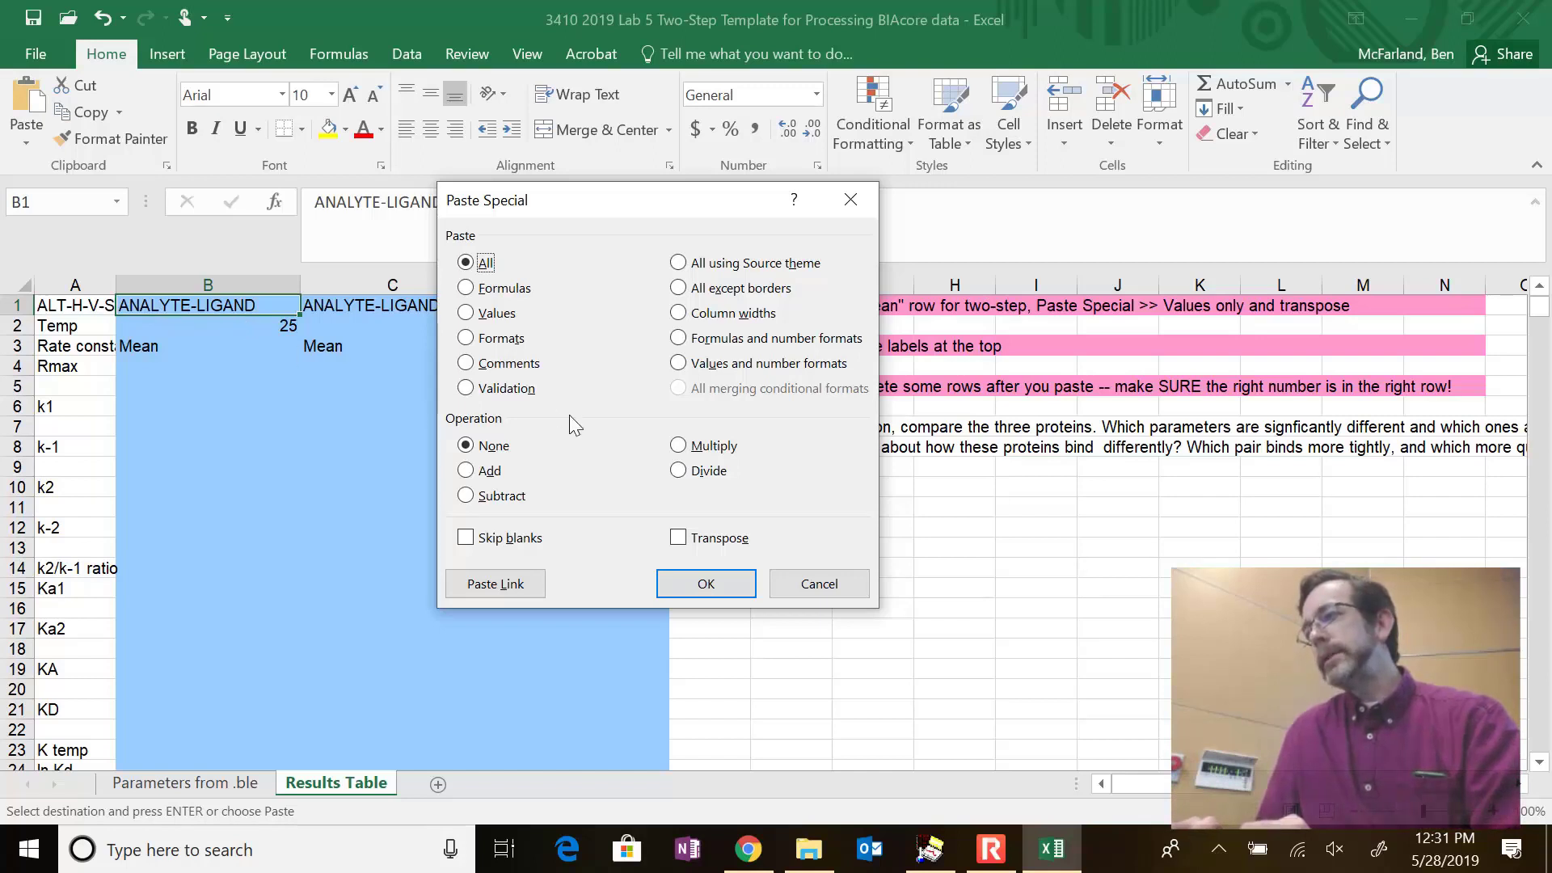
click(467, 314)
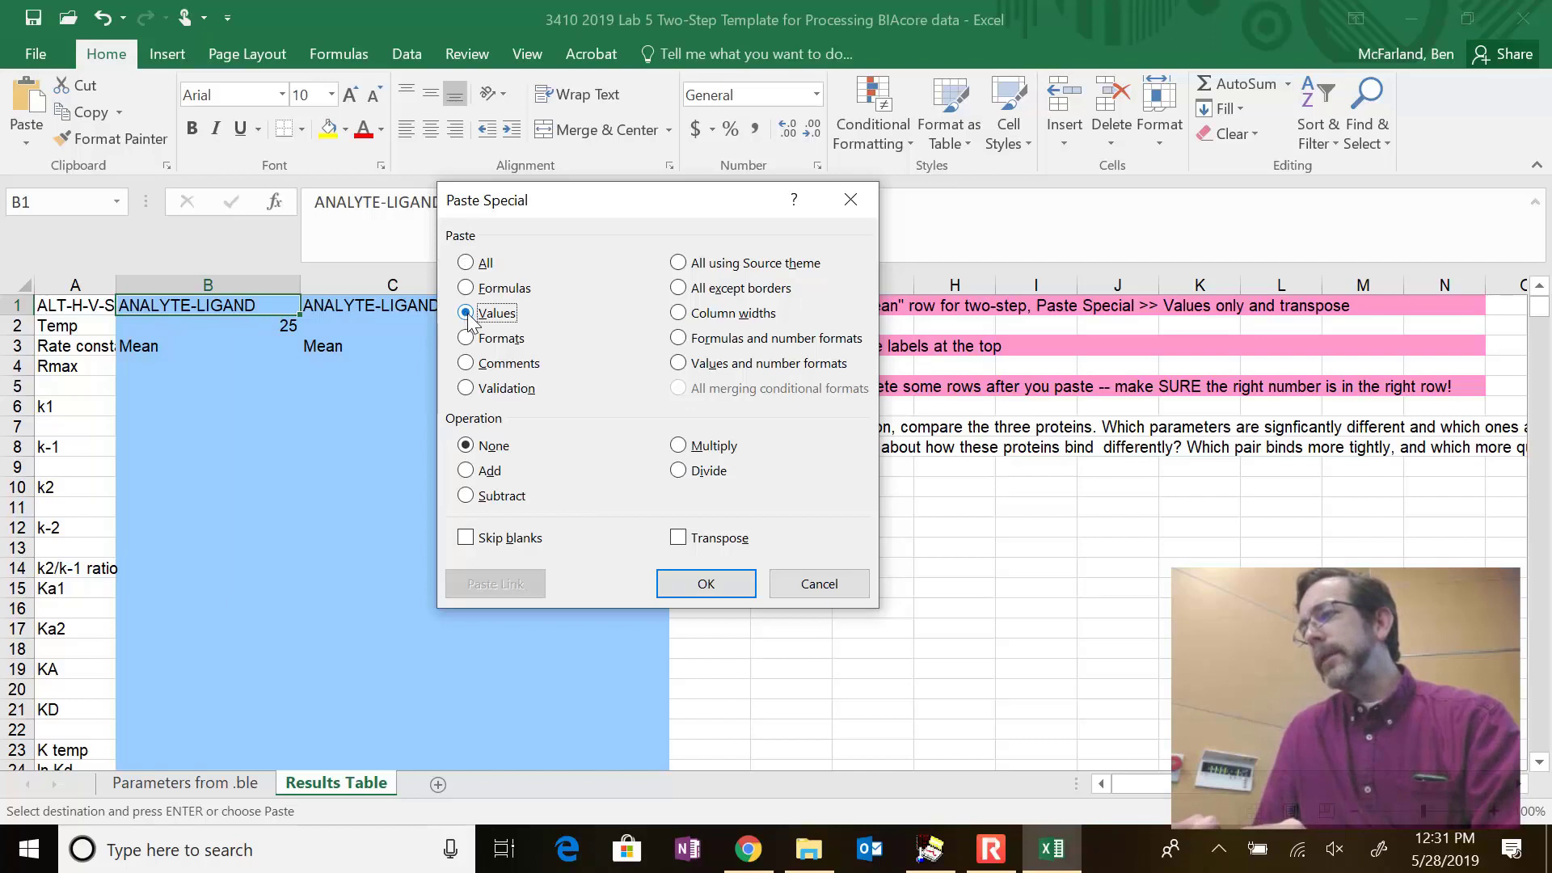
click(677, 539)
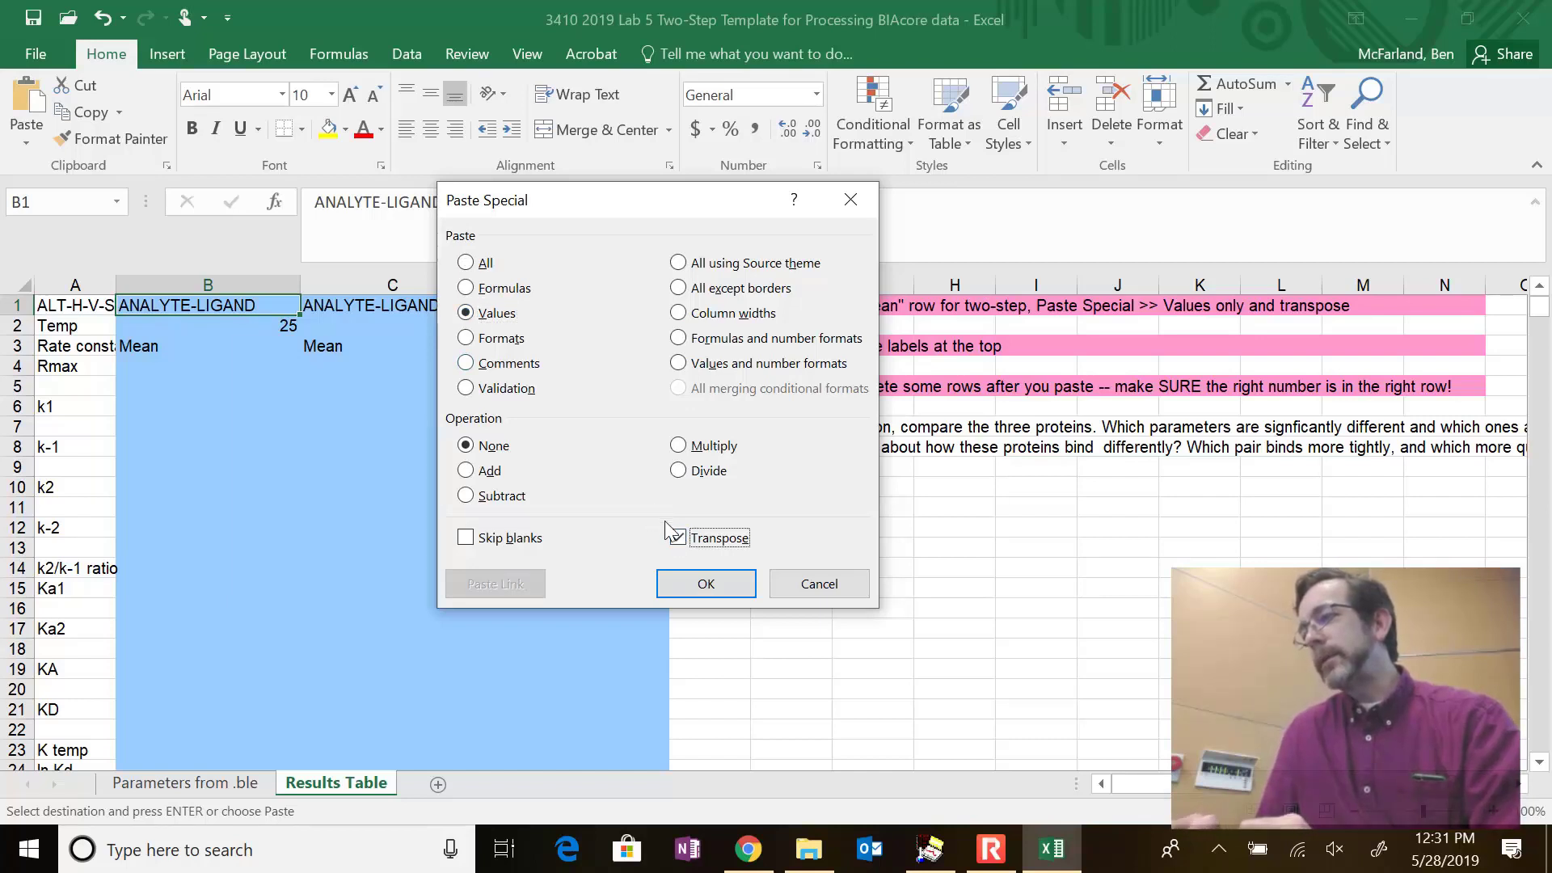
click(701, 585)
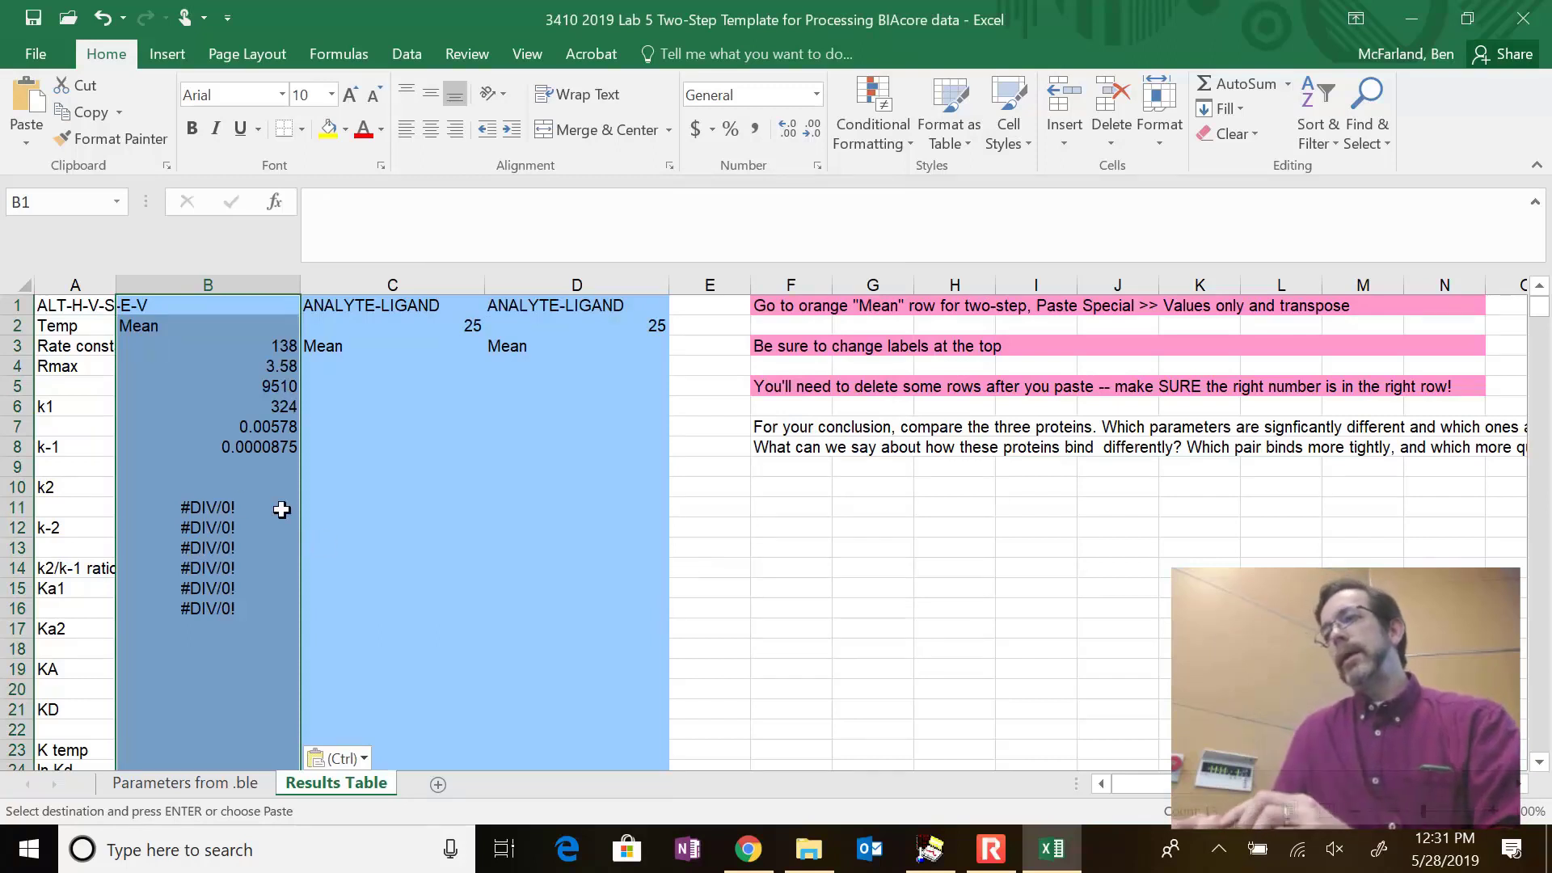
Examine the Results Table's row labels down to row 39 and how the pasted column lines up with them
key(Down)
key(Down)
key(Down)
key(Down)
key(Down)
key(Down)
key(Down)
key(Down)
key(Down)
key(Down)
key(Down)
key(Down)
key(Down)
key(Down)
key(Down)
key(Down)
key(Down)
key(Down)
key(Down)
key(Down)
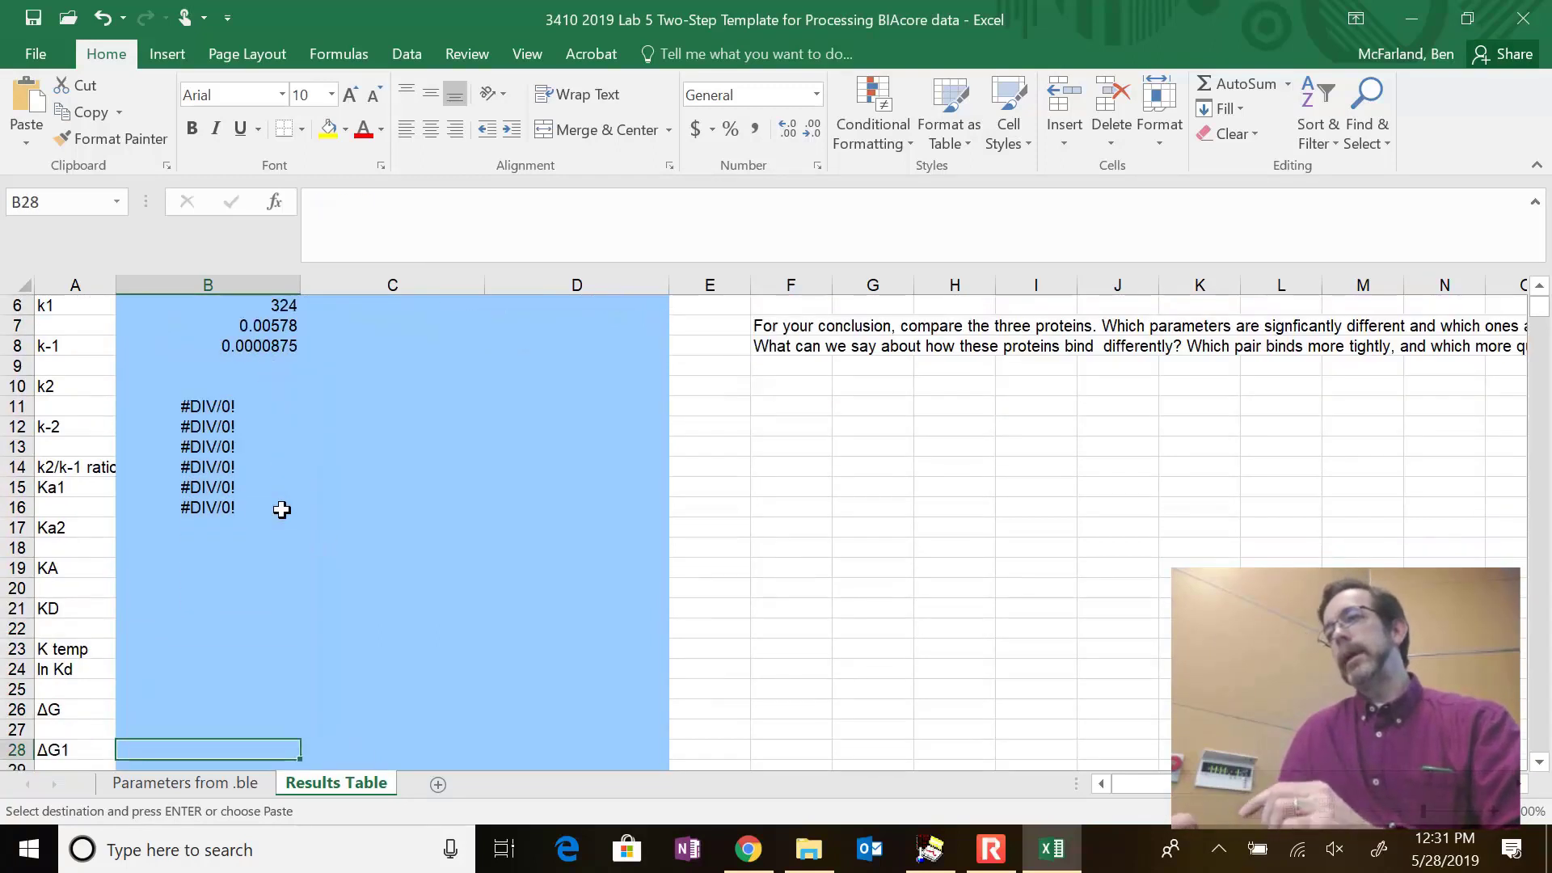
key(Down)
key(Down)
key(Down)
key(Down)
key(ctrl+v)
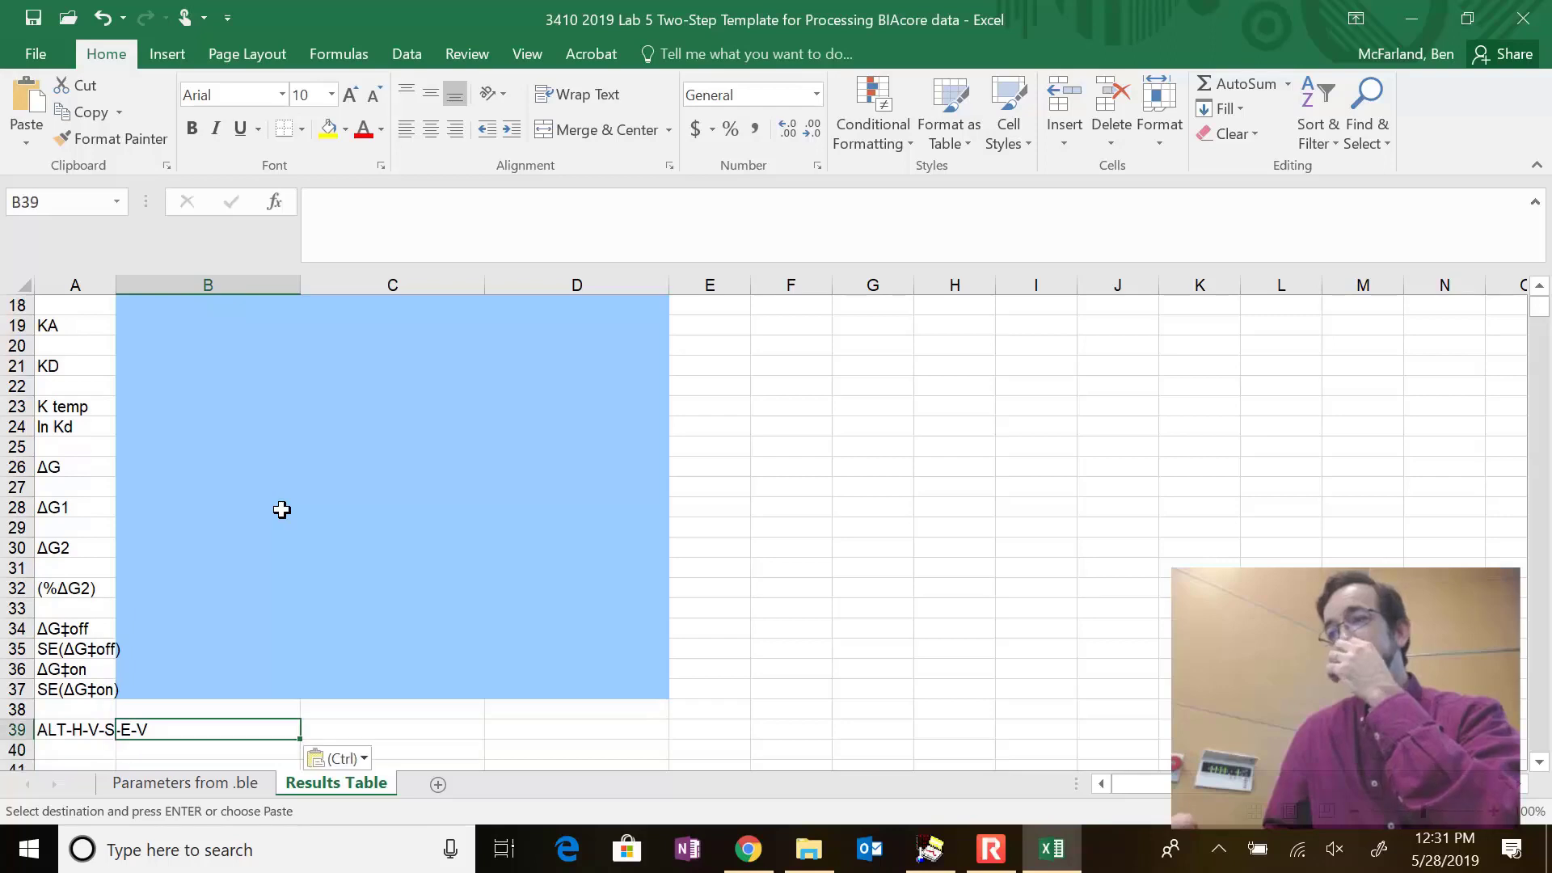
key(Up)
key(Up)
key(Down)
key(Down)
key(Down)
key(Left)
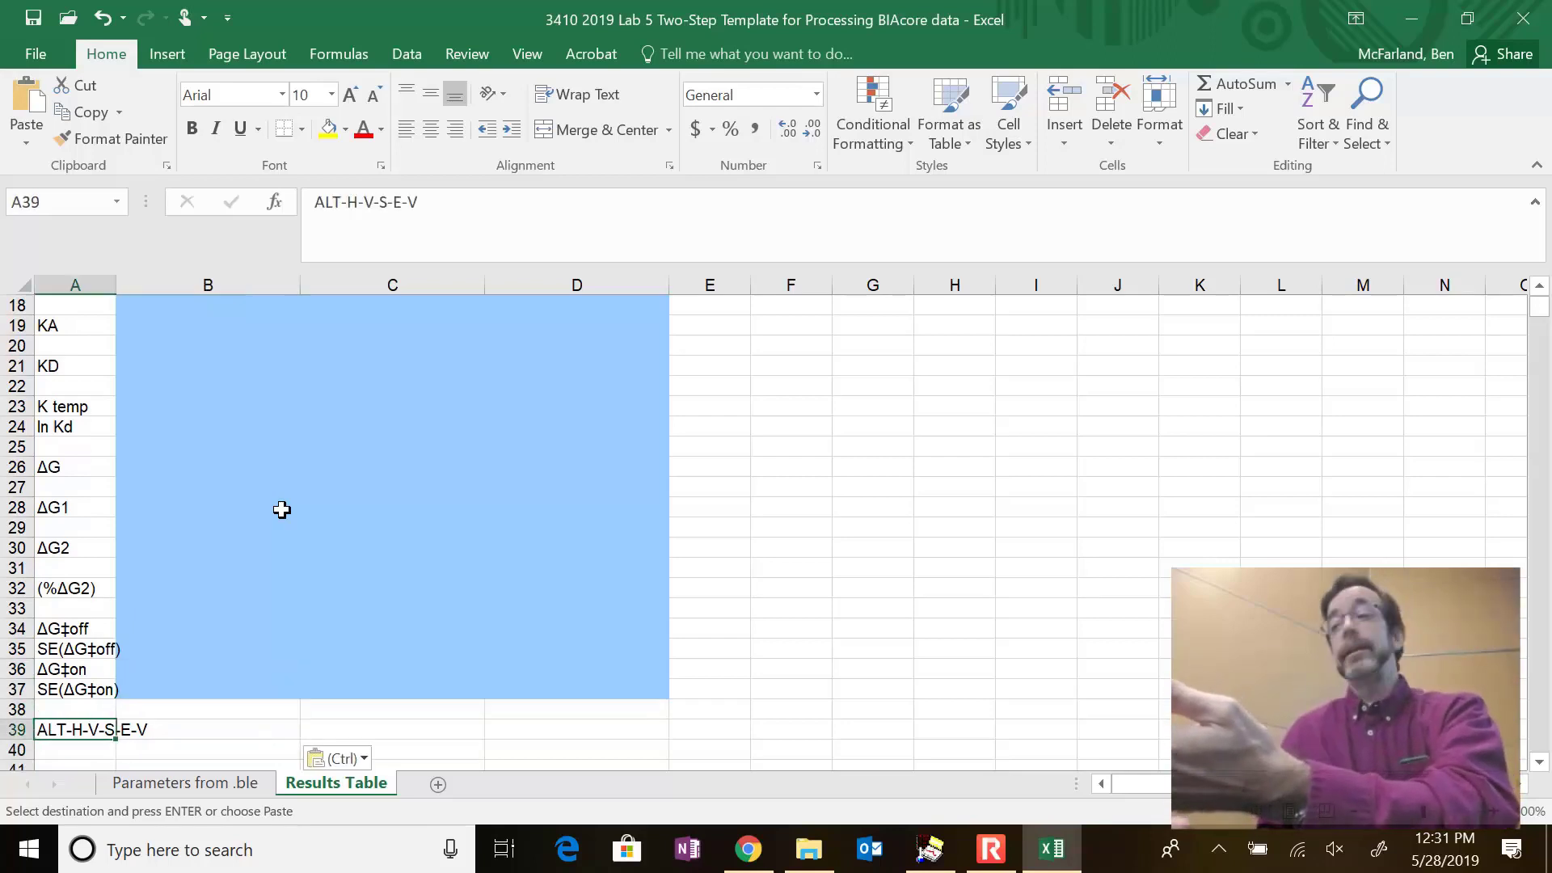
key(Up)
key(Up)
key(Up)
key(Up)
key(Up)
key(Up)
key(Up)
key(Up)
key(Up)
key(Up)
key(Up)
key(Up)
key(Up)
key(Up)
key(Up)
key(Up)
key(Up)
key(Up)
key(Up)
key(Up)
key(Up)
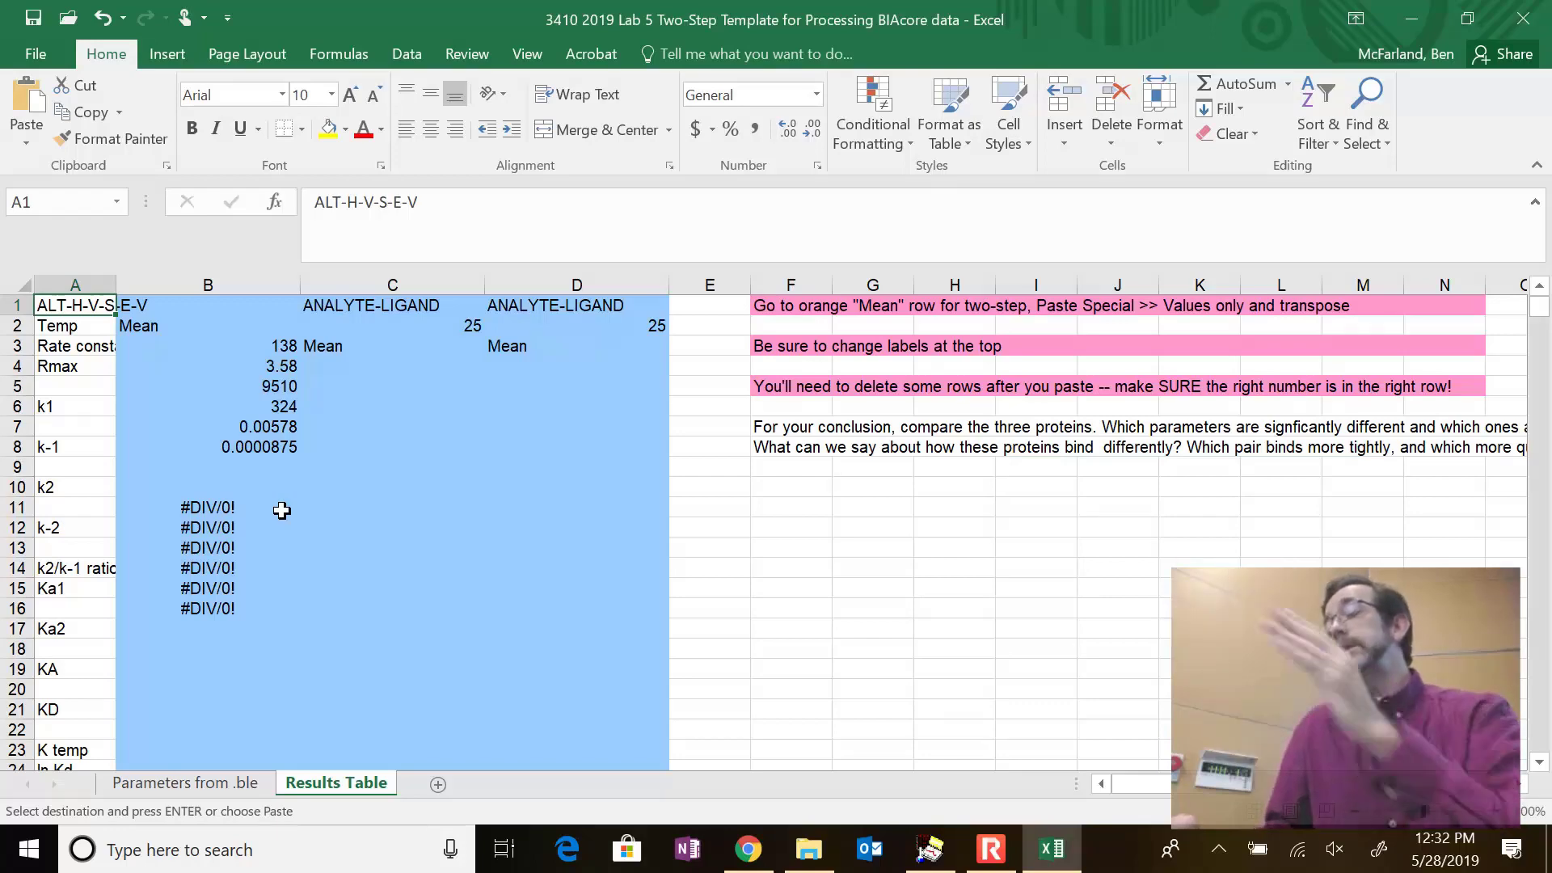
Switch to BIAevaluation and refit the curves with the Two state reaction (conformation change) model, extending the dissociation data selection to about -77 s
click(228, 785)
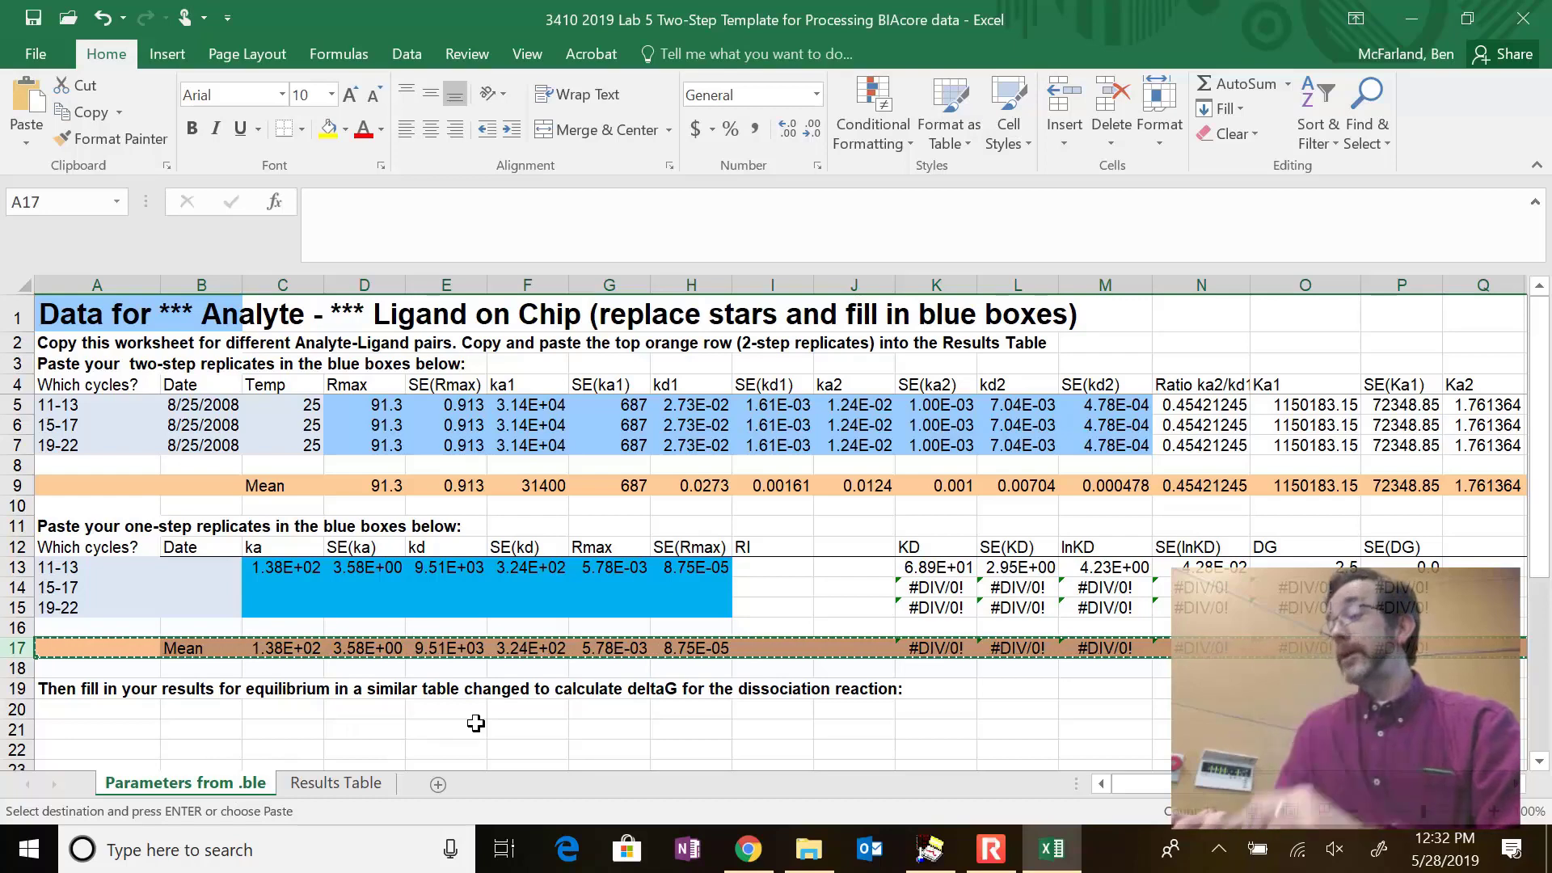
click(930, 849)
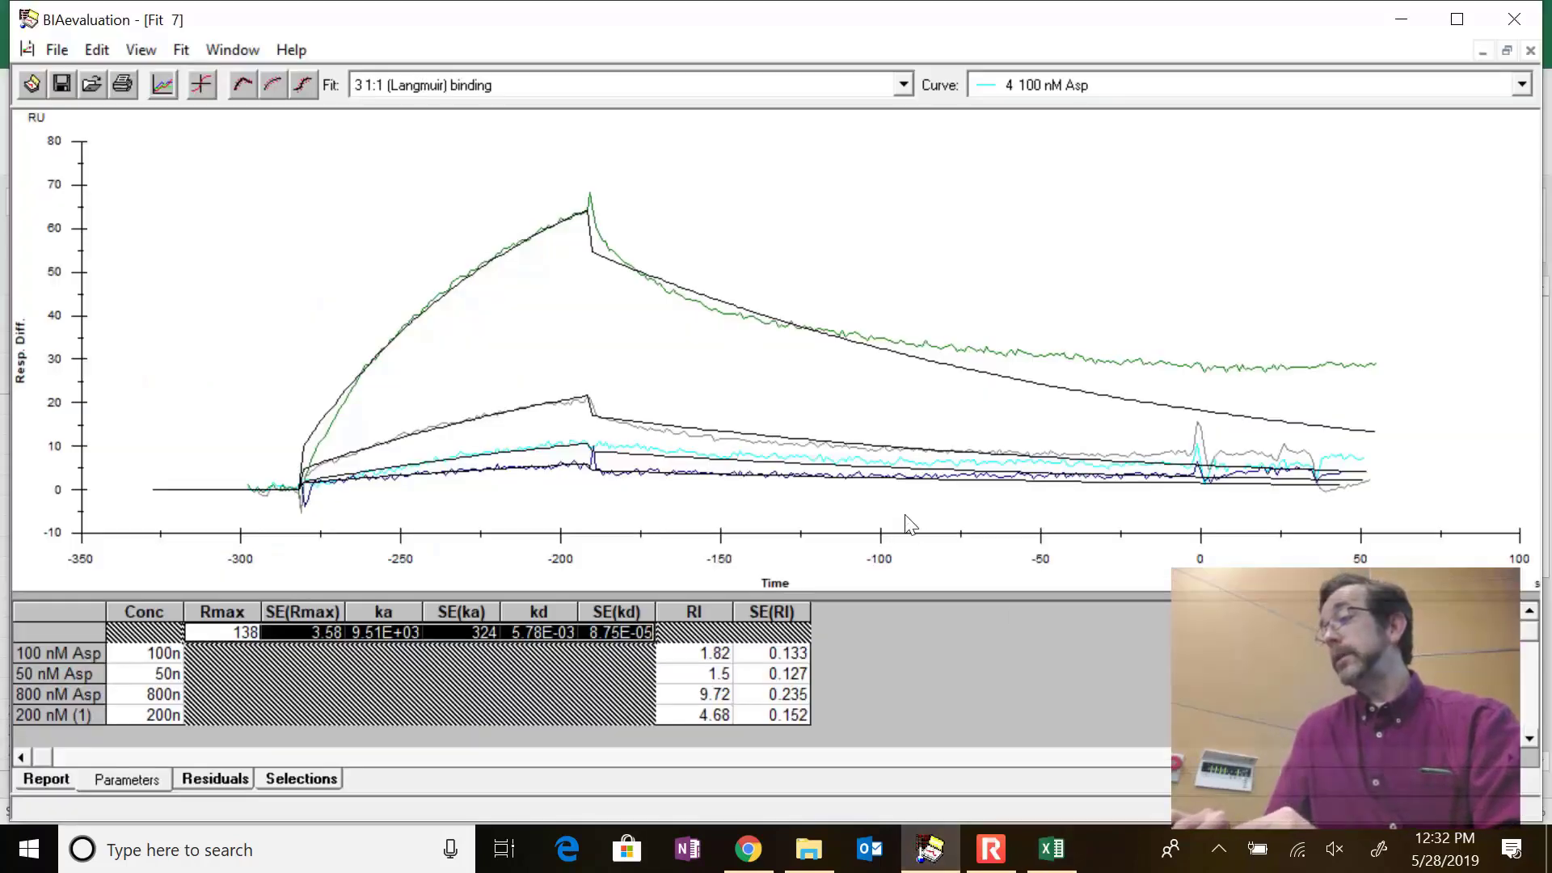
click(246, 91)
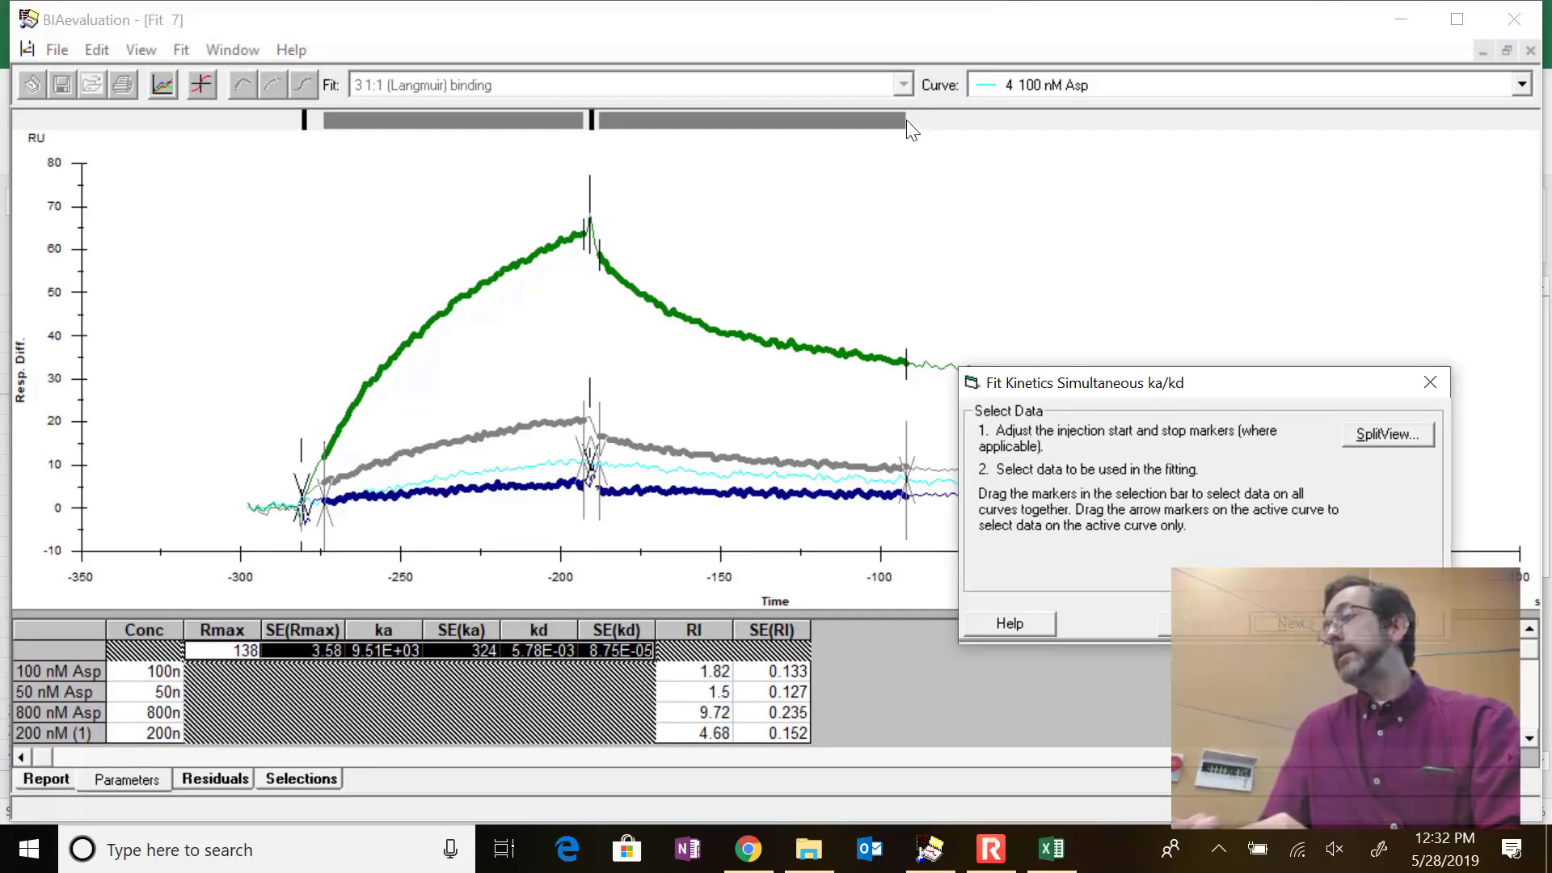
drag(904, 119, 955, 121)
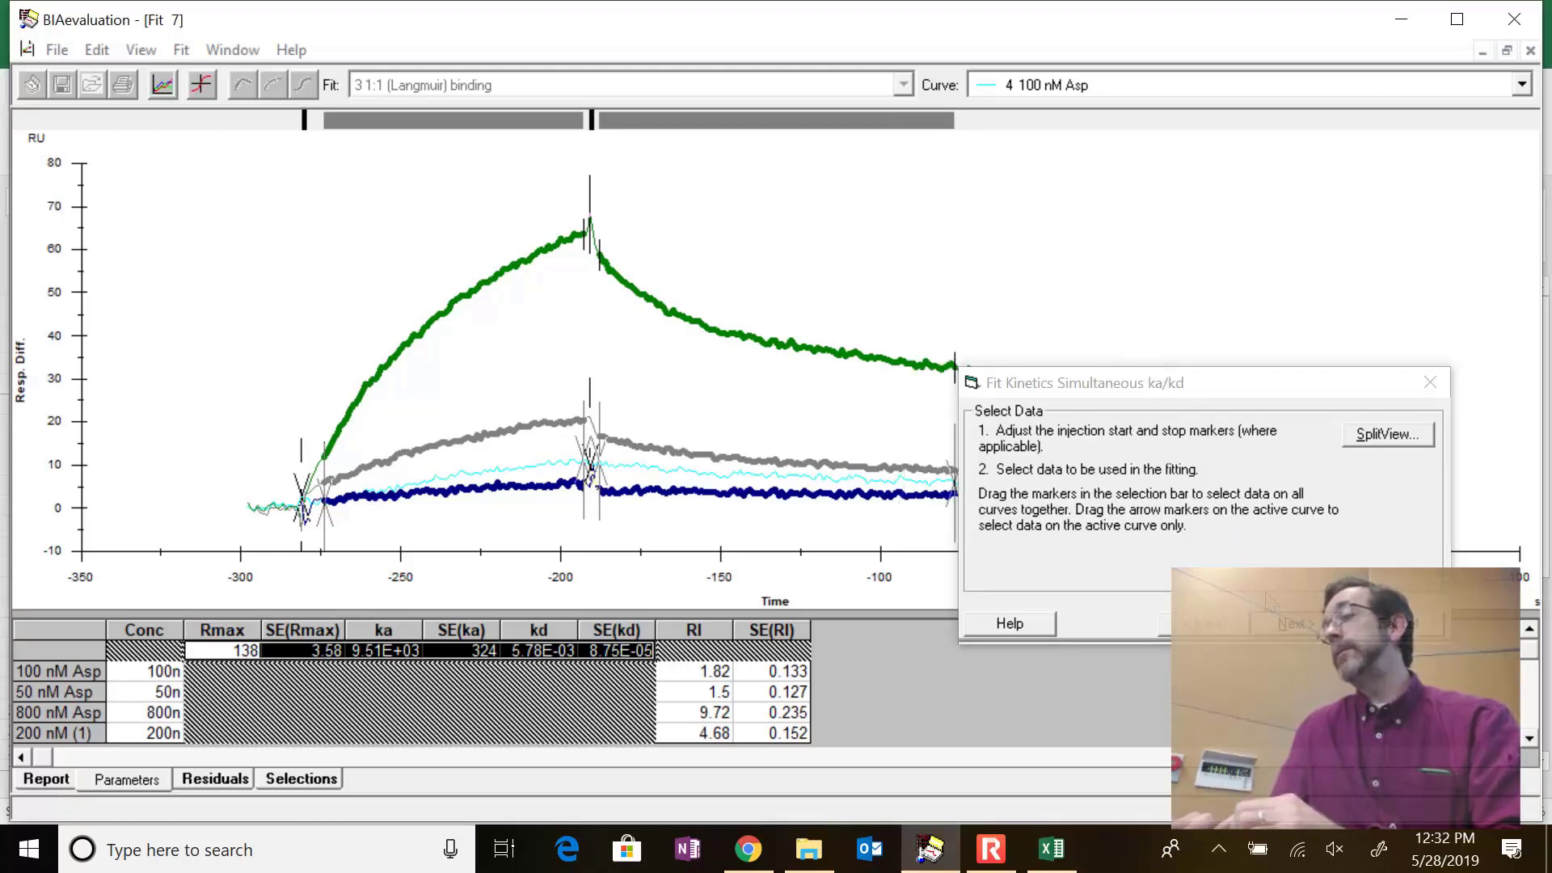
click(1290, 624)
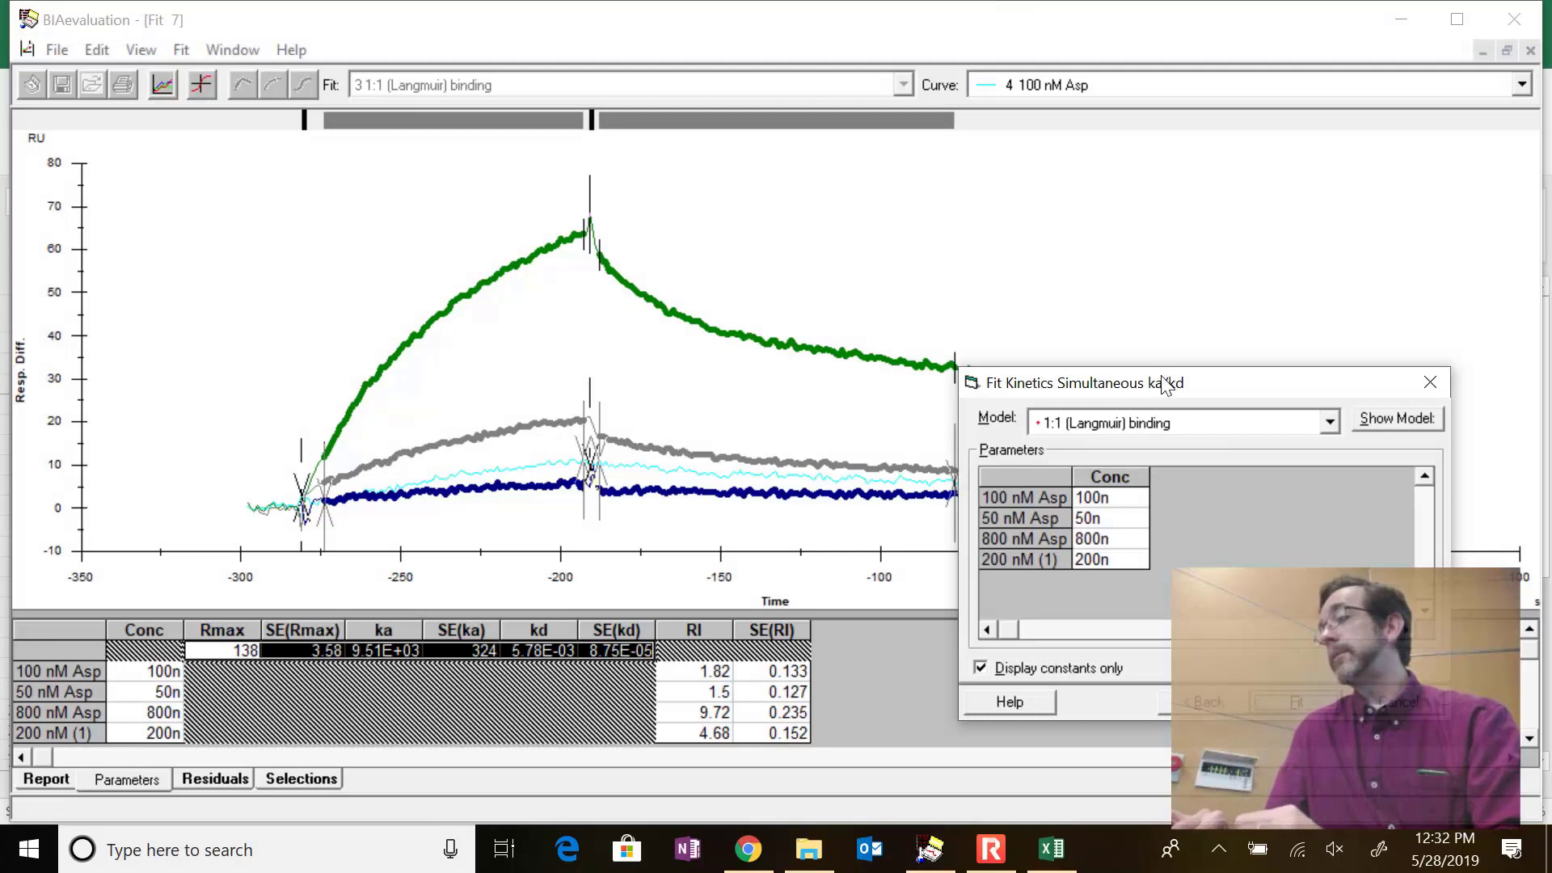
click(1172, 421)
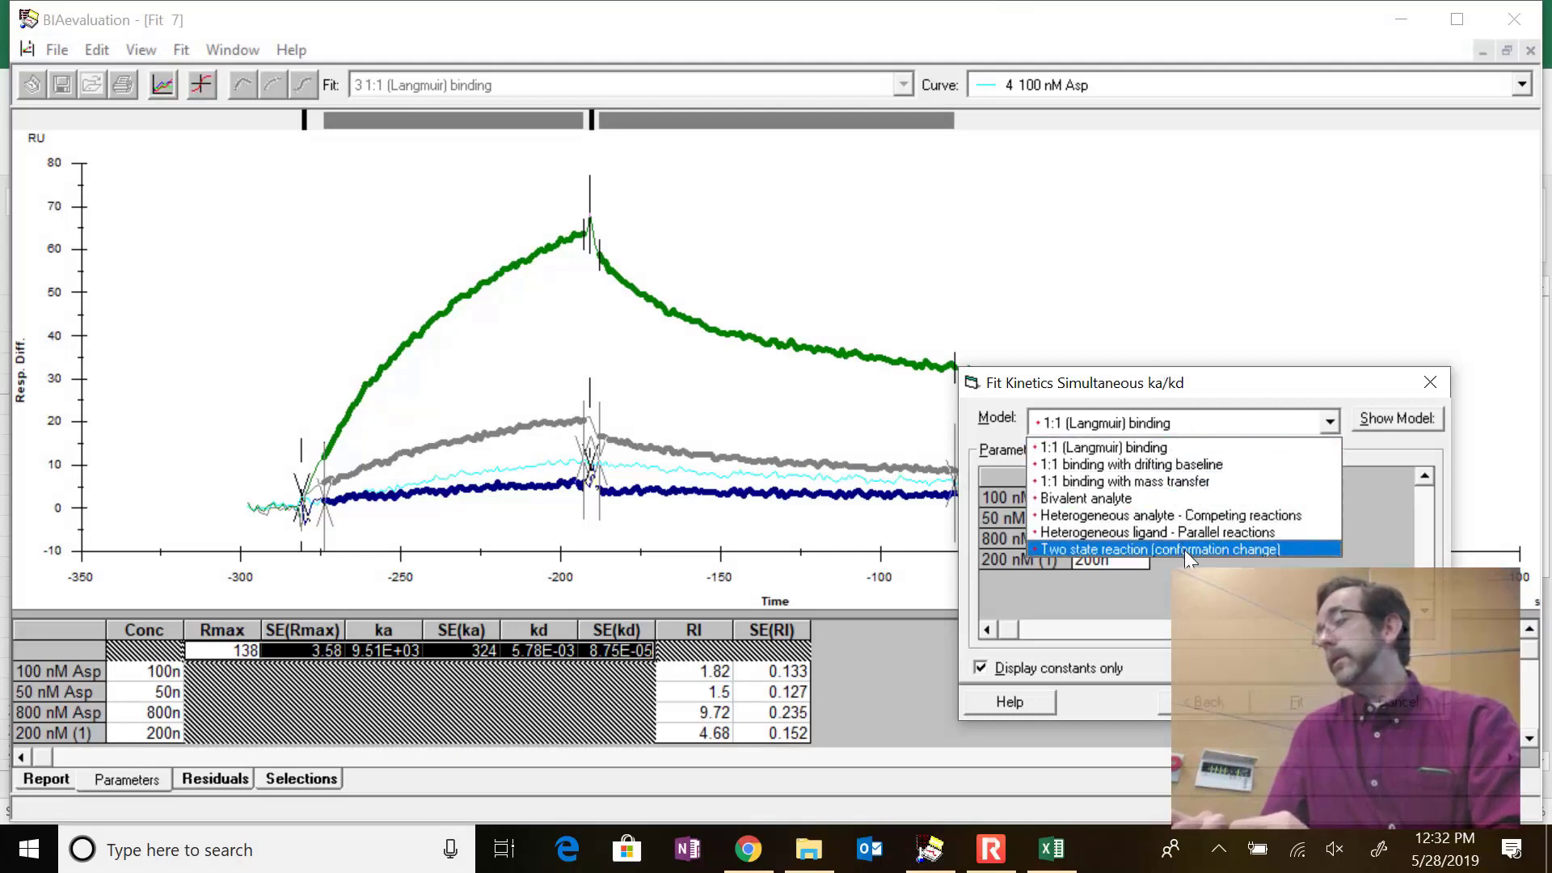
click(1186, 550)
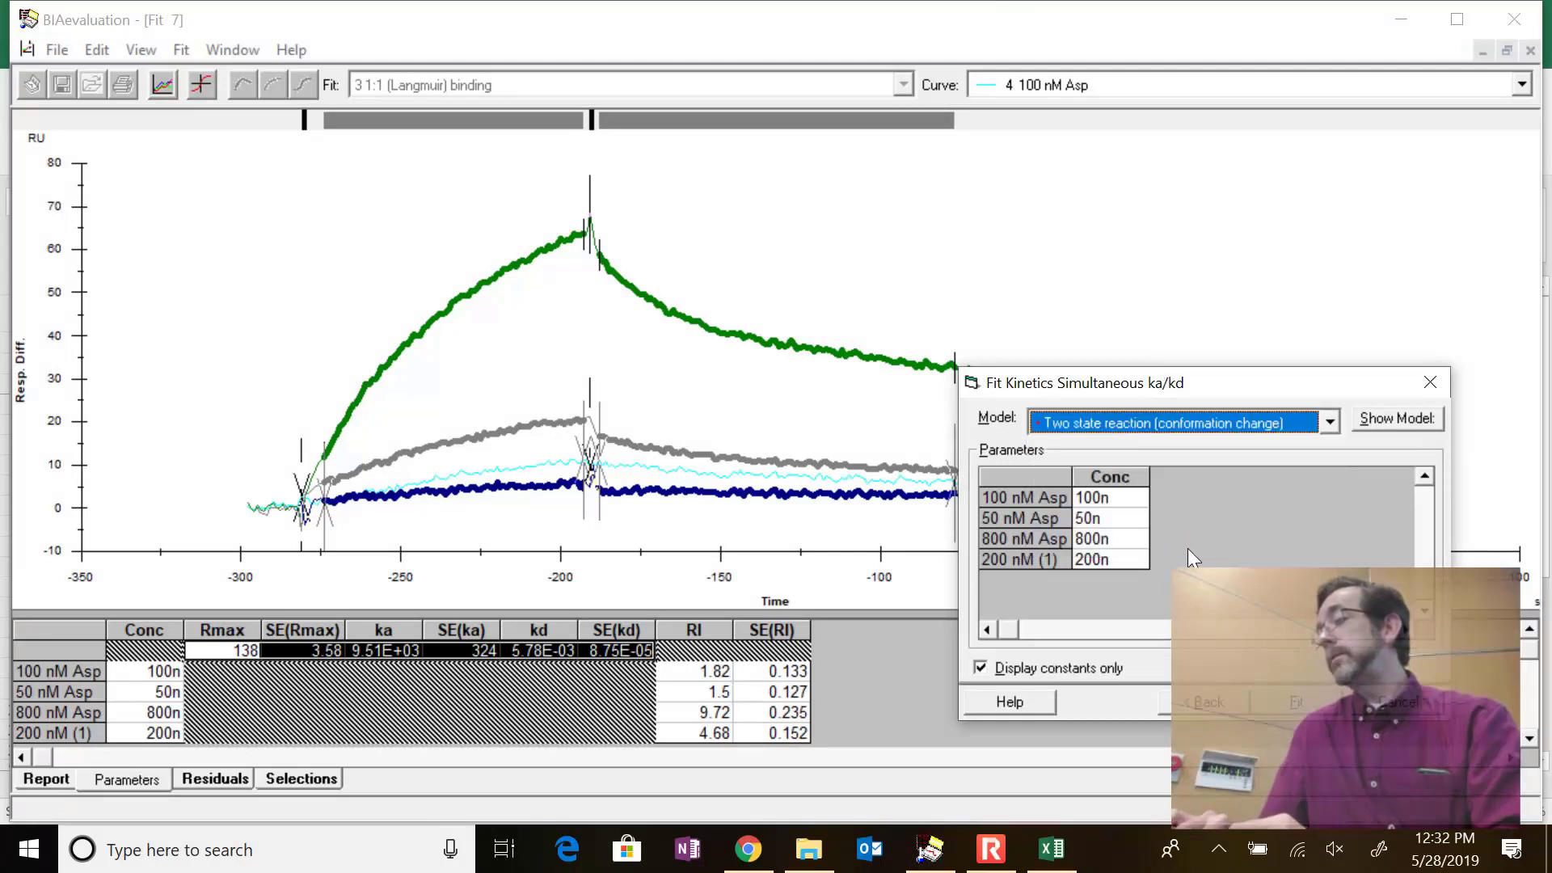
click(1292, 701)
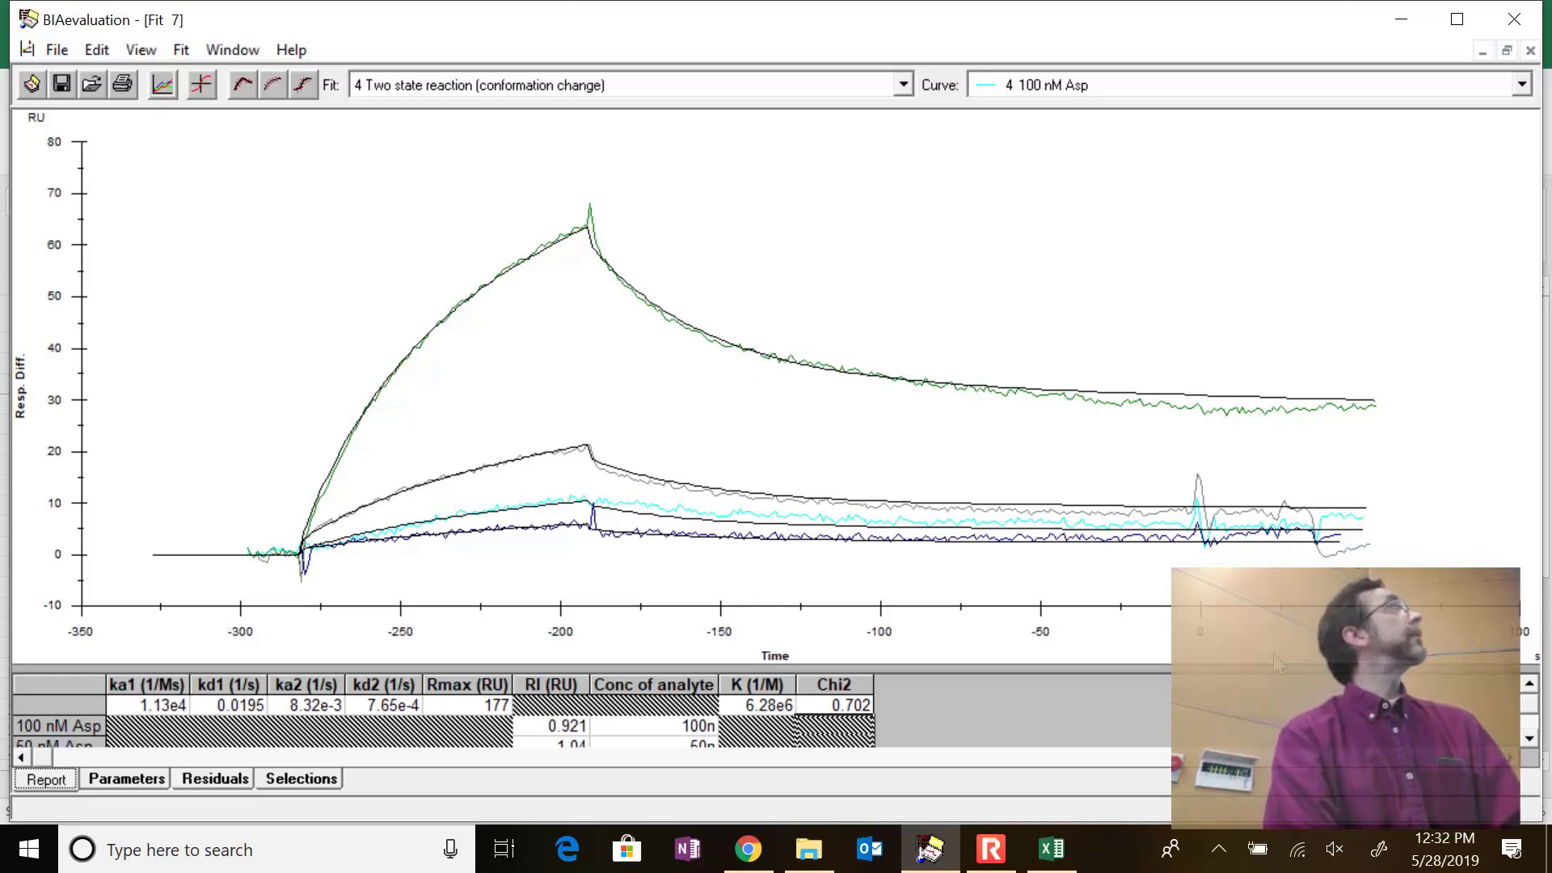
Review the two-state fit's report and enlarge the results table area to show the rows for all four curves
click(1530, 739)
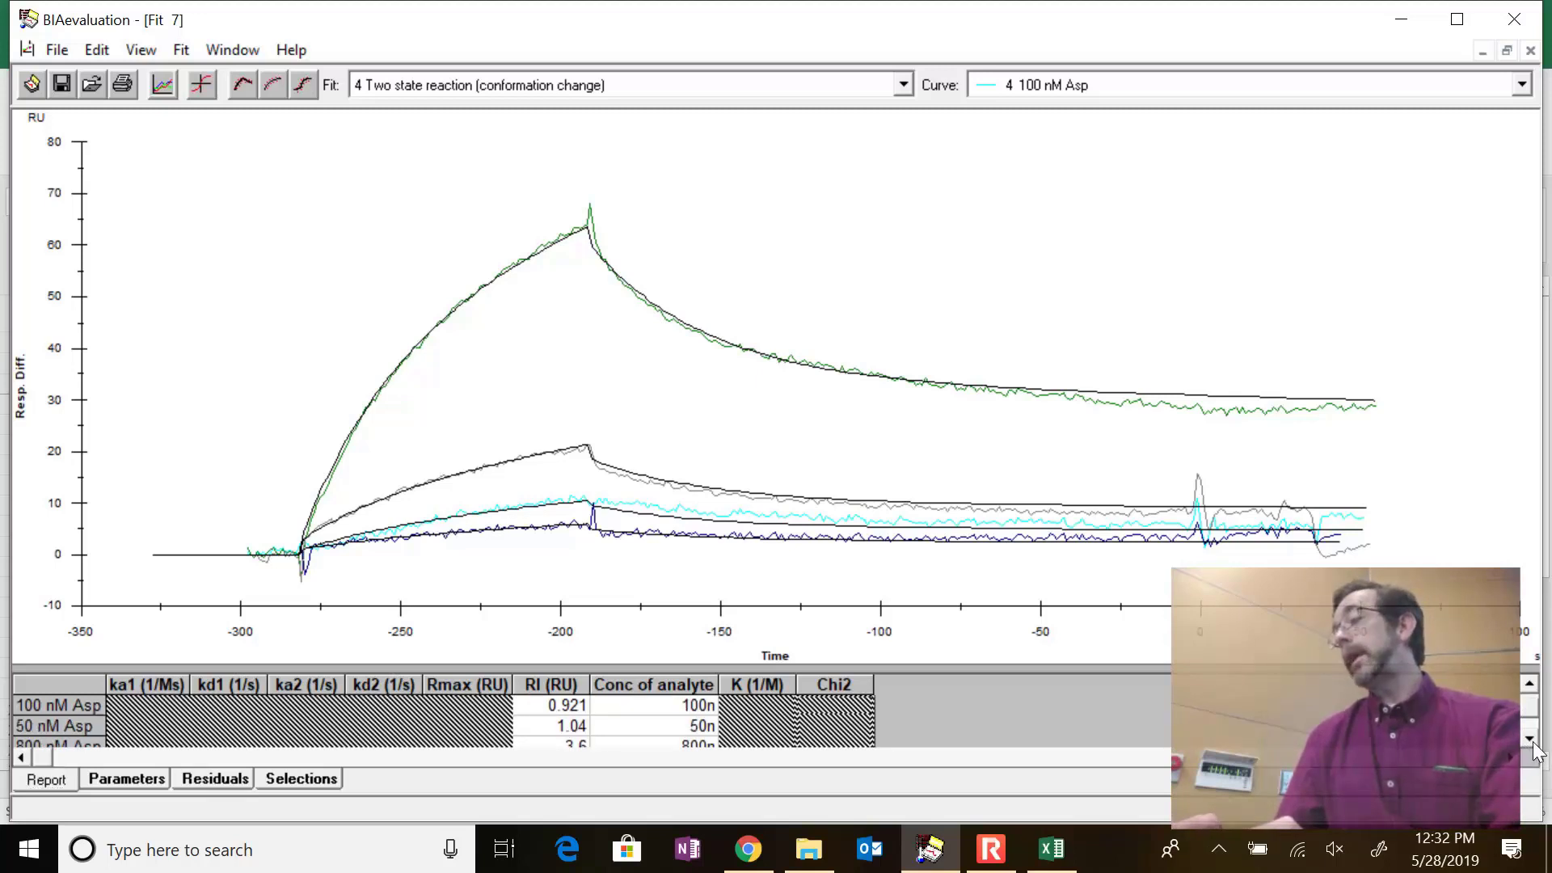
click(1528, 686)
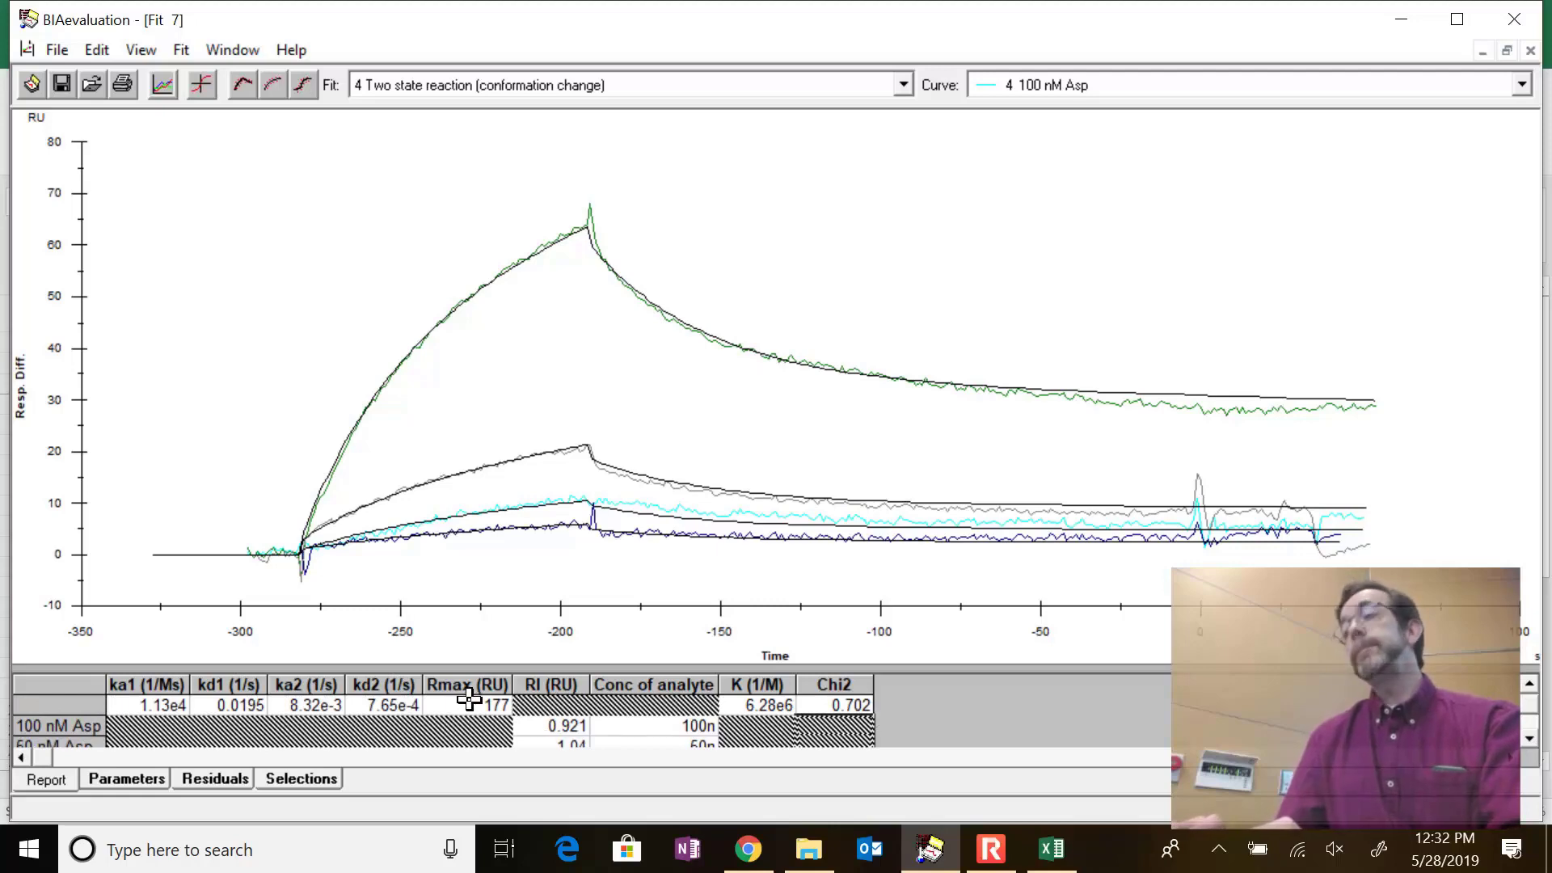
drag(774, 668, 796, 505)
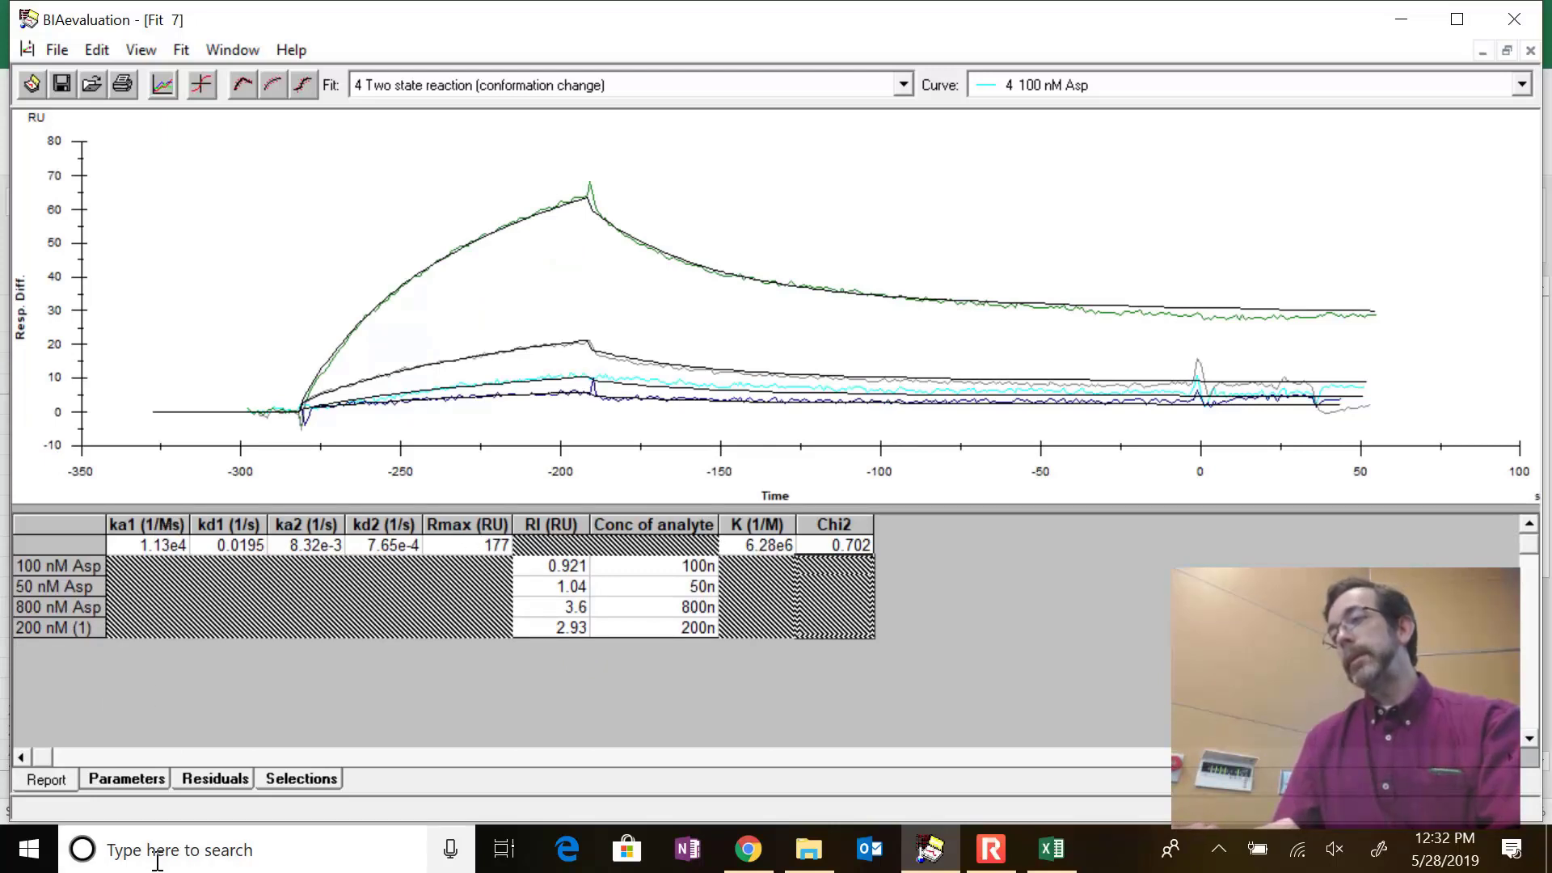
Copy the two-state fit parameters from Rmax through SE(kd2), switch to Excel and paste them into the first two-step replicate row from D5
click(127, 779)
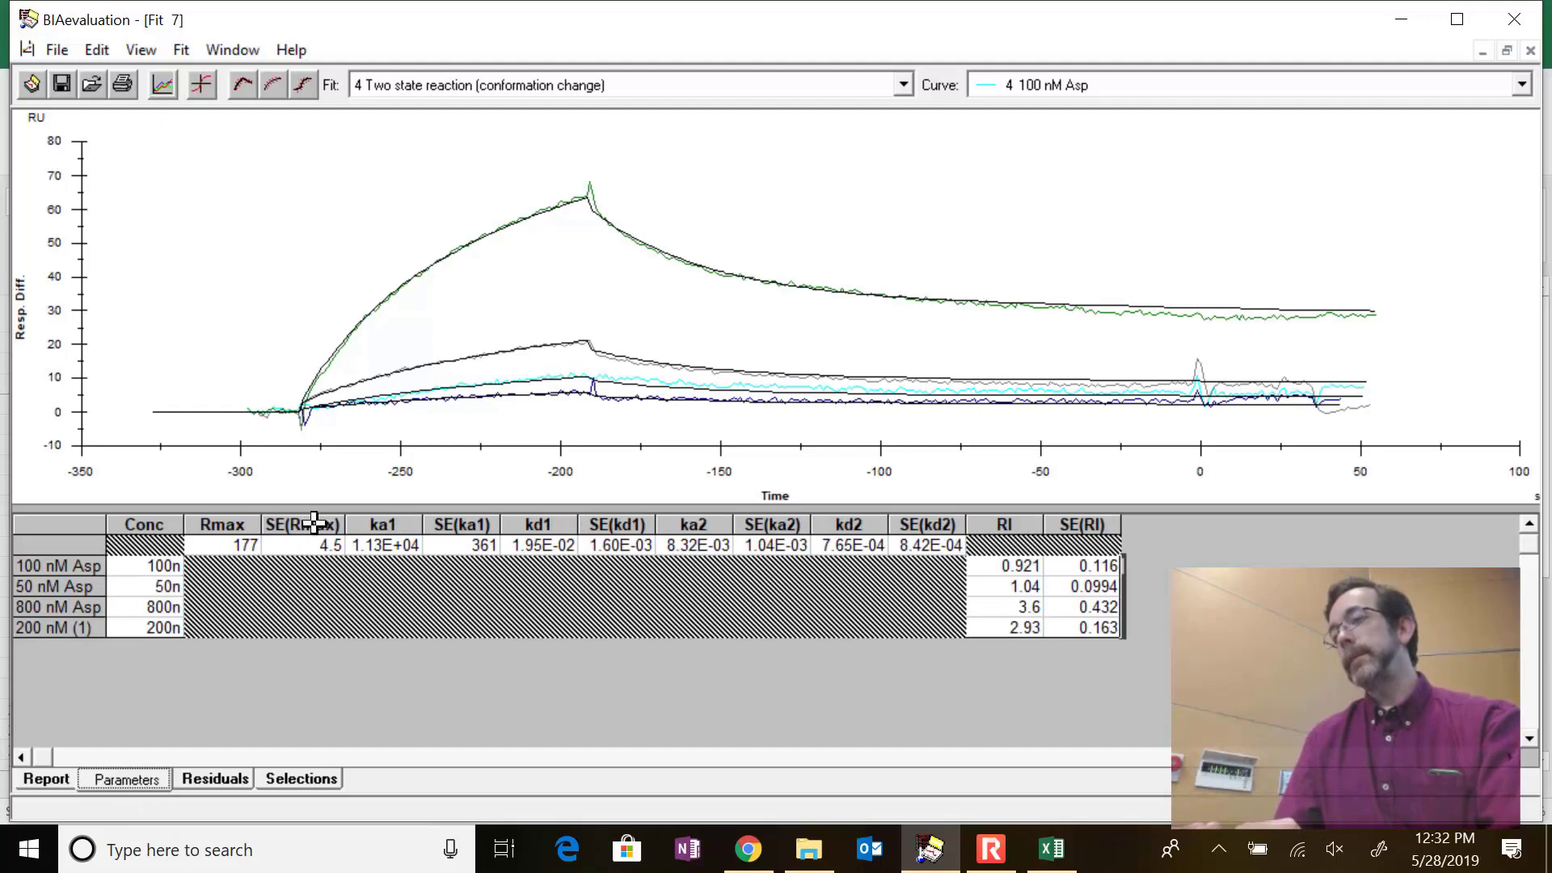
drag(240, 542, 914, 548)
key(ctrl+c)
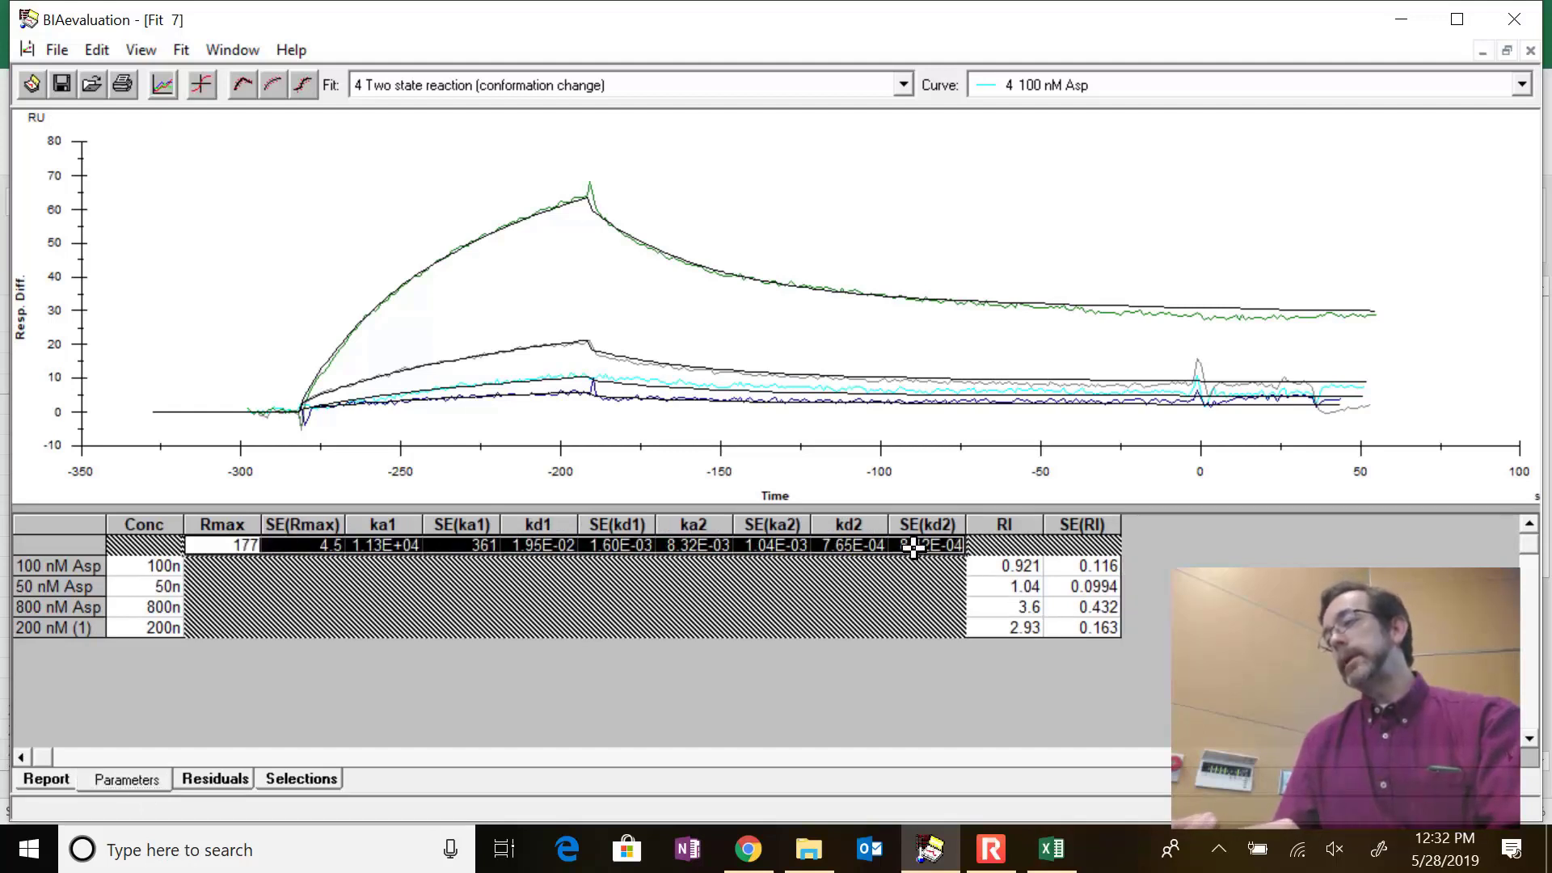
key(alt+Tab)
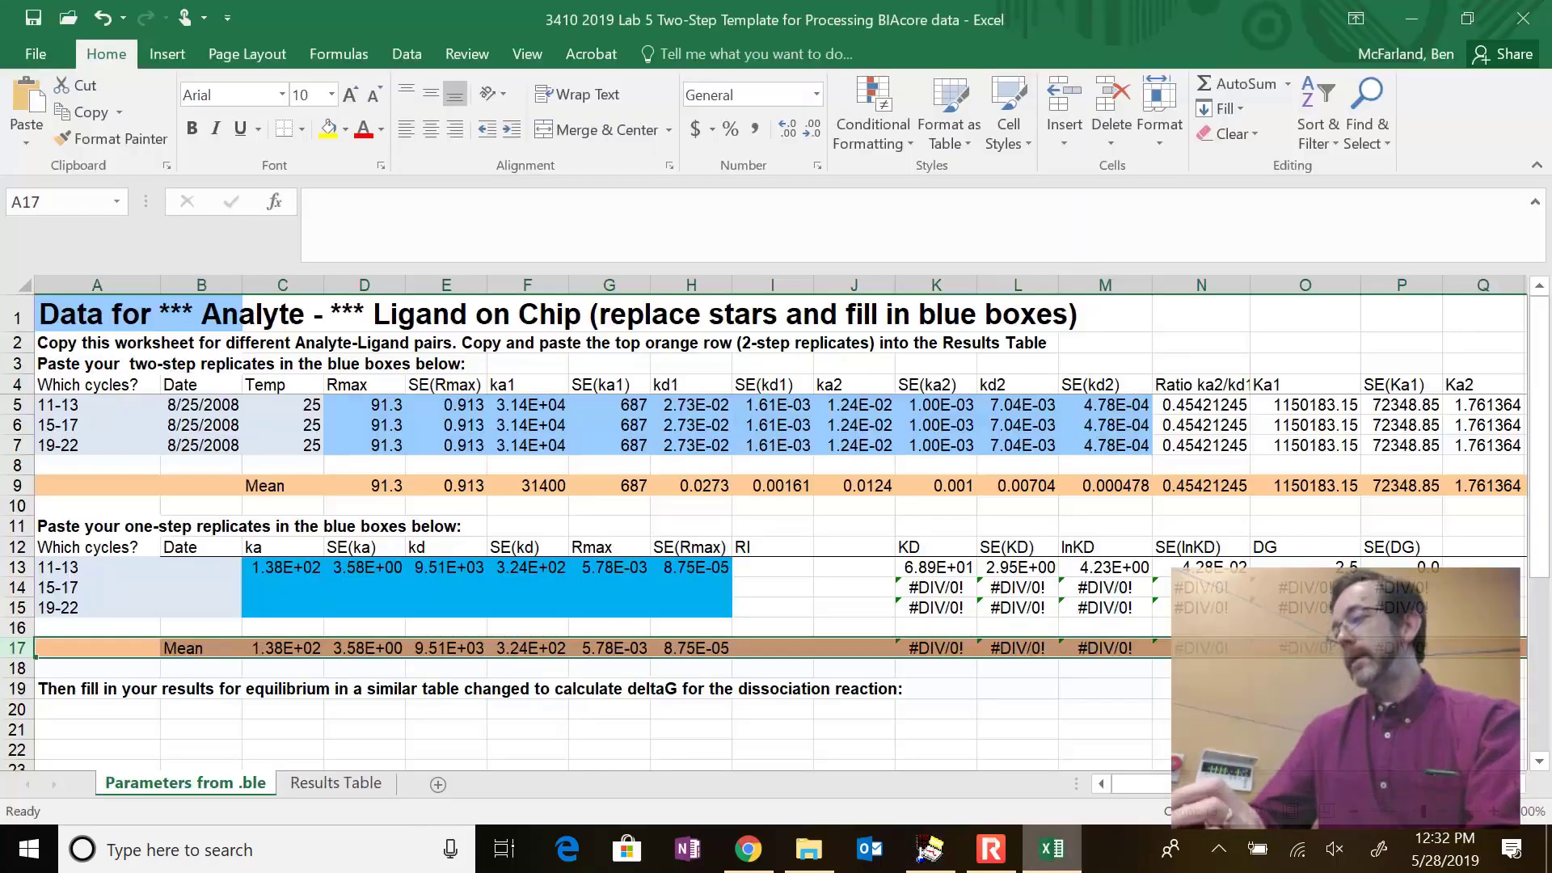
click(364, 403)
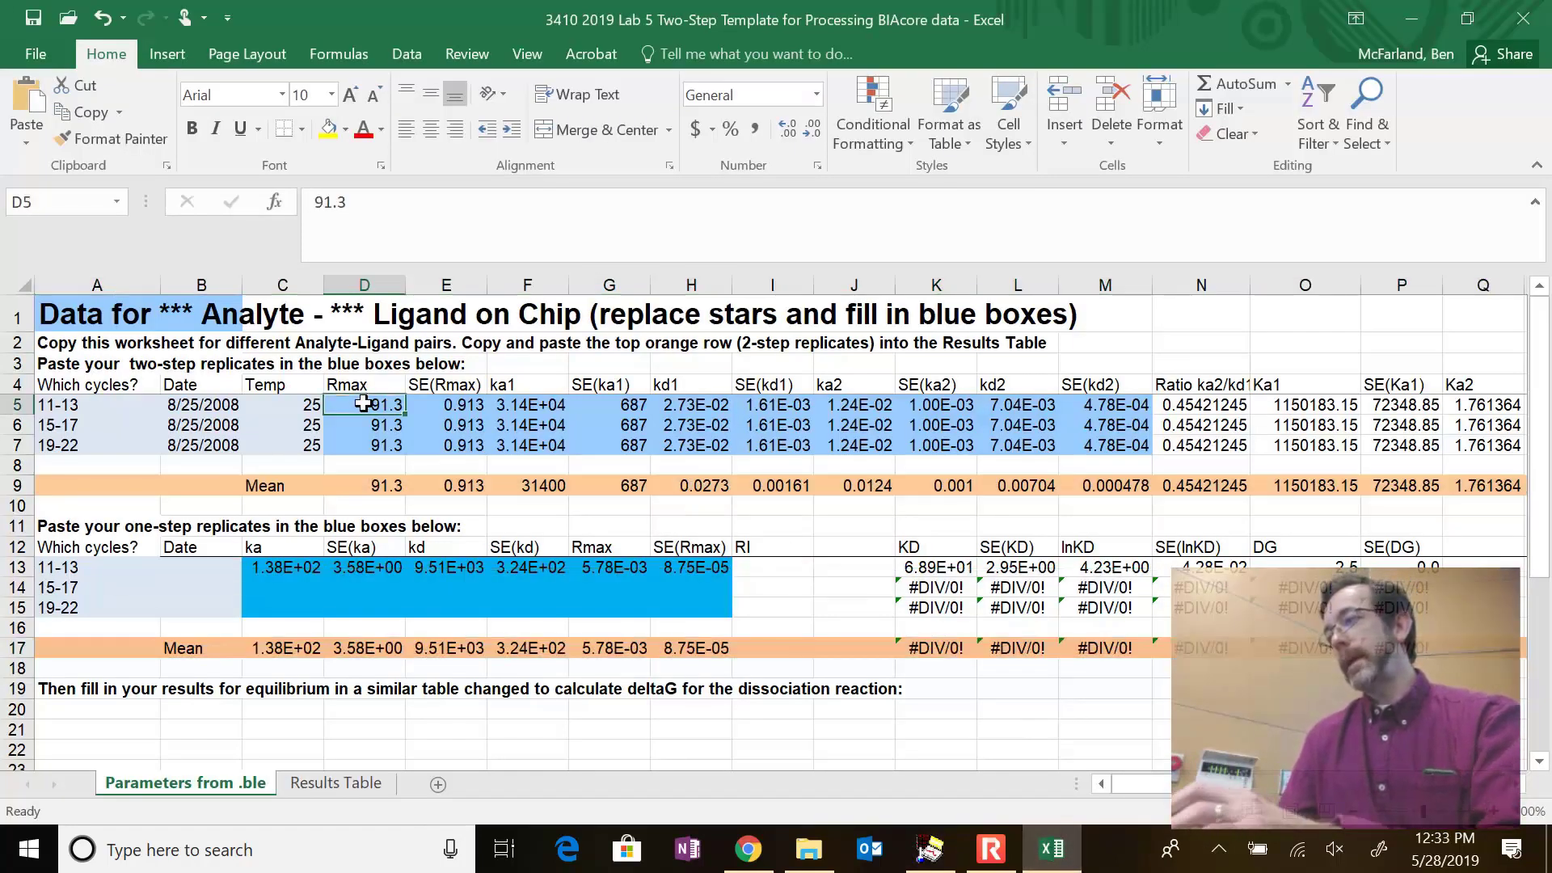
key(ctrl+v)
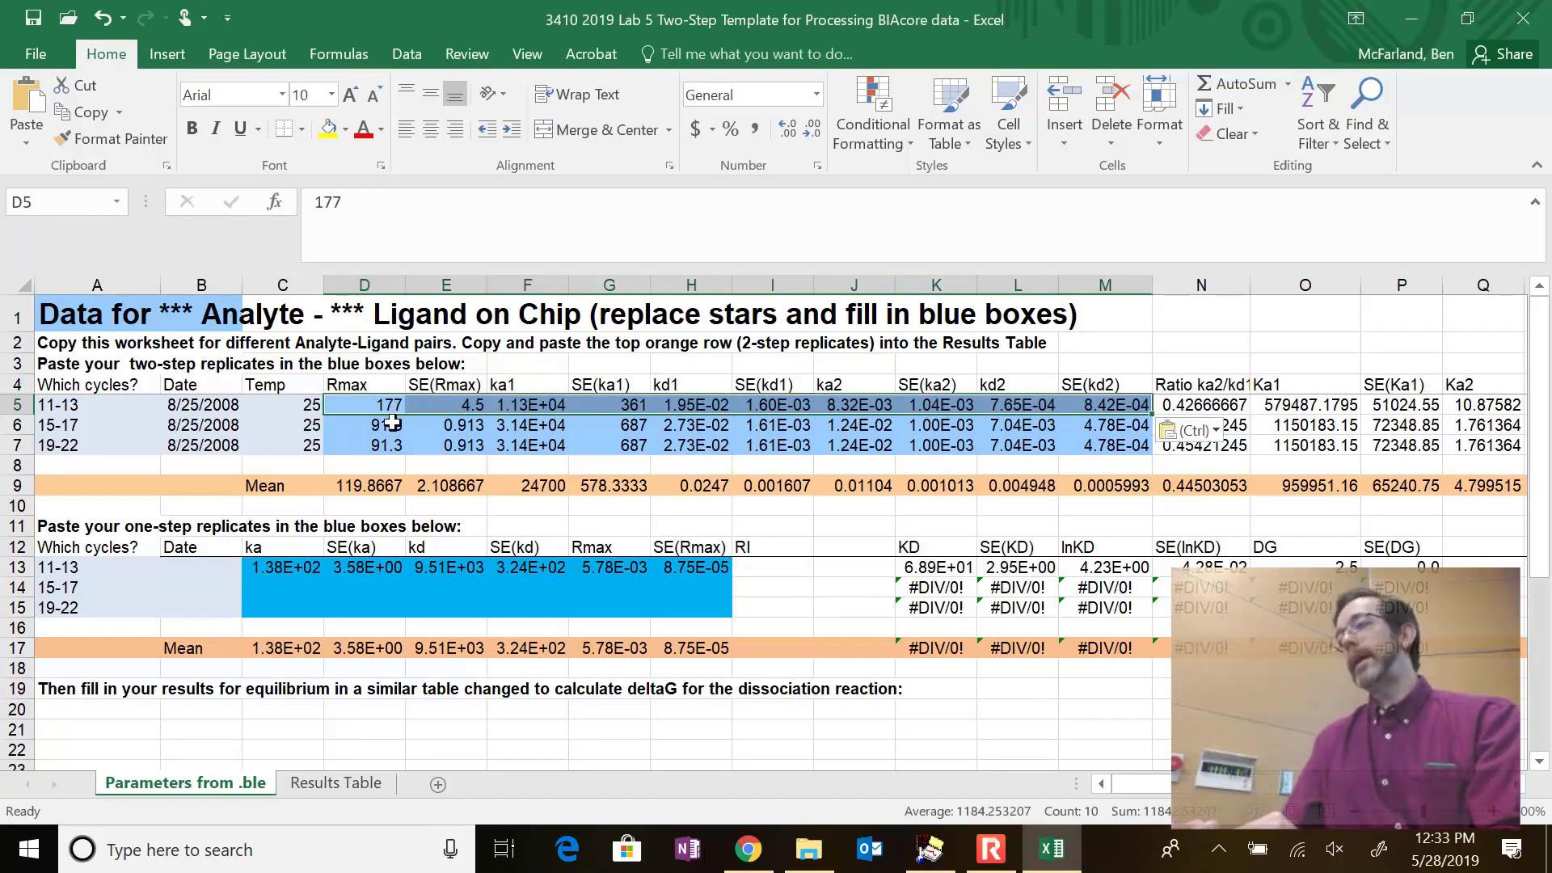
Examine the other two-step replicate rows, the calculated columns through SE(ΔG‡on) and the ΔG‡off formula in AH5
drag(372, 425, 1125, 441)
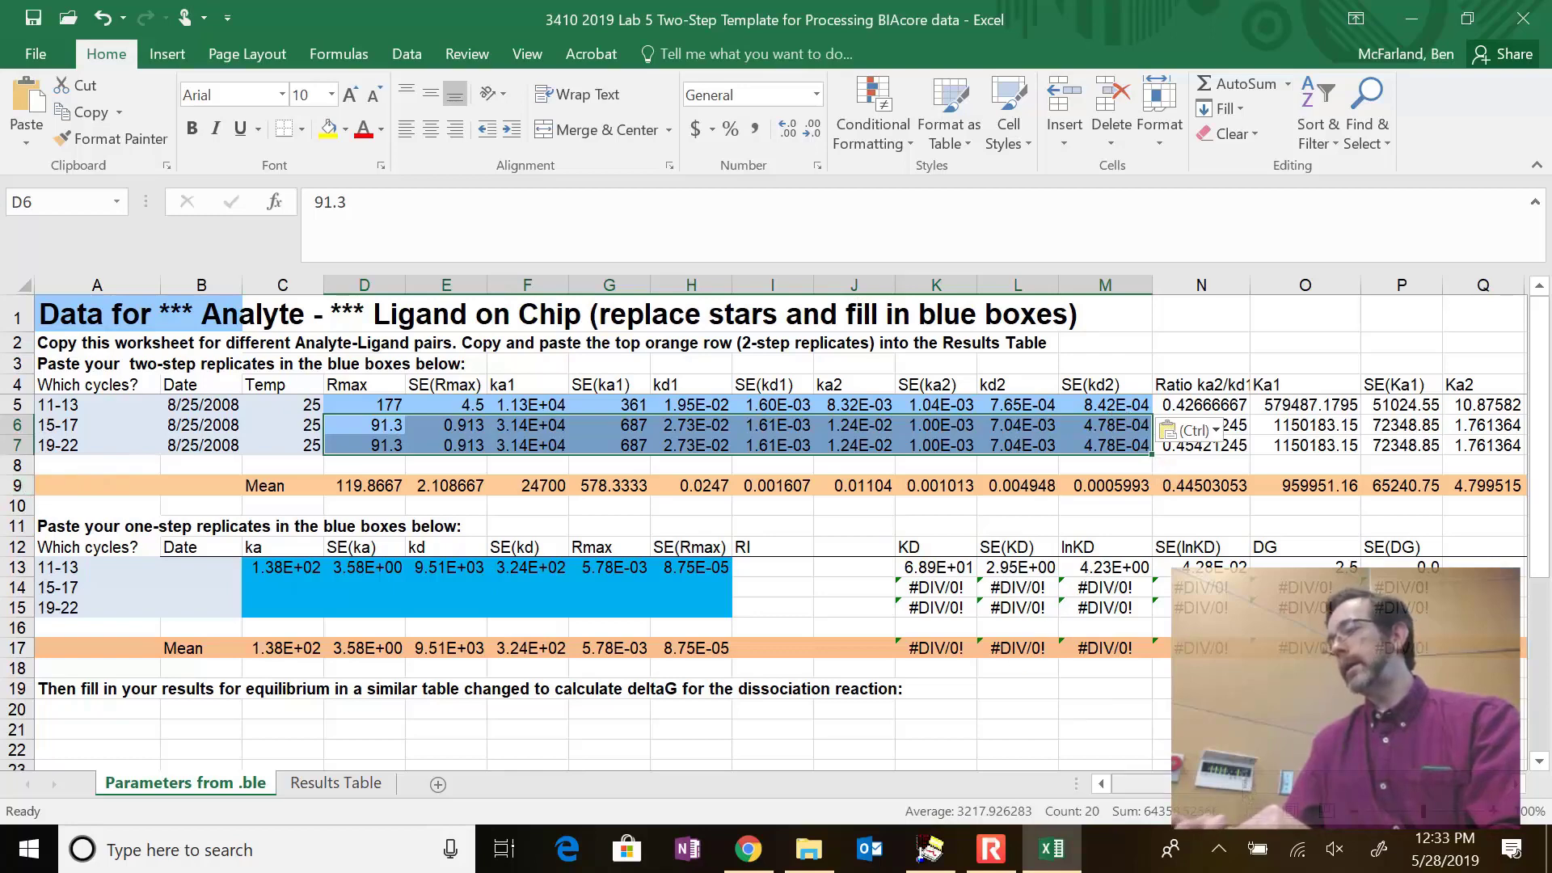
drag(1140, 783, 1449, 779)
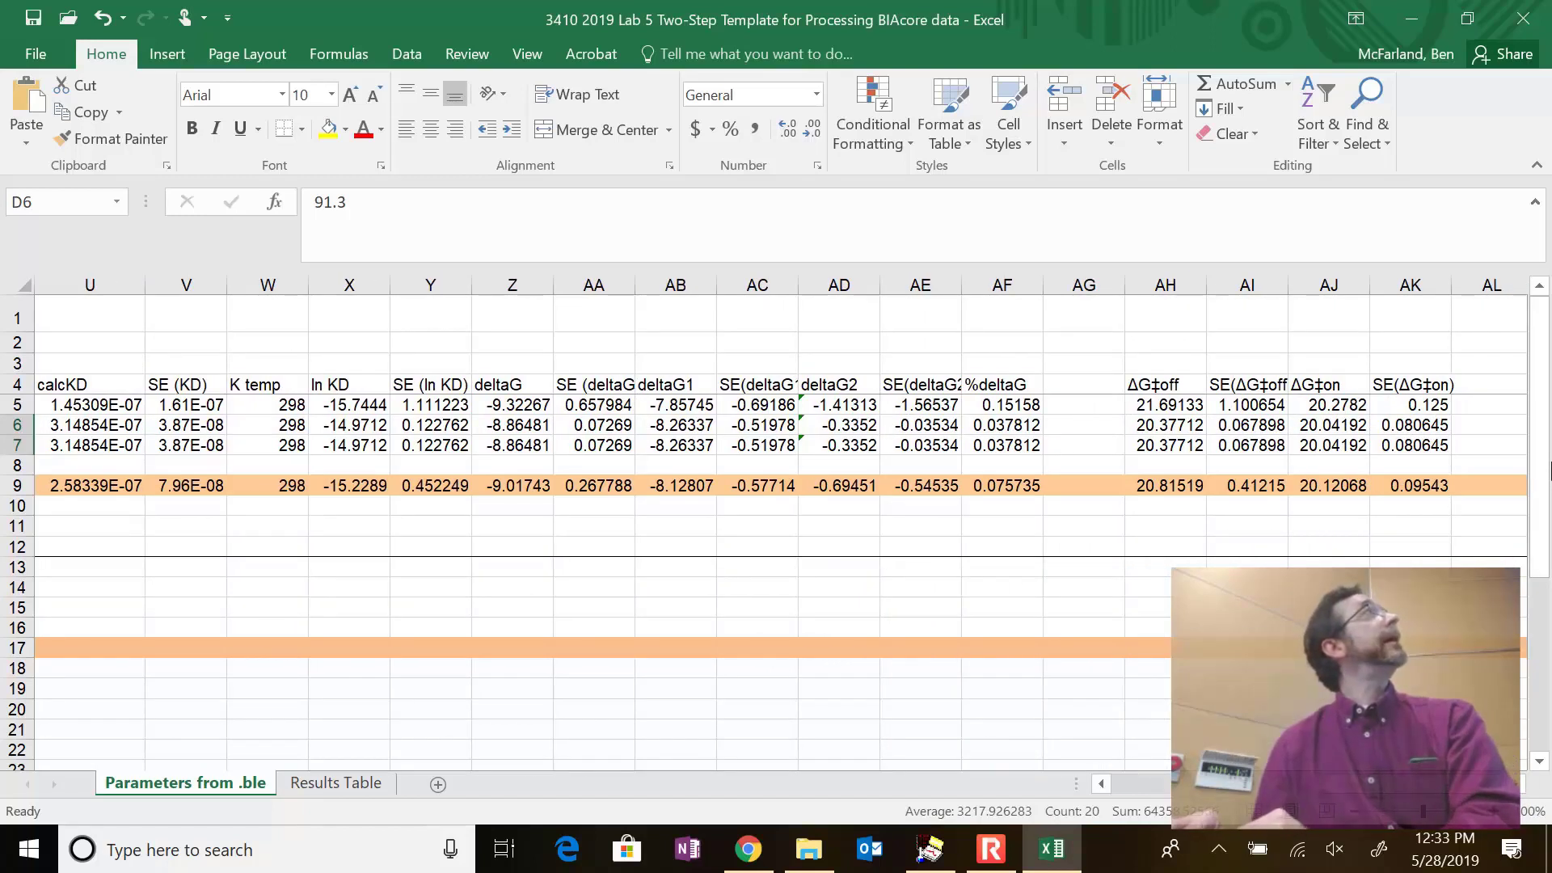
click(1185, 403)
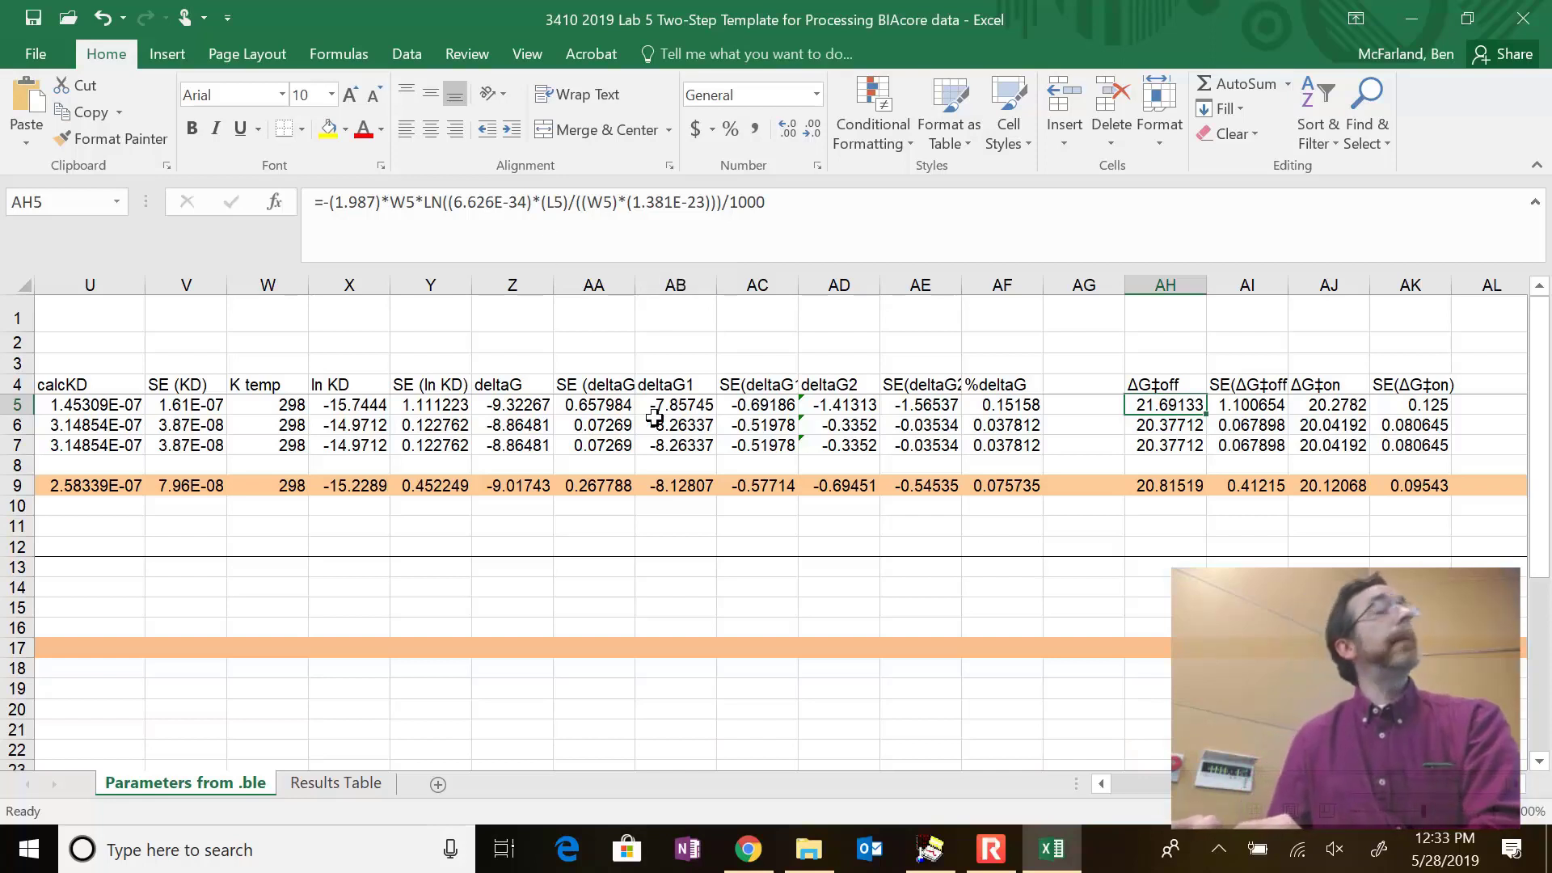
Copy the two-step Mean row 9 and paste it into the Results Table from B1 using Paste Special with Values and Transpose
click(15, 485)
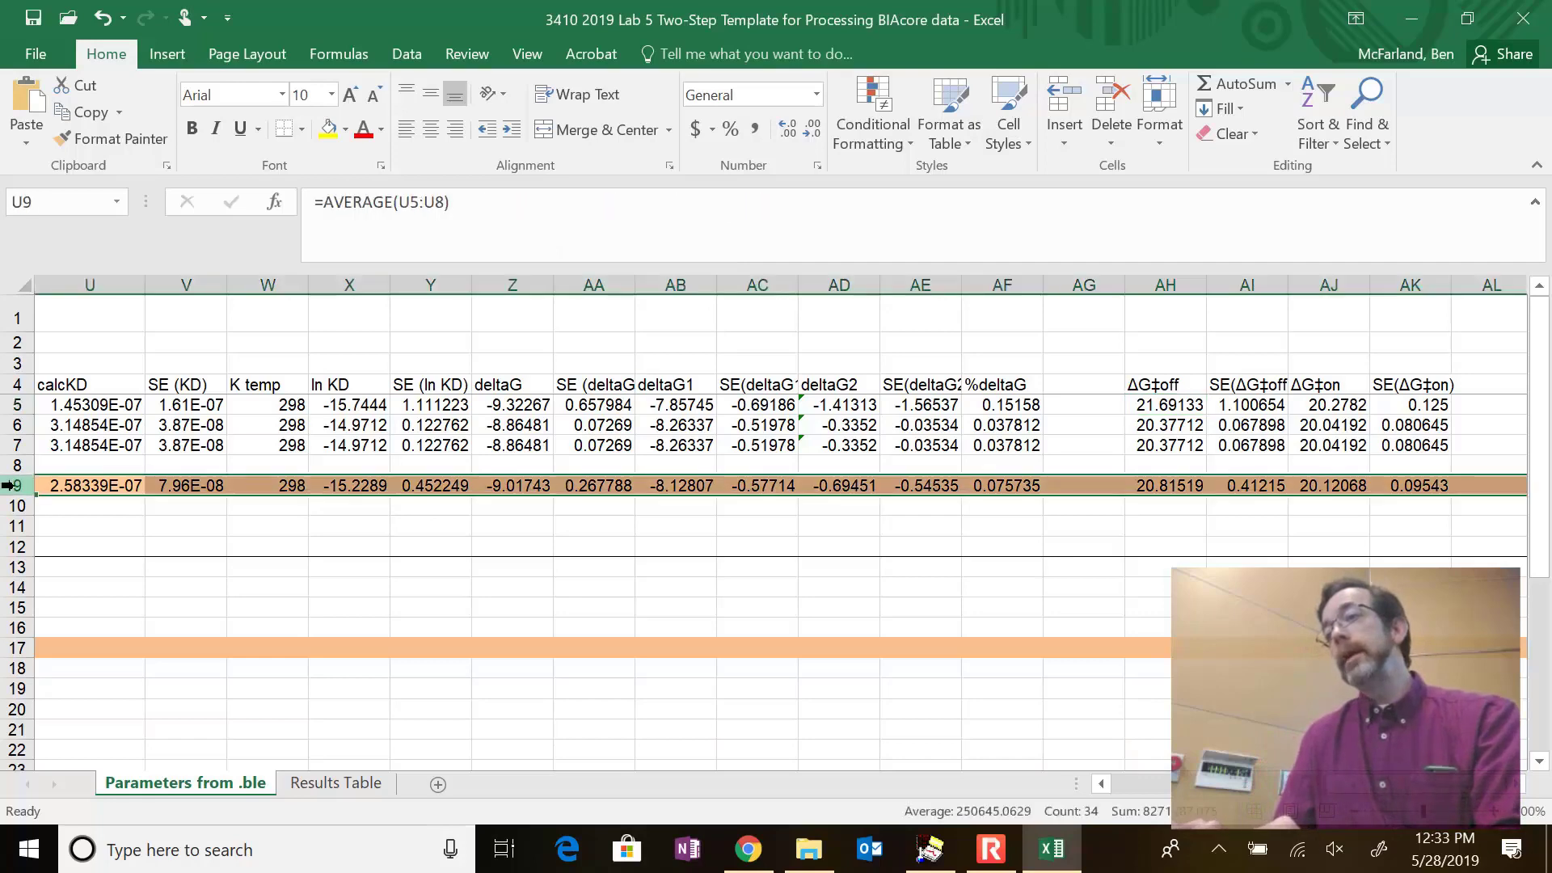
key(ctrl+c)
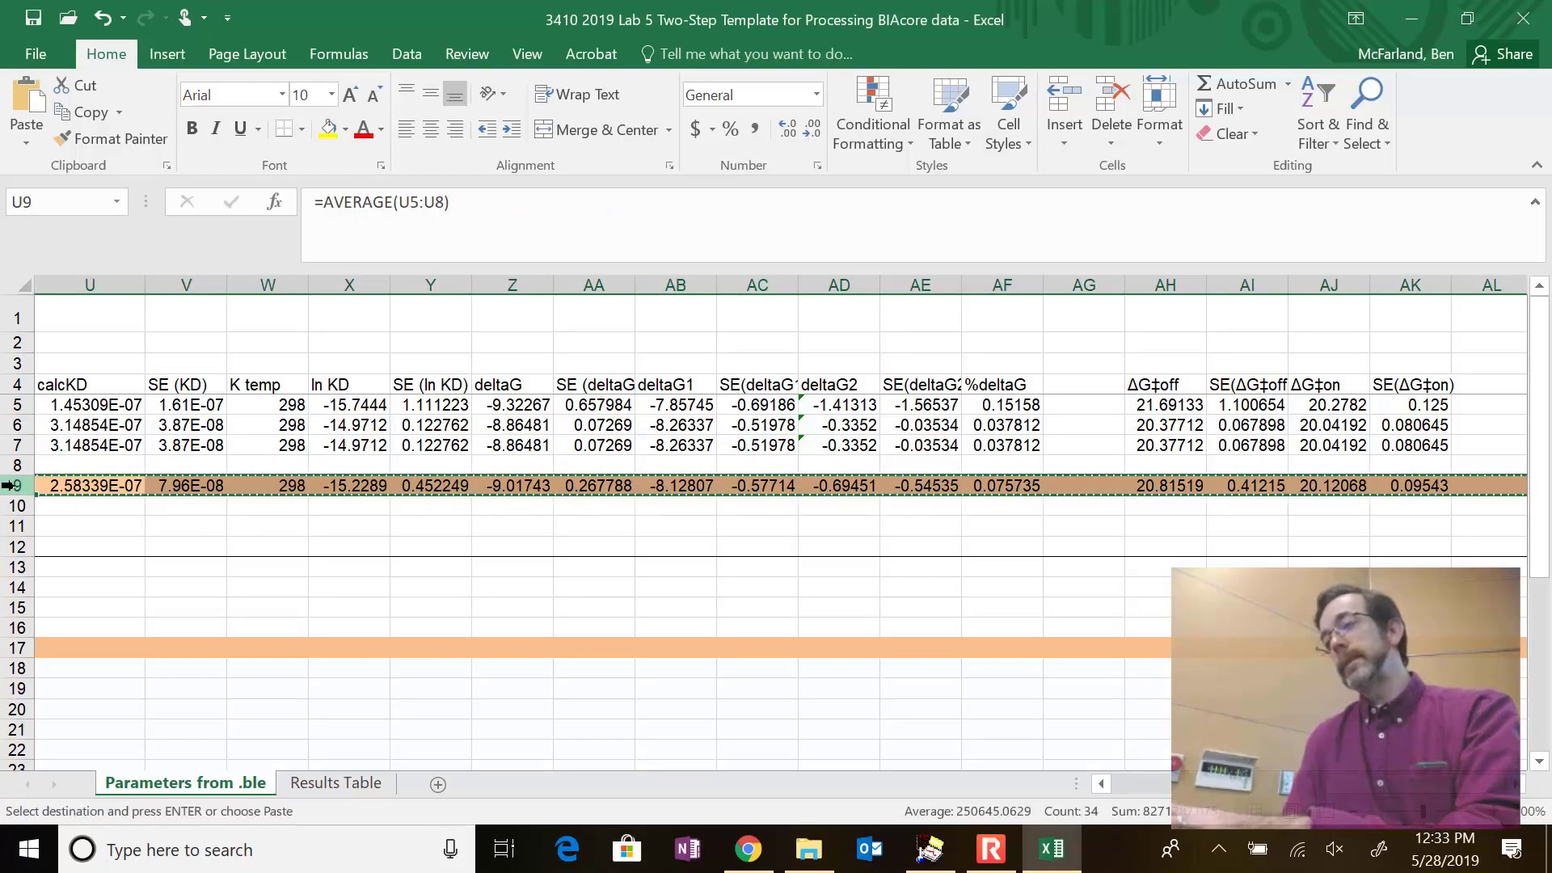
key(ctrl+Page_Down)
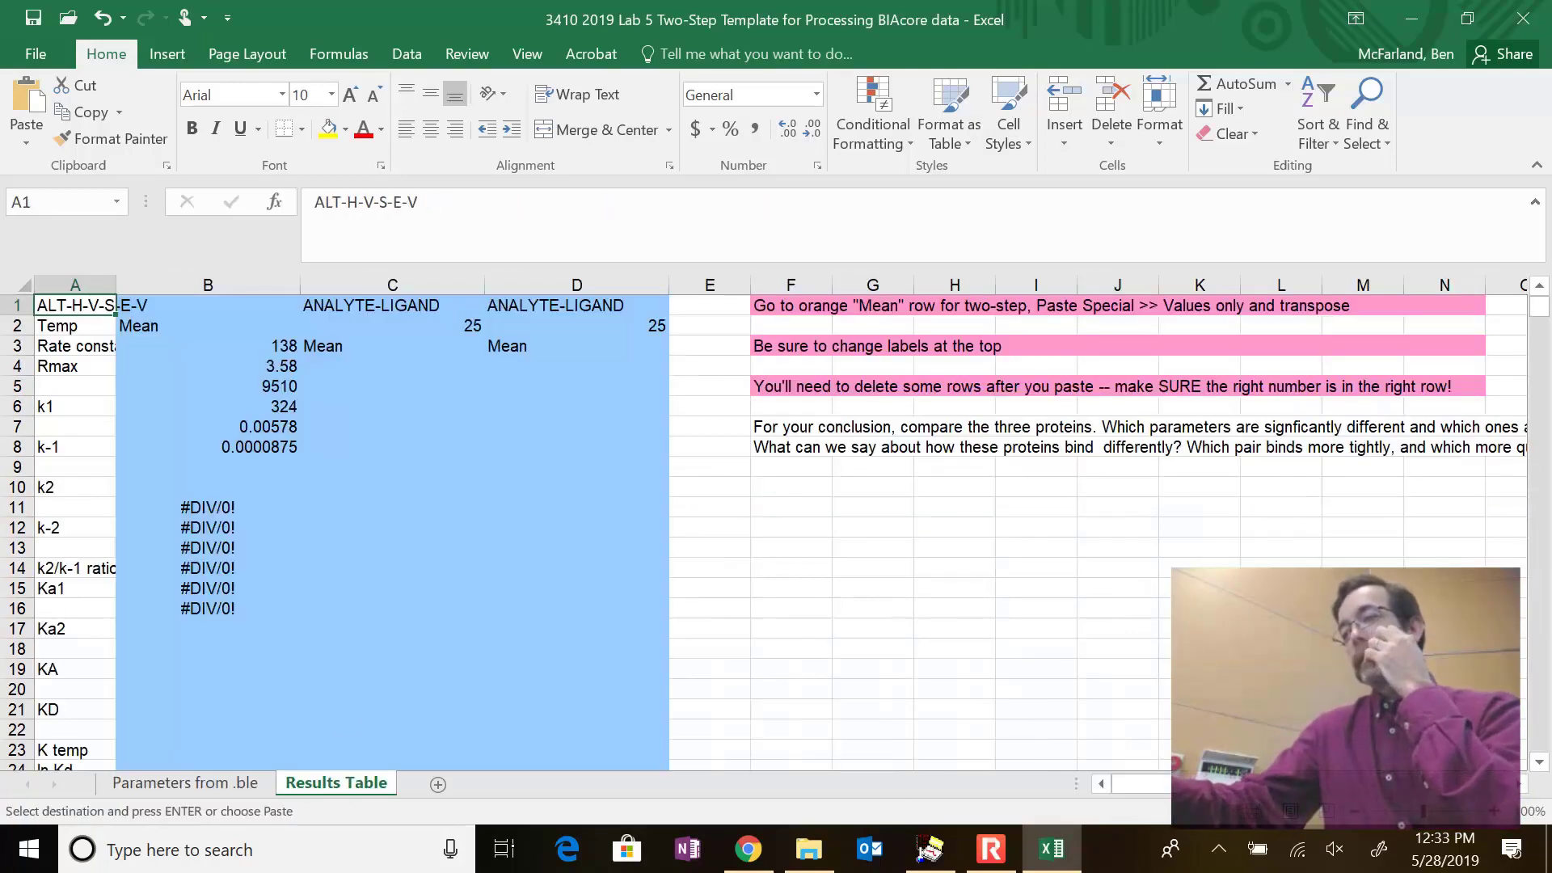
click(222, 309)
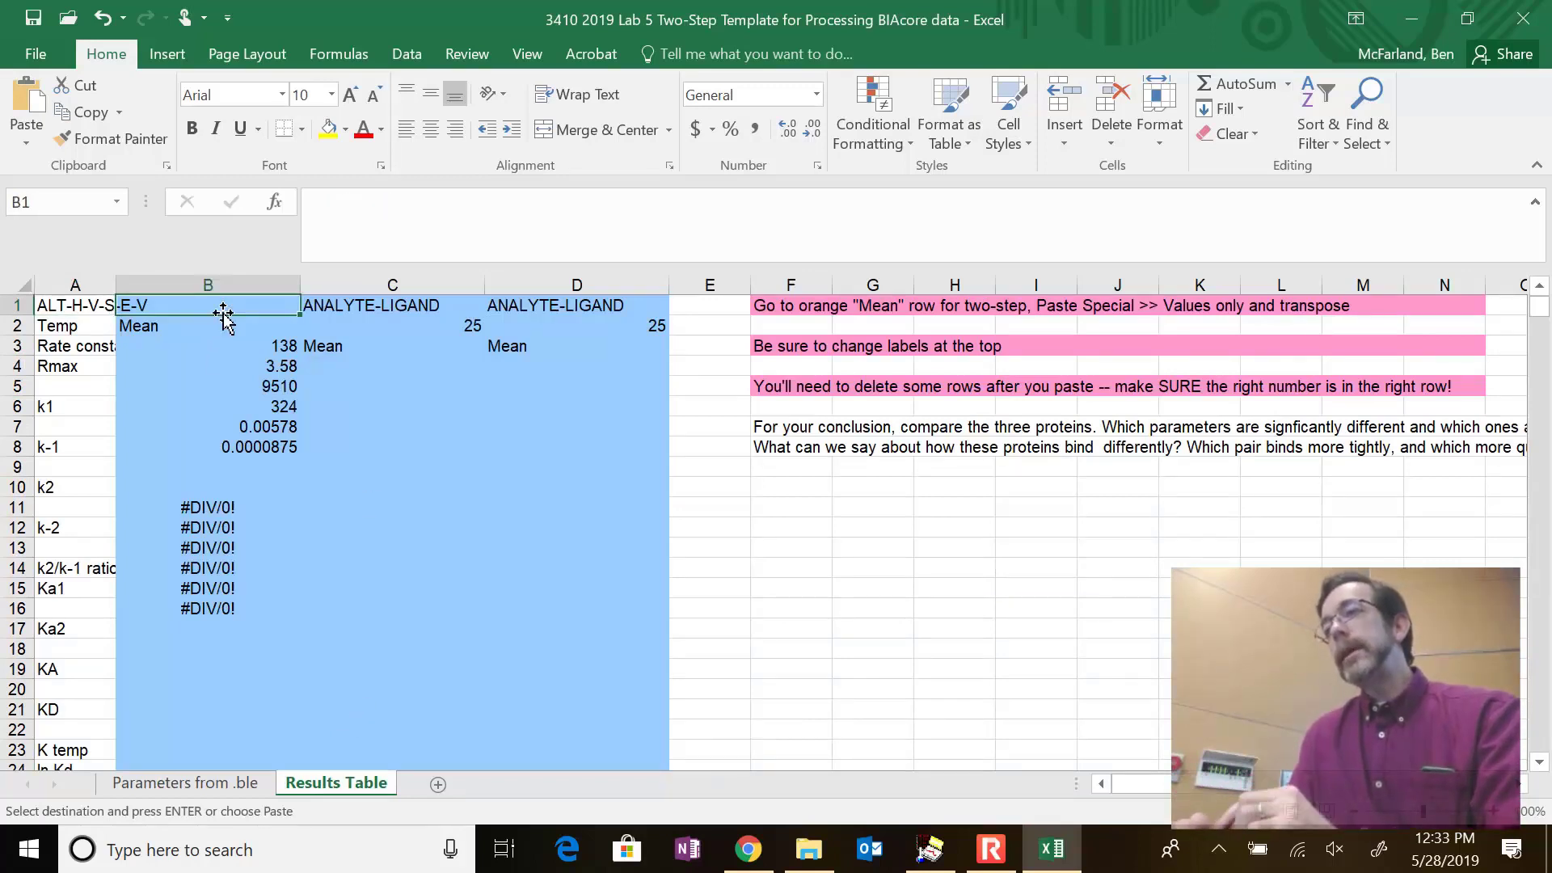
key(alt)
key(h)
key(v)
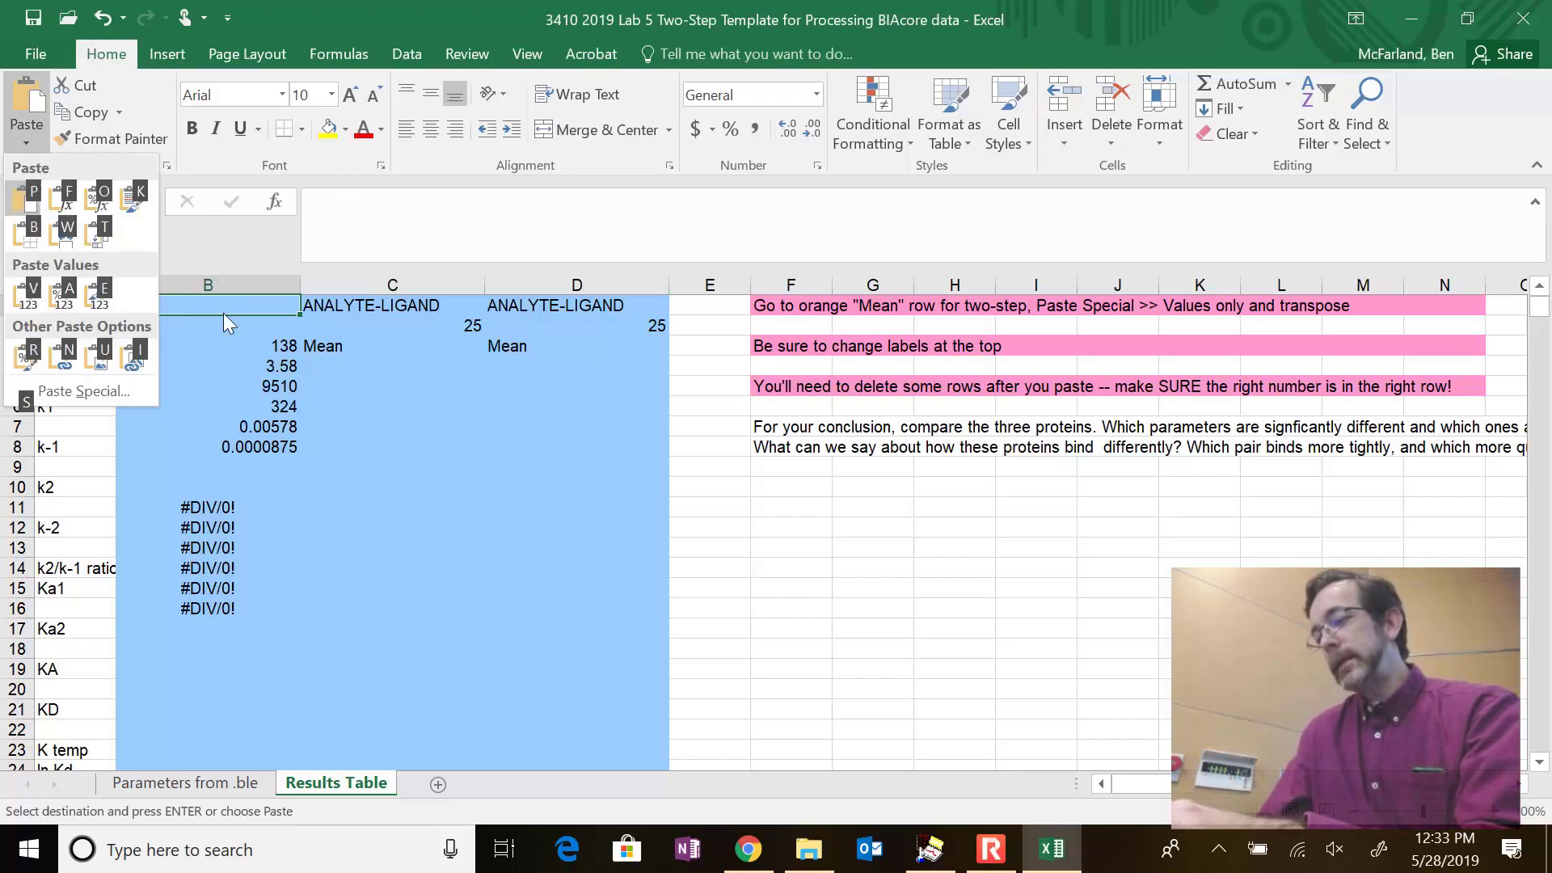
key(s)
key(e)
key(v)
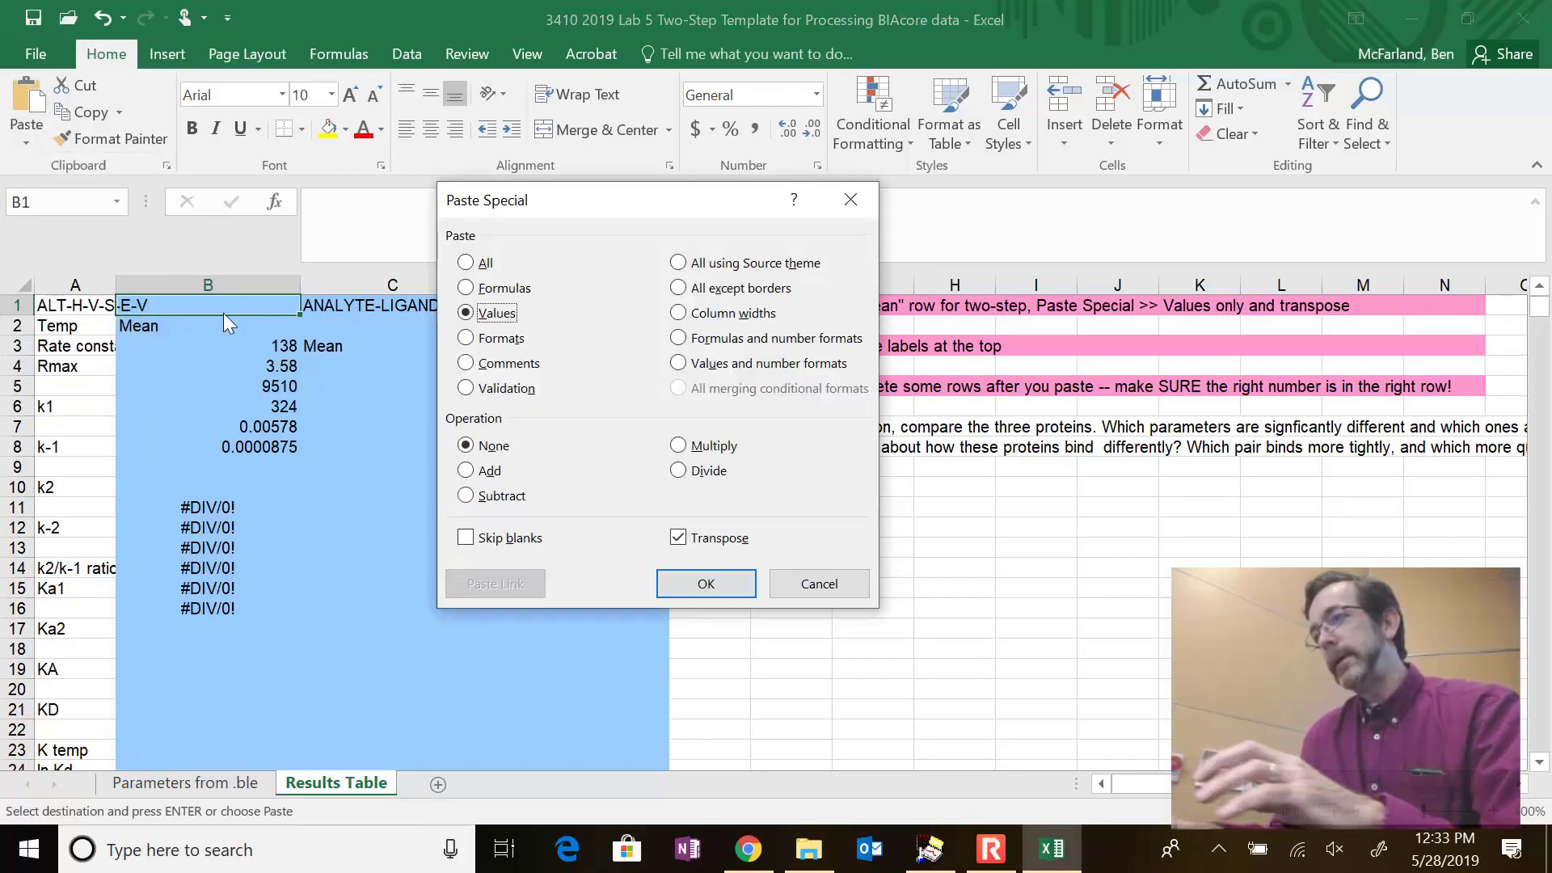
click(704, 584)
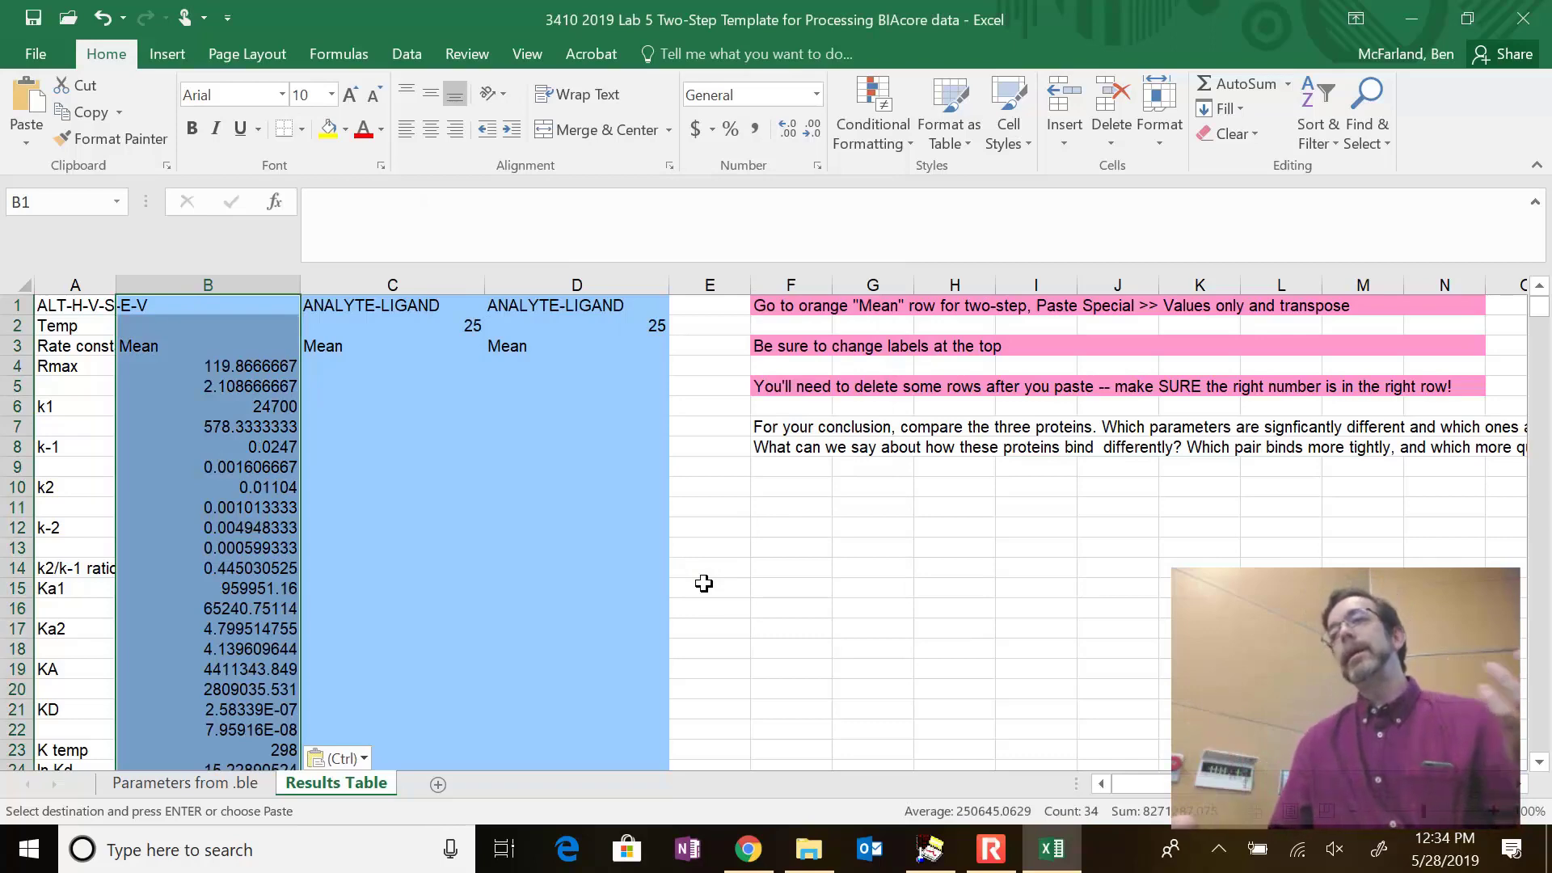
Examine the whole pasted two-step column against the row labels, from Rmax down to SE(ΔG‡on) and back up
key(Down)
key(Down)
key(Down)
key(Down)
key(Down)
key(Down)
key(Down)
key(Down)
key(Down)
key(Down)
key(Down)
key(Down)
key(Down)
key(Down)
key(Down)
key(Down)
key(Down)
key(Down)
key(Down)
key(Down)
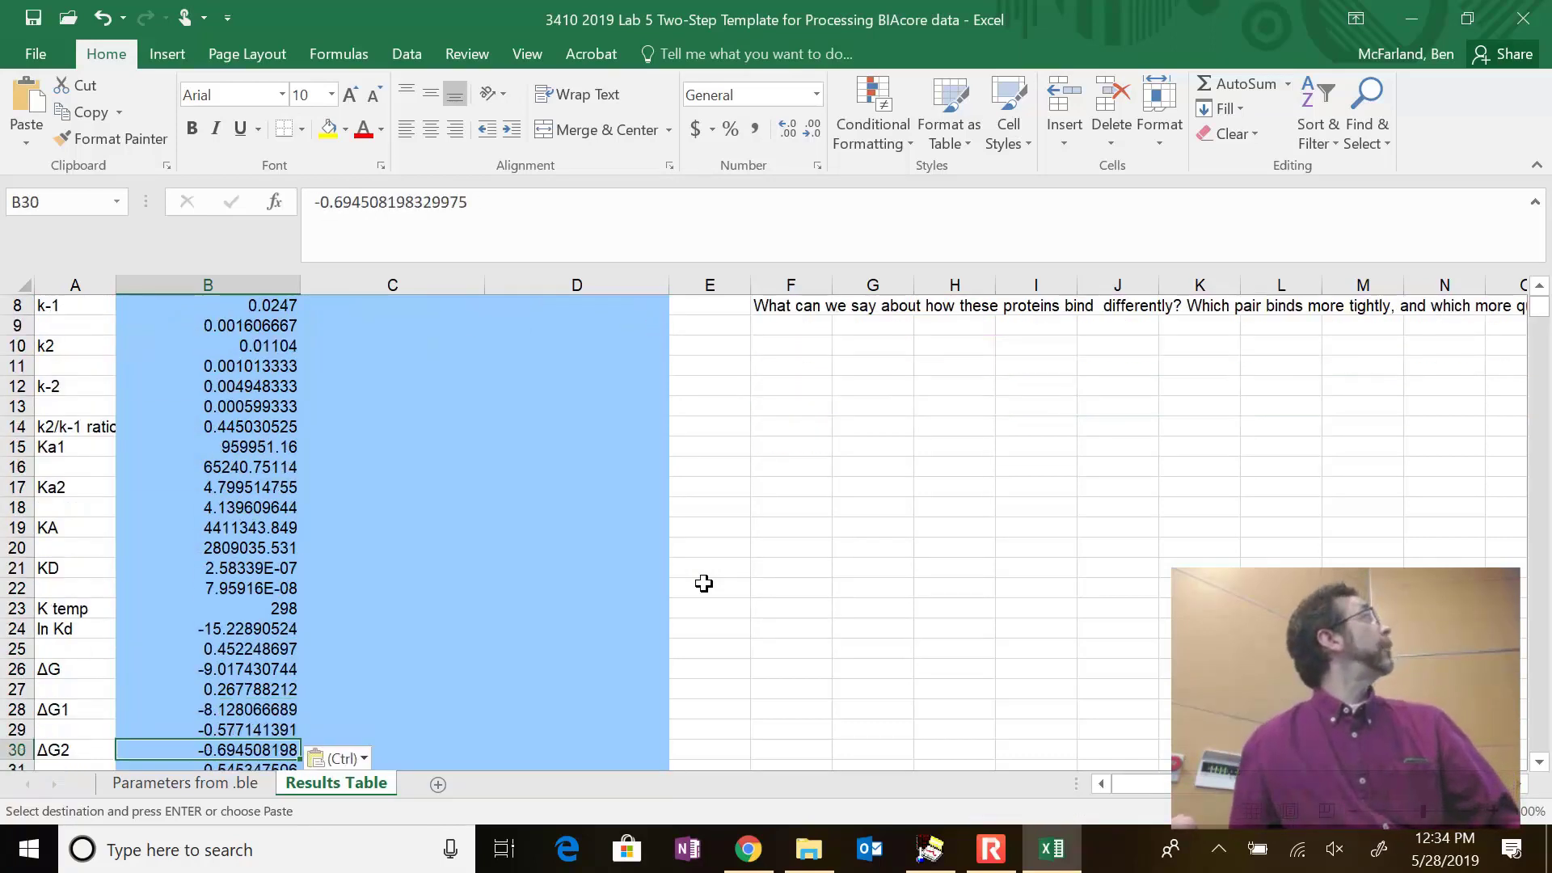
key(Down)
key(Down)
key(Down)
key(Down)
key(Down)
key(Down)
key(Down)
key(Down)
key(Down)
key(Down)
key(Down)
key(Down)
key(Down)
key(Down)
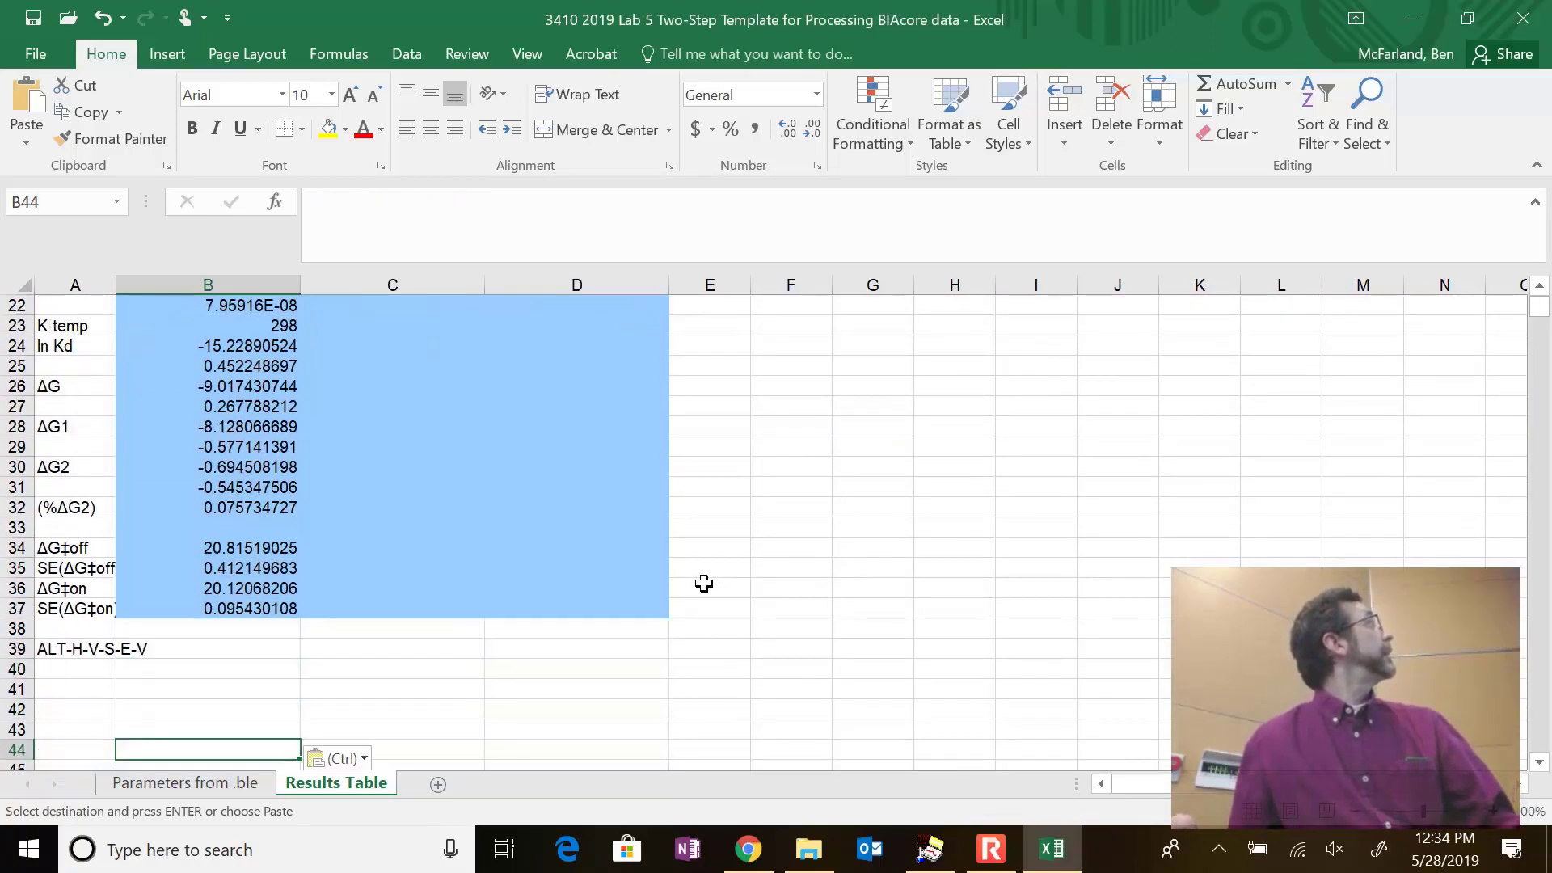
key(Up)
key(Up)
key(Up)
key(Up)
key(Up)
key(Up)
key(Up)
key(Up)
key(Up)
key(Up)
key(Up)
key(Up)
key(Up)
key(Up)
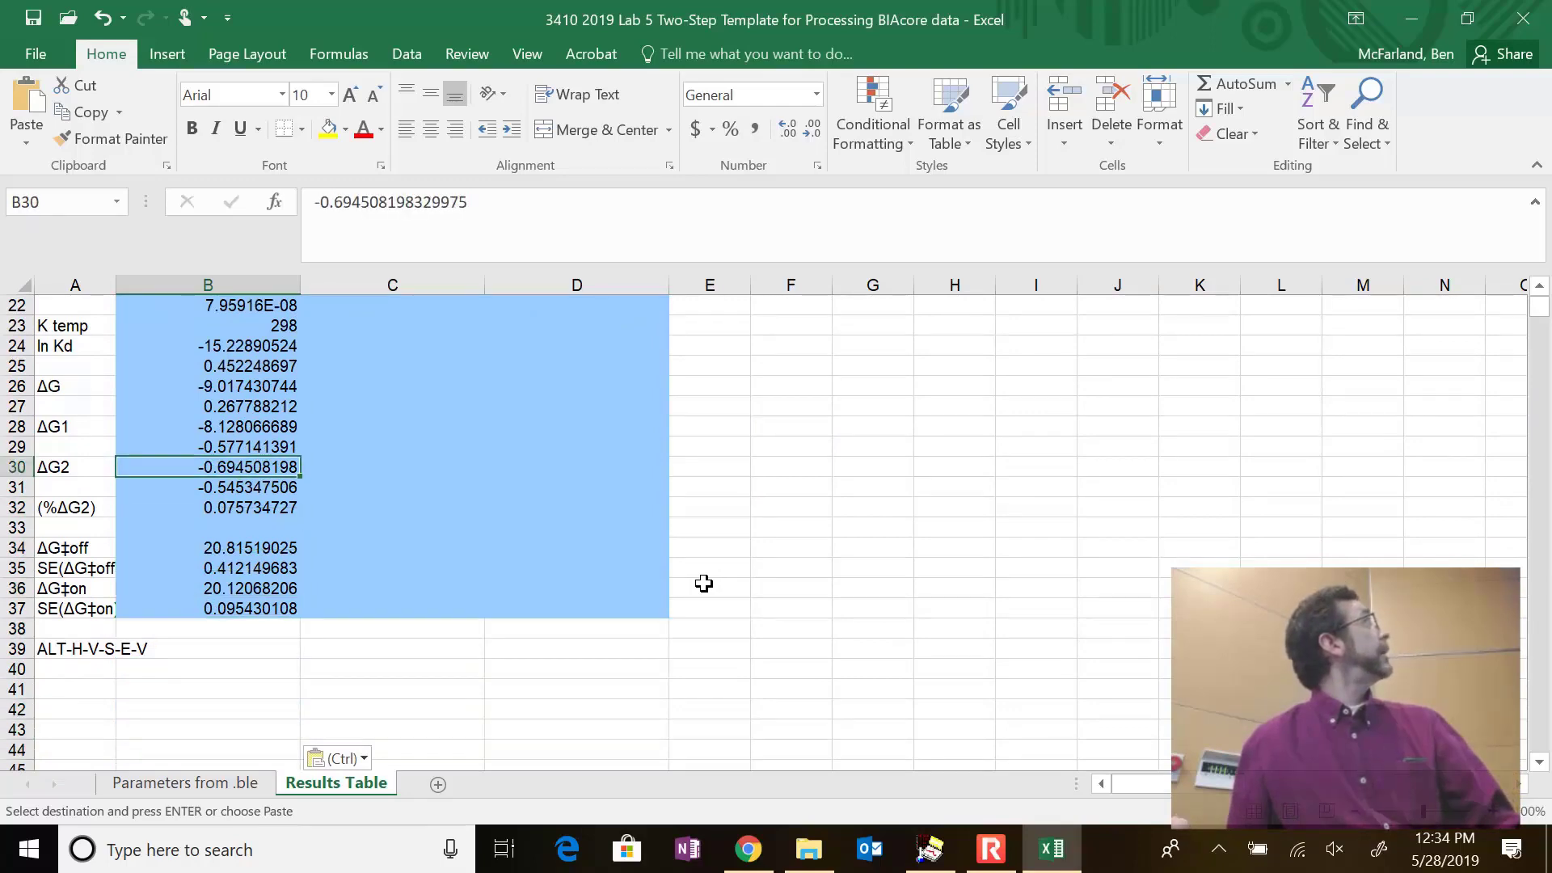
key(Down)
key(Down)
key(Up)
key(Up)
key(Up)
key(Up)
key(Up)
key(Up)
key(Up)
key(Up)
key(Up)
key(Up)
key(Up)
key(Up)
key(Up)
key(Up)
key(Up)
key(Up)
key(Up)
key(Up)
key(Up)
key(Up)
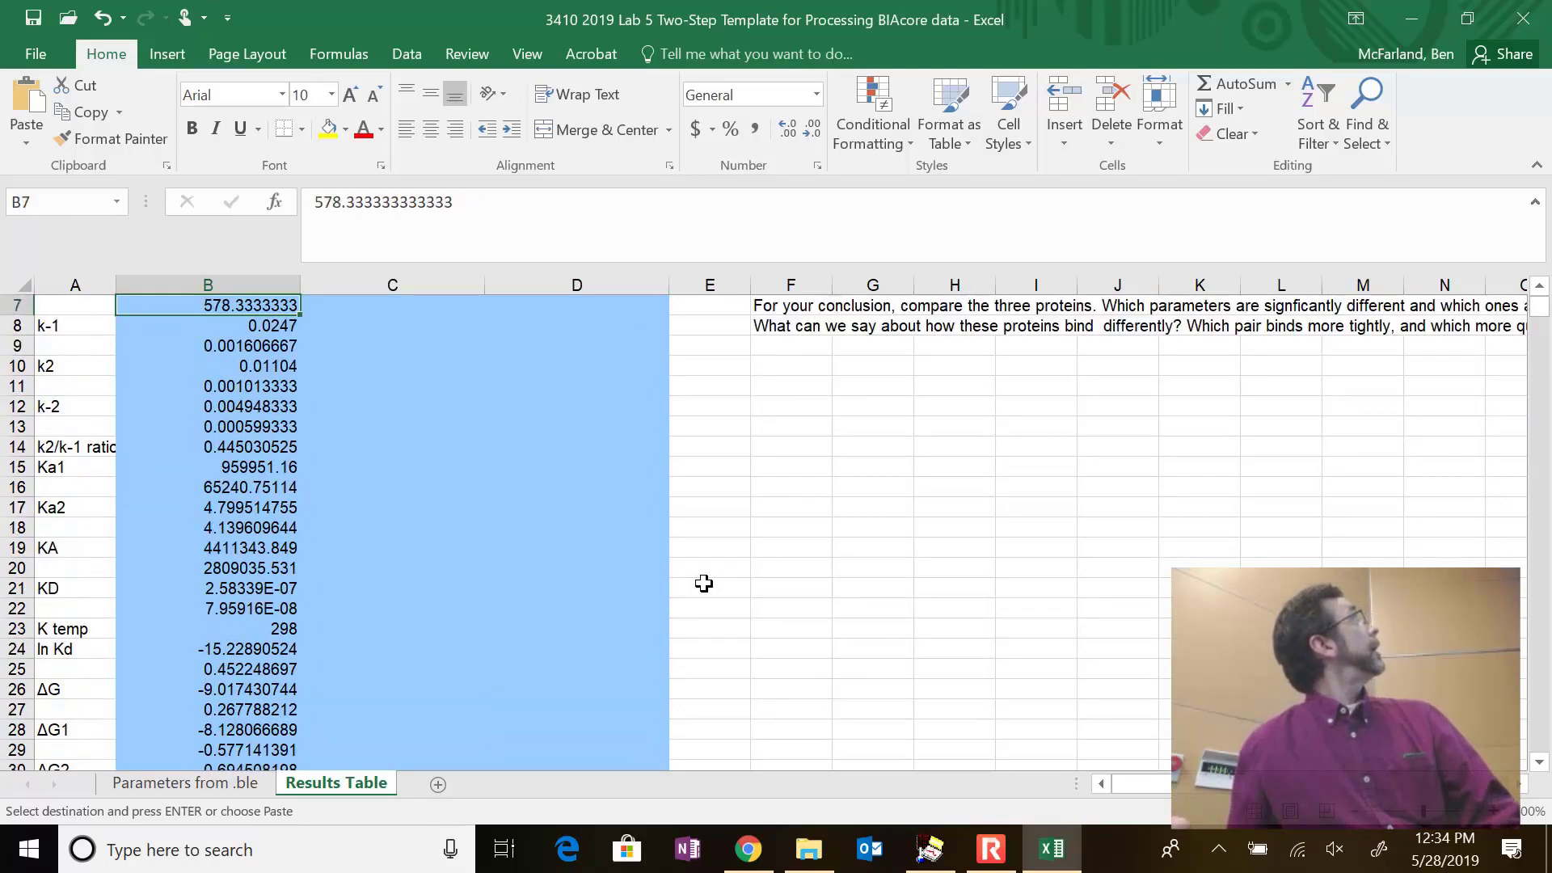
key(Down)
key(Down)
key(Down)
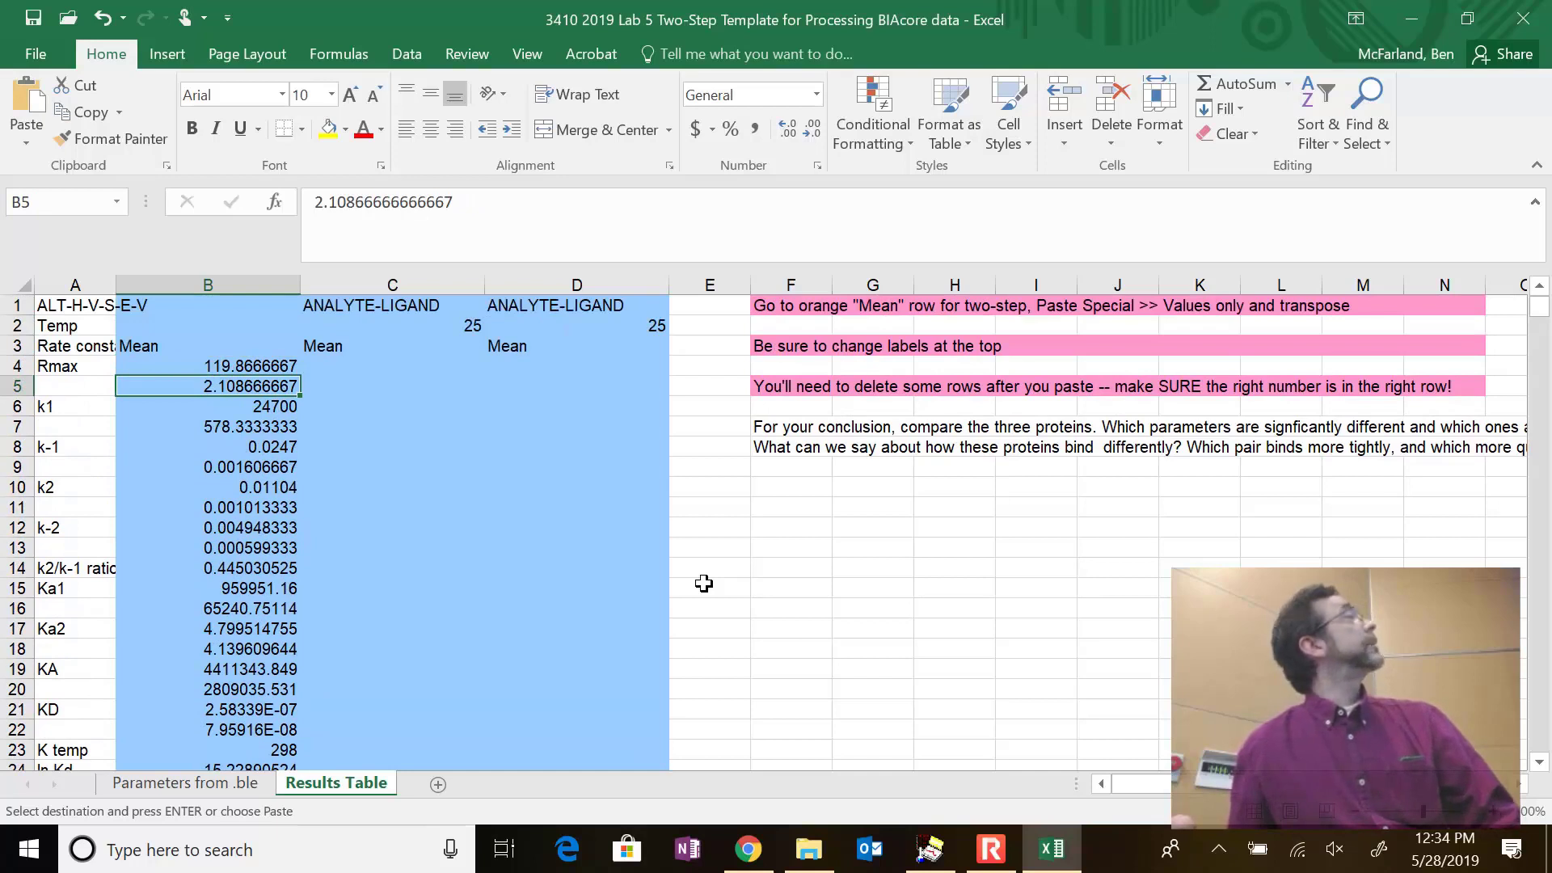
Check the pasted rows from Rmax down to ΔG, including the K temp row, against their labels in column A
key(Down)
key(Down)
key(Down)
key(Down)
key(Down)
key(Down)
key(Down)
key(Down)
key(Down)
key(Down)
key(Down)
key(Down)
key(Down)
key(Down)
key(Down)
key(Down)
key(Down)
key(Down)
key(Down)
key(Down)
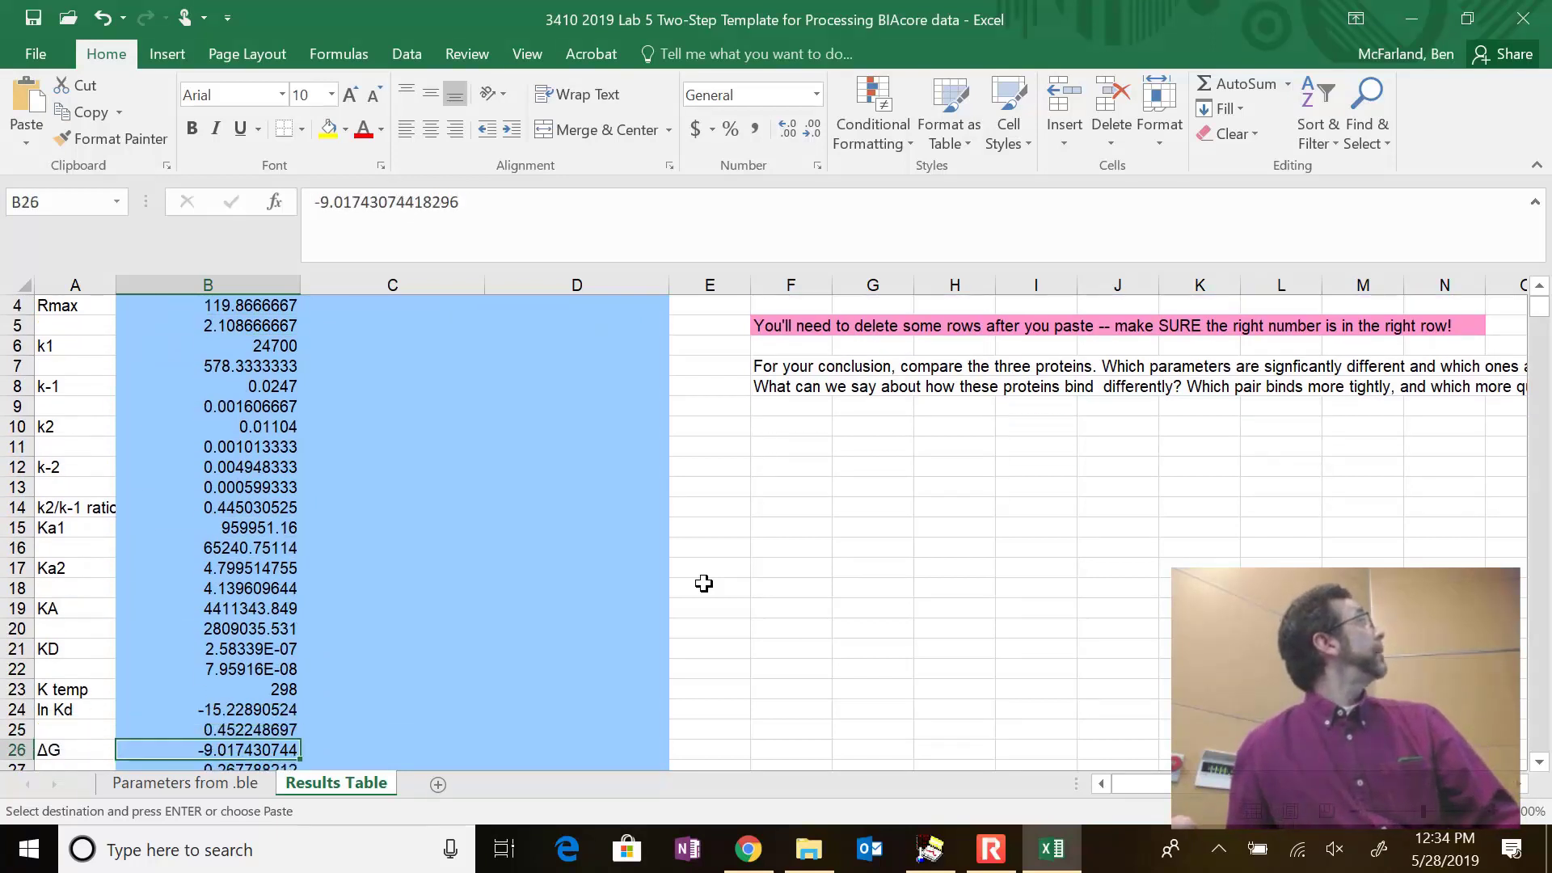
key(Up)
key(Up)
key(Up)
key(Left)
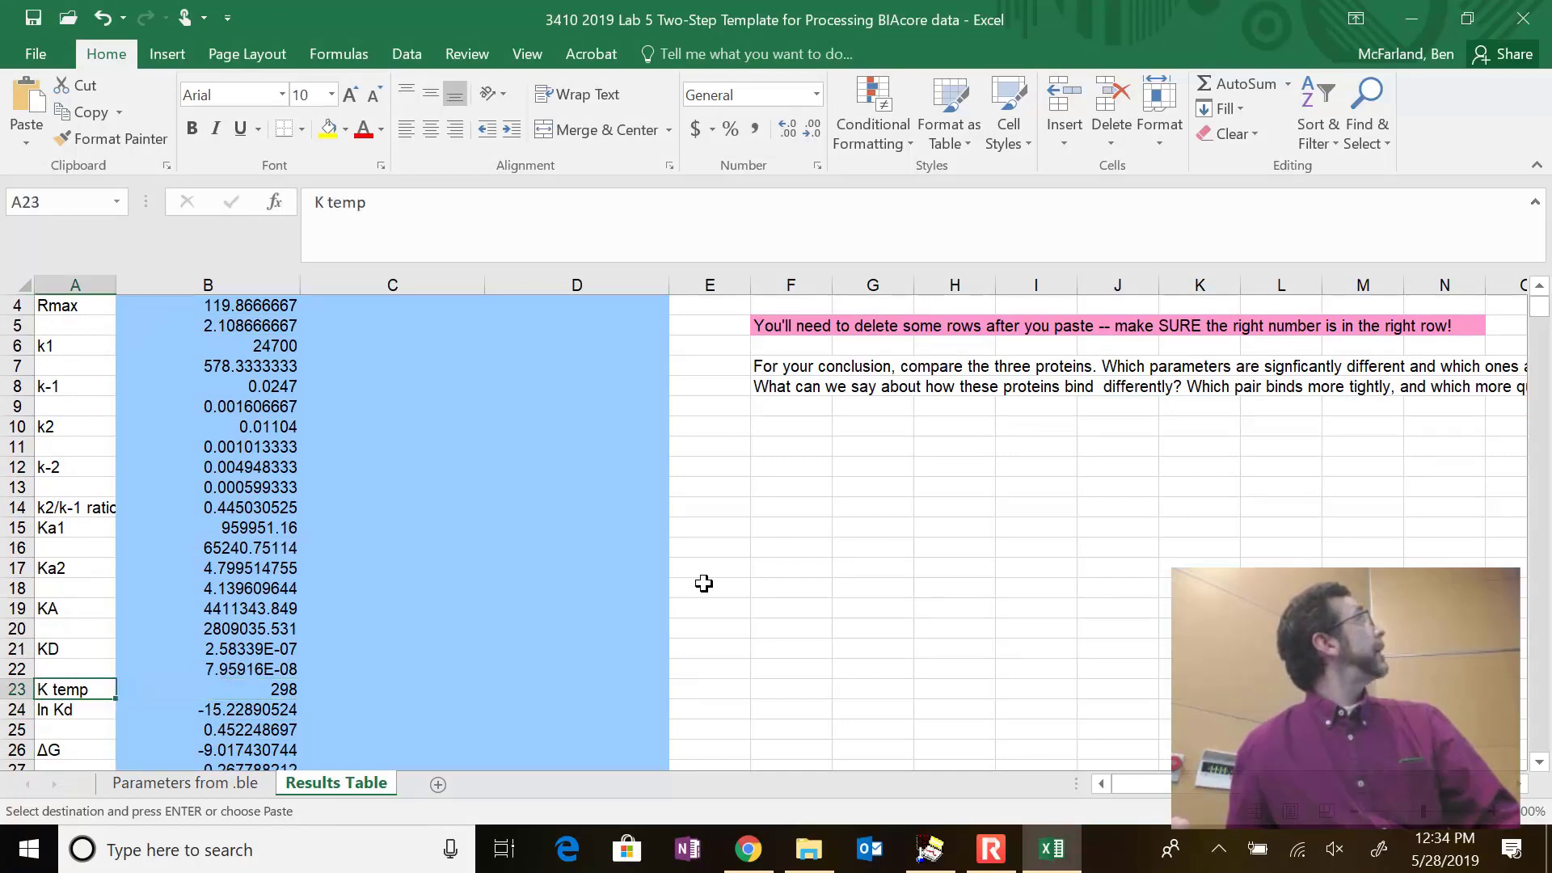
key(Up)
key(Up)
key(Up)
key(Up)
key(Up)
key(Up)
key(Up)
key(Up)
key(Up)
key(Up)
key(Up)
key(Up)
key(Up)
key(Up)
key(Up)
key(Up)
key(Up)
key(Up)
key(Up)
key(Up)
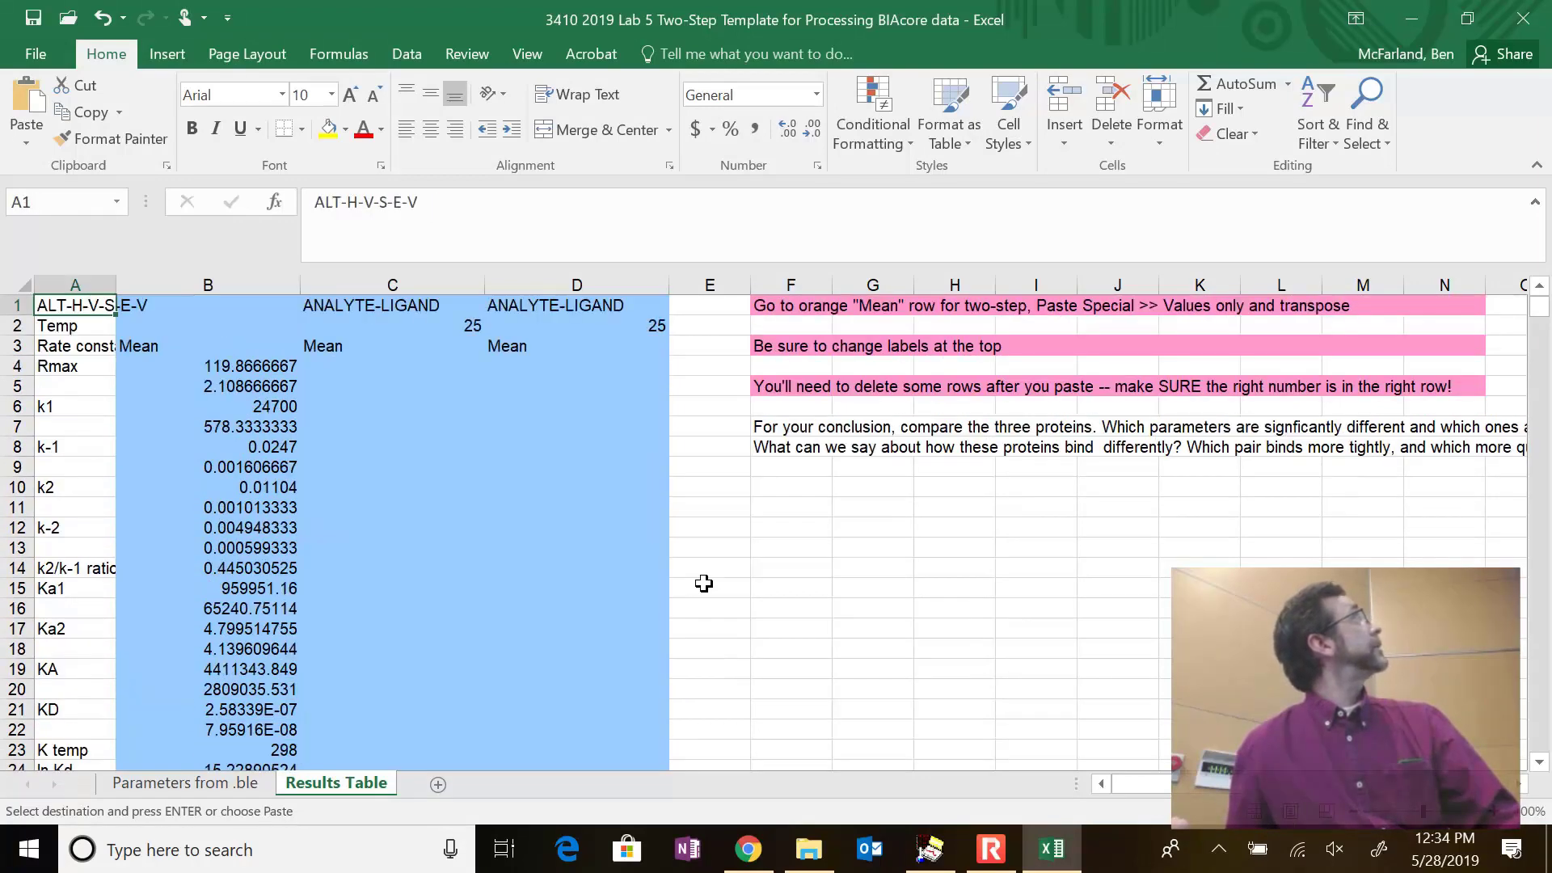
Review the column headings and the Rmax, k1, k-1 and k2 rows with the unlabelled row beneath each
key(Right)
key(Right)
key(Left)
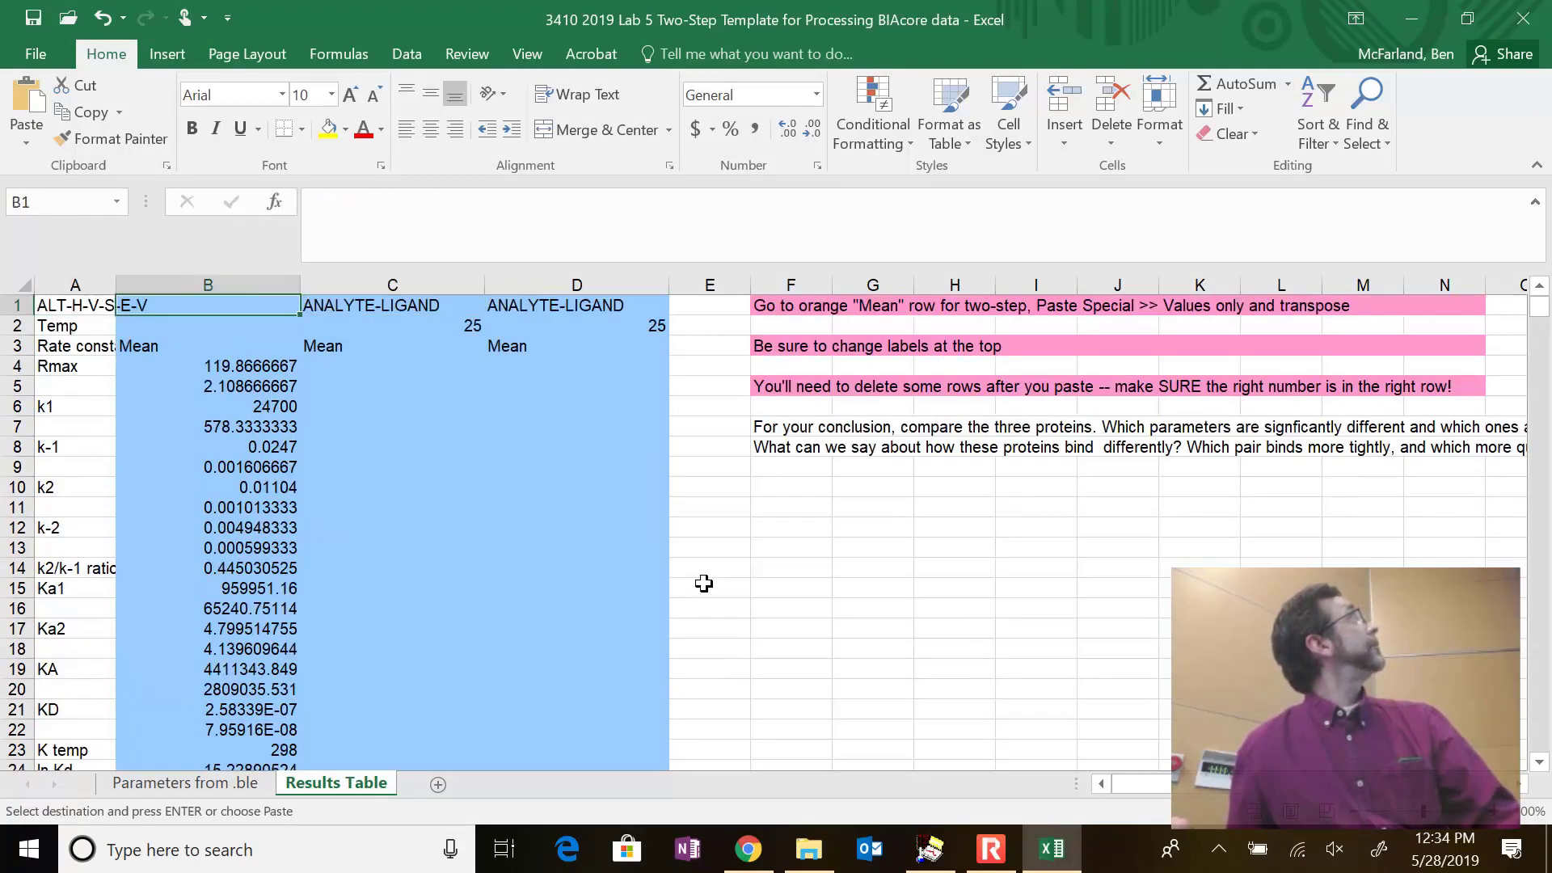
key(Down)
key(Down)
key(Down)
key(Down)
key(Up)
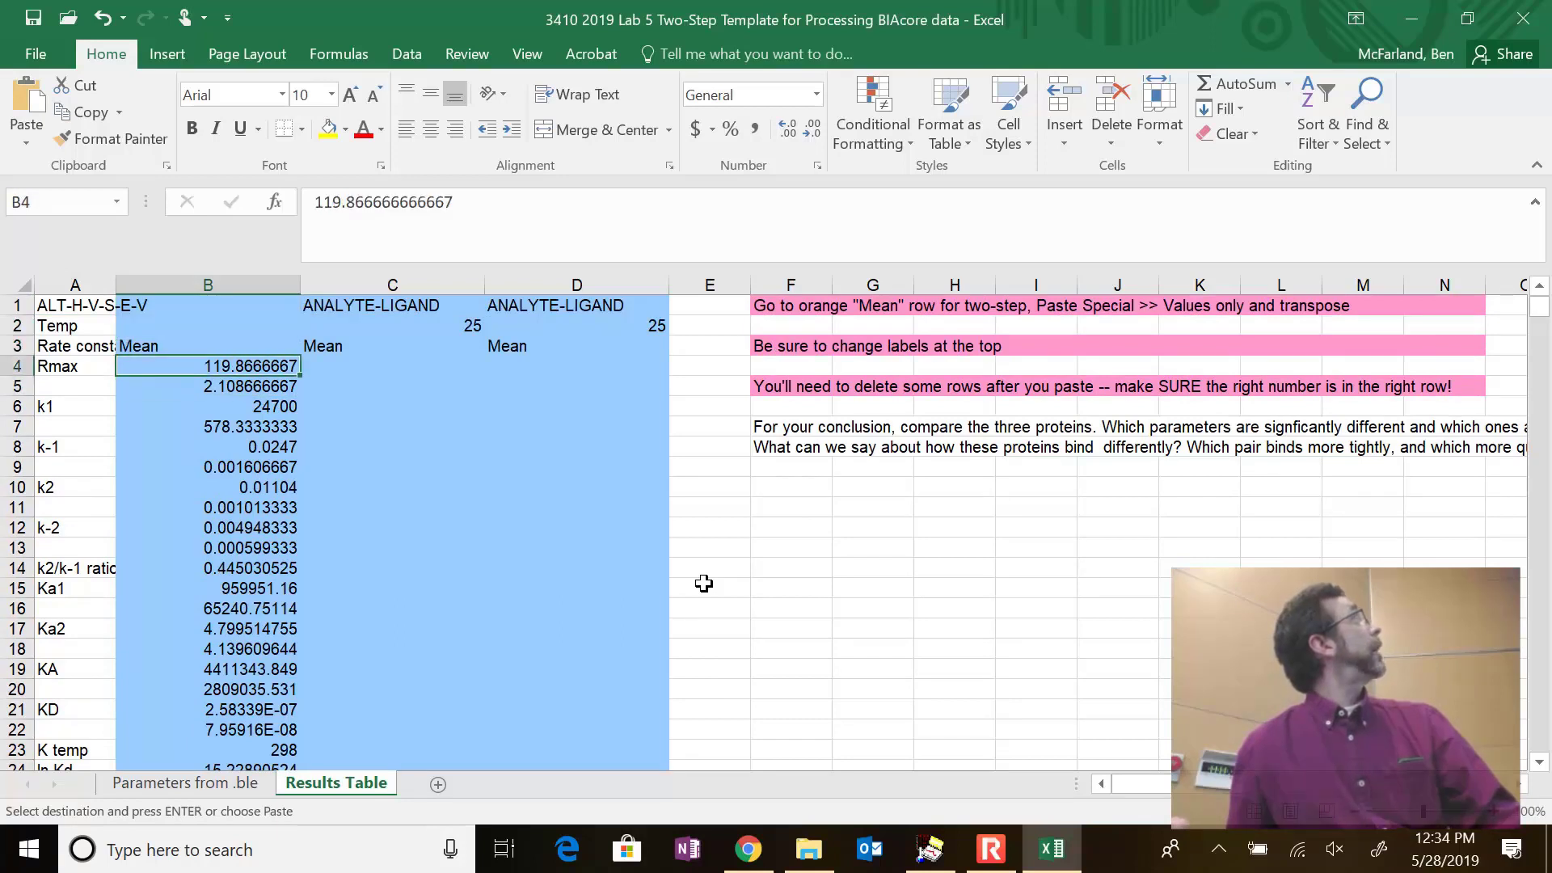
key(Left)
key(Right)
key(Down)
key(Down)
key(Down)
key(Left)
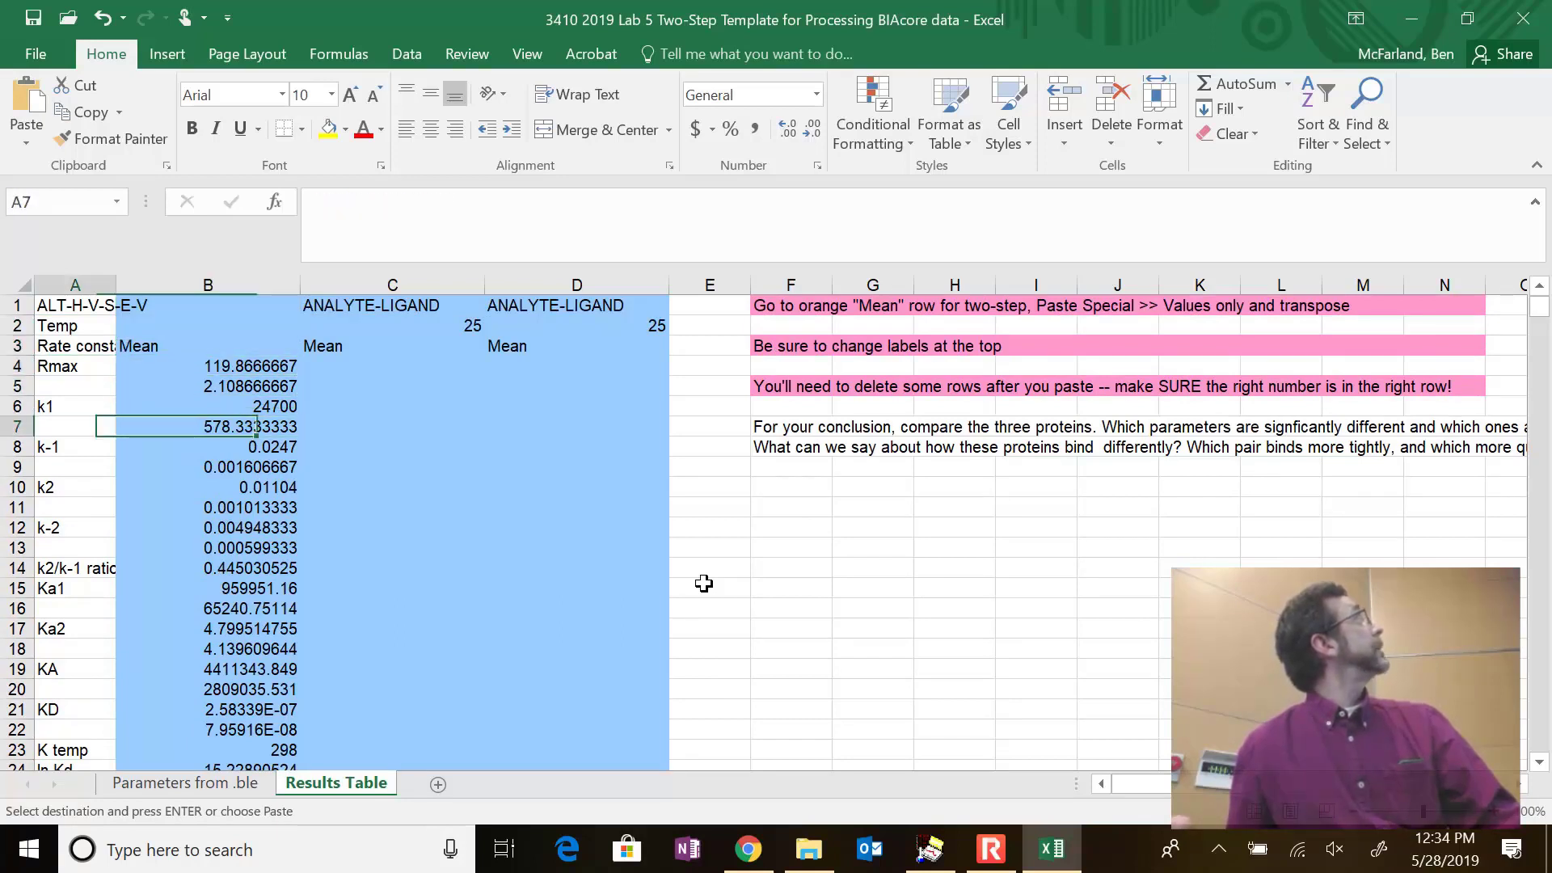
key(Down)
key(Down)
key(Down)
key(Down)
key(Right)
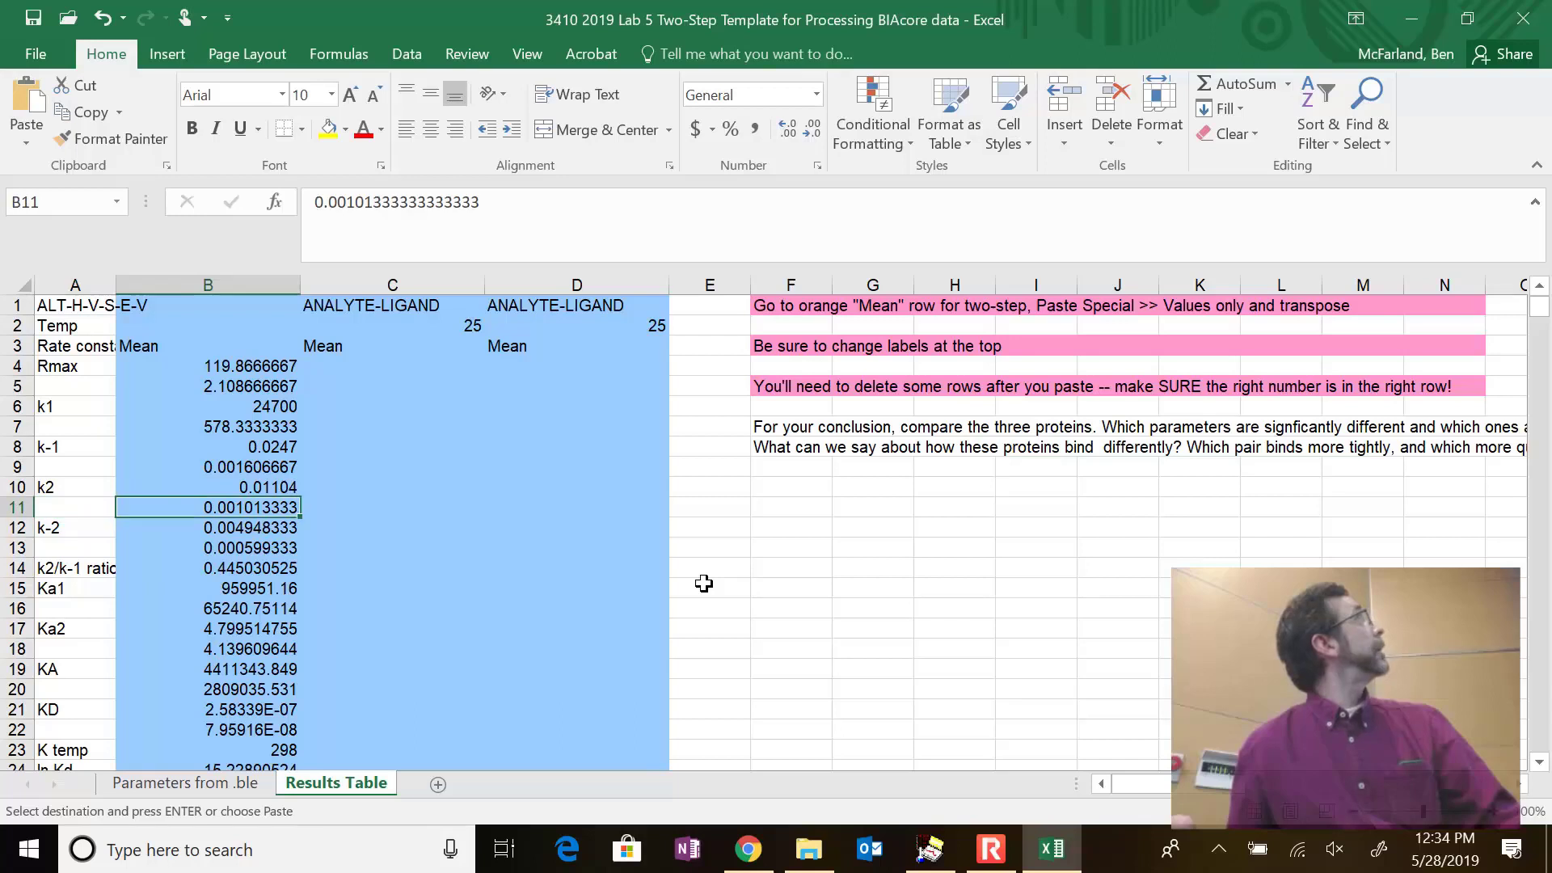
key(Up)
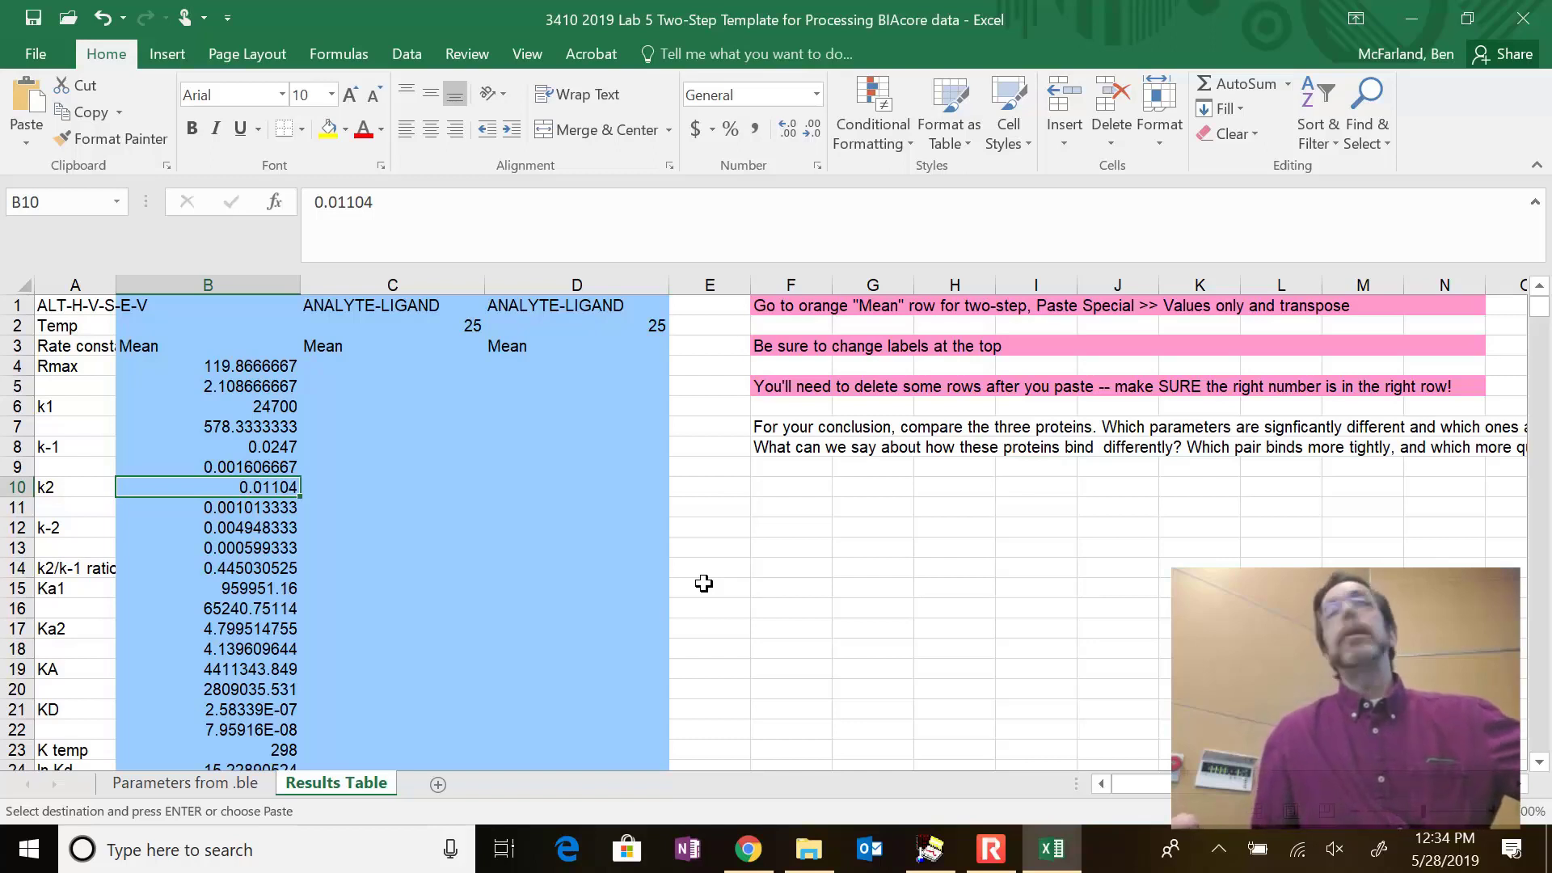
key(Tab)
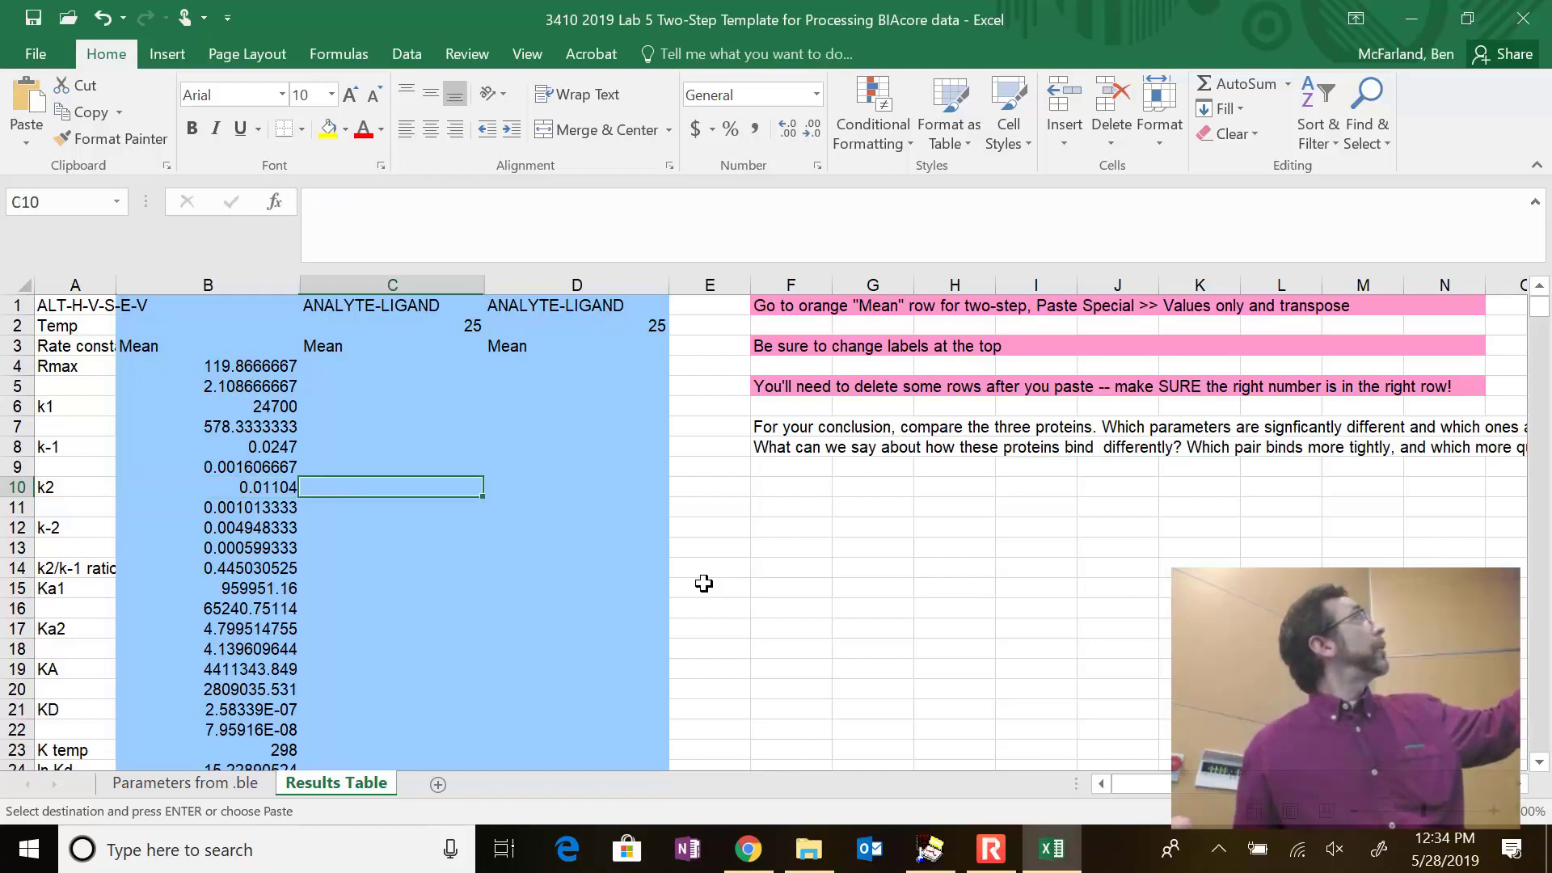
Review the Results Table's second column from the k2 row up to its heading, and compare the headings in C1 and B1
key(shift+Return)
key(shift+Return)
key(shift+Return)
key(shift+Return)
key(shift+Return)
key(shift+Return)
key(shift+Return)
key(shift+Return)
key(shift+Return)
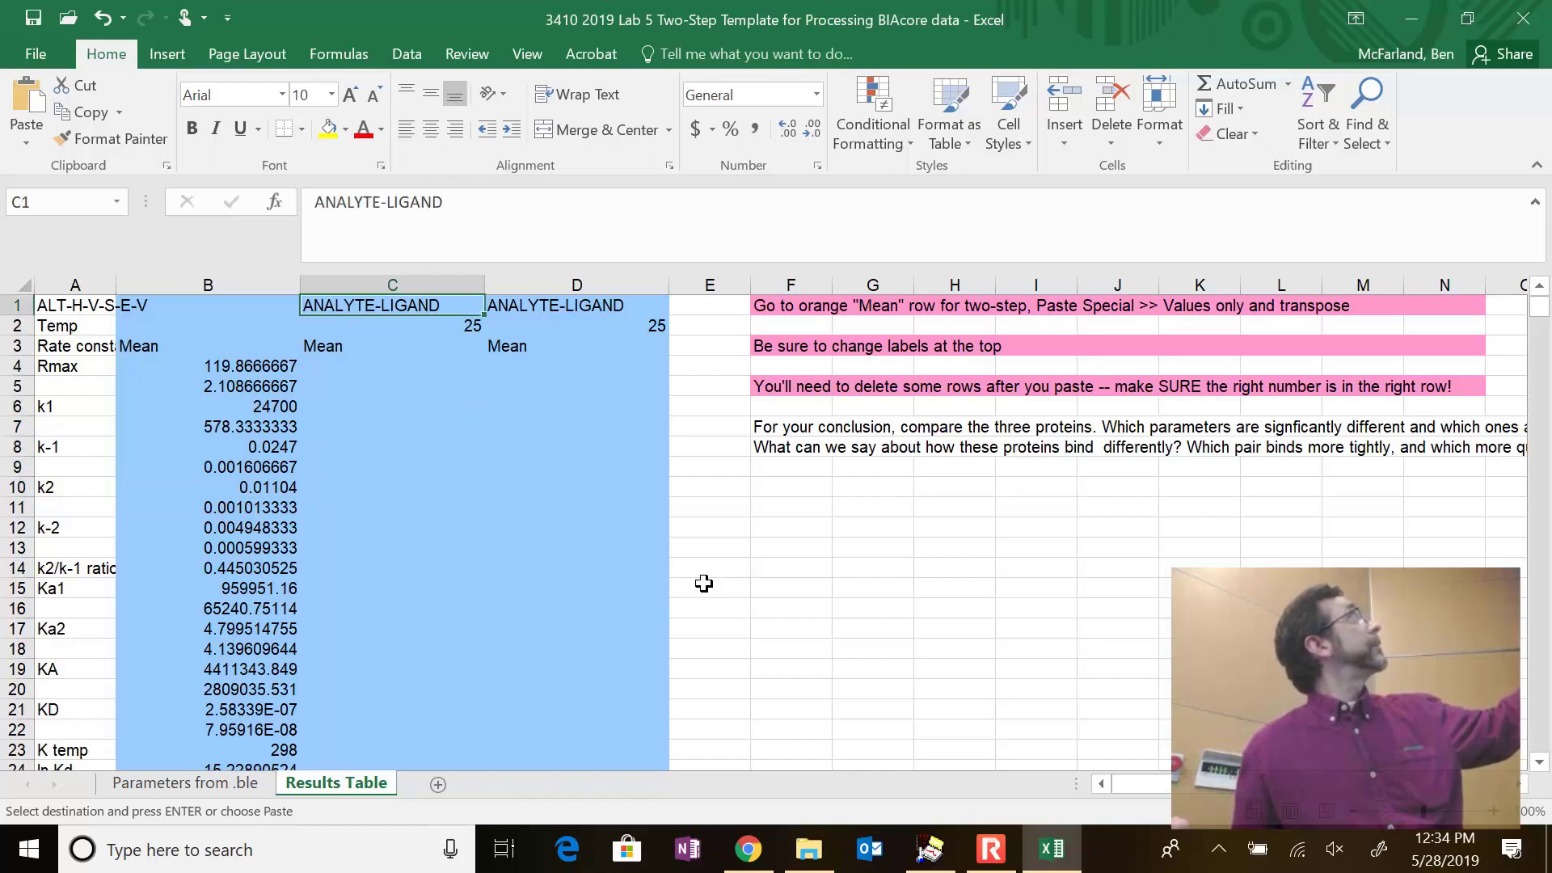
key(shift+Tab)
key(Tab)
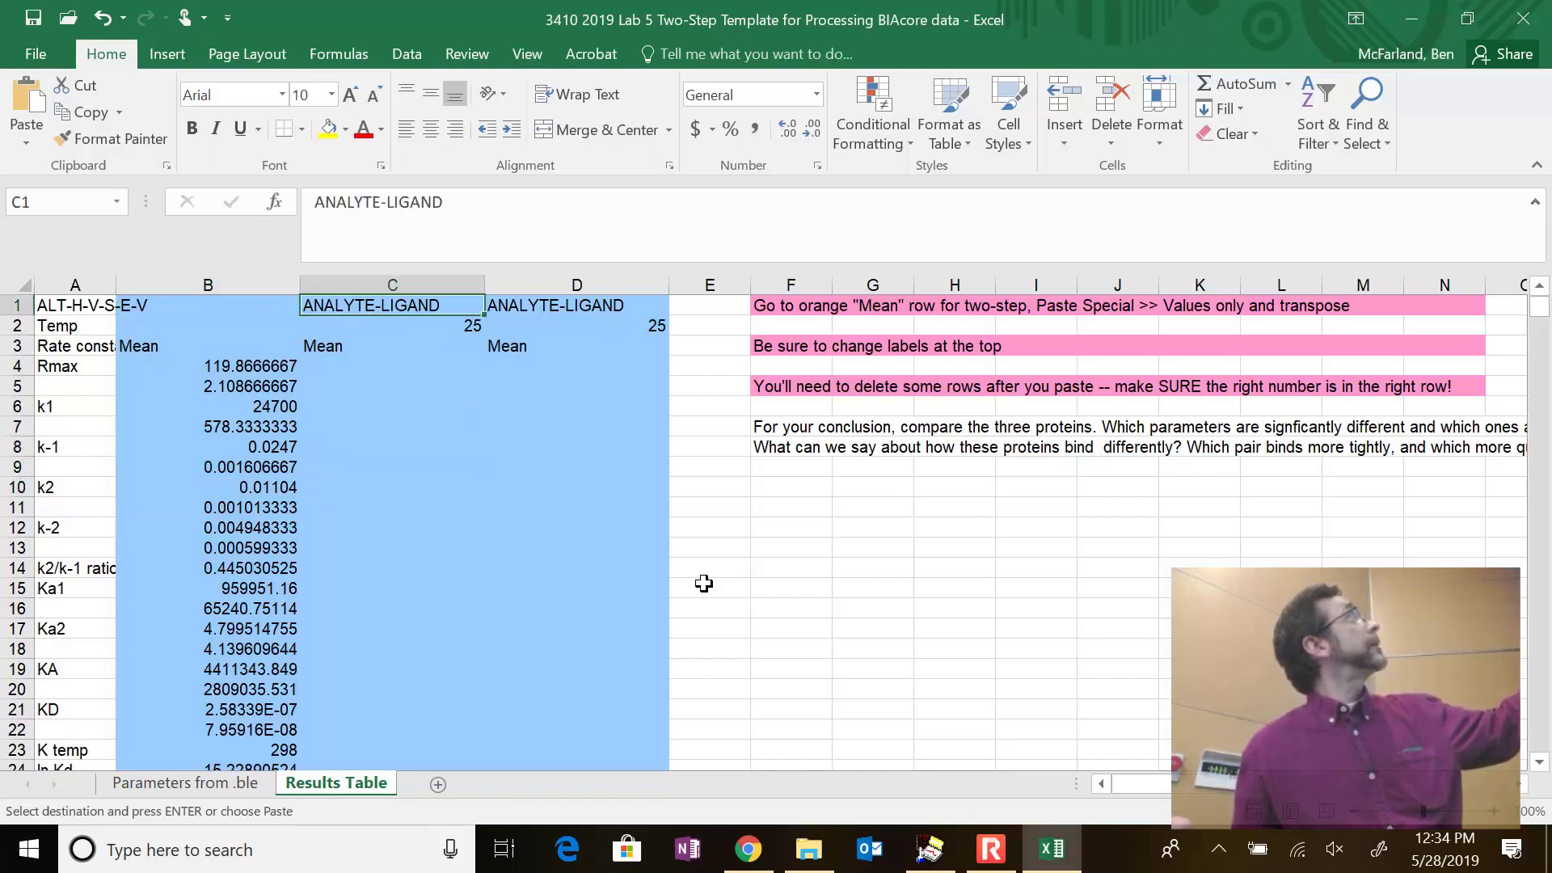
key(shift+Tab)
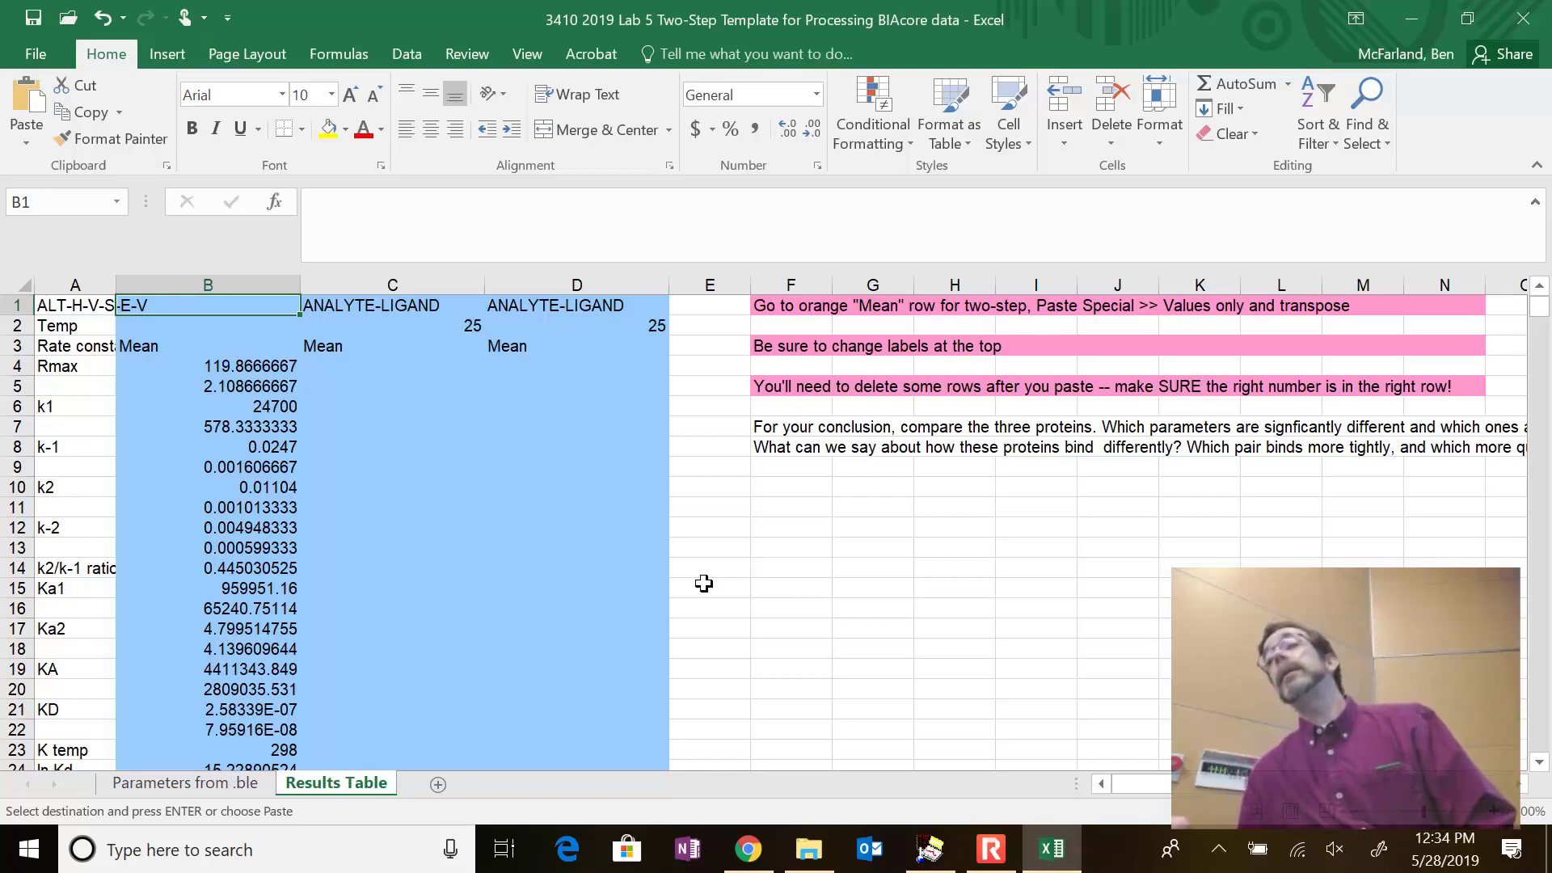
Switch to BIAevaluation and examine the Fit 7 two-state parameters across to SE(kd2), along with the curve name
key(ctrl+shift+r)
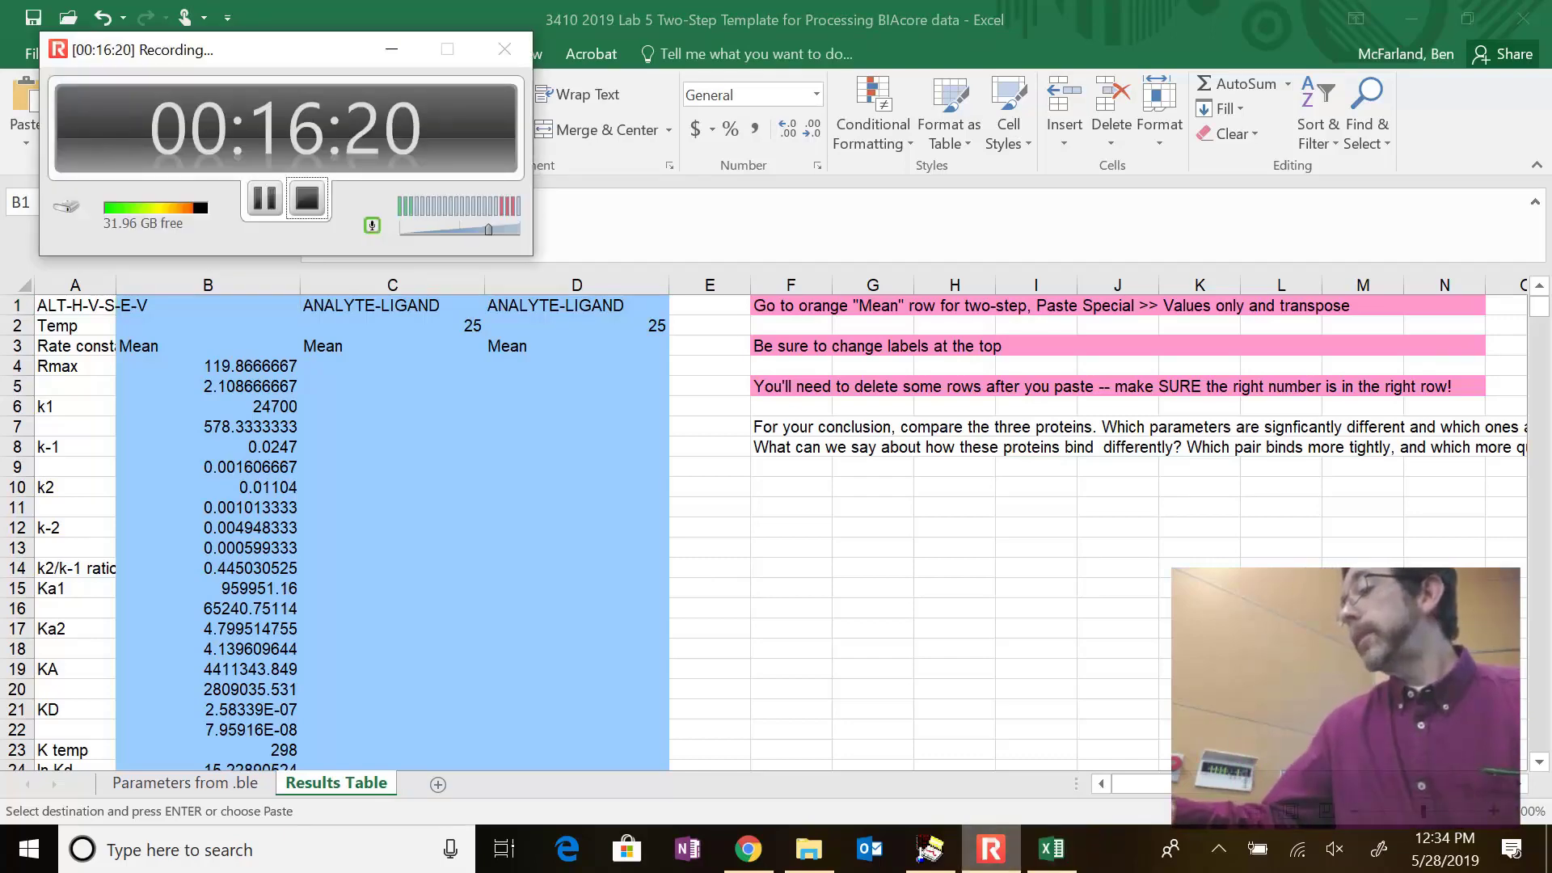
key(alt+Tab)
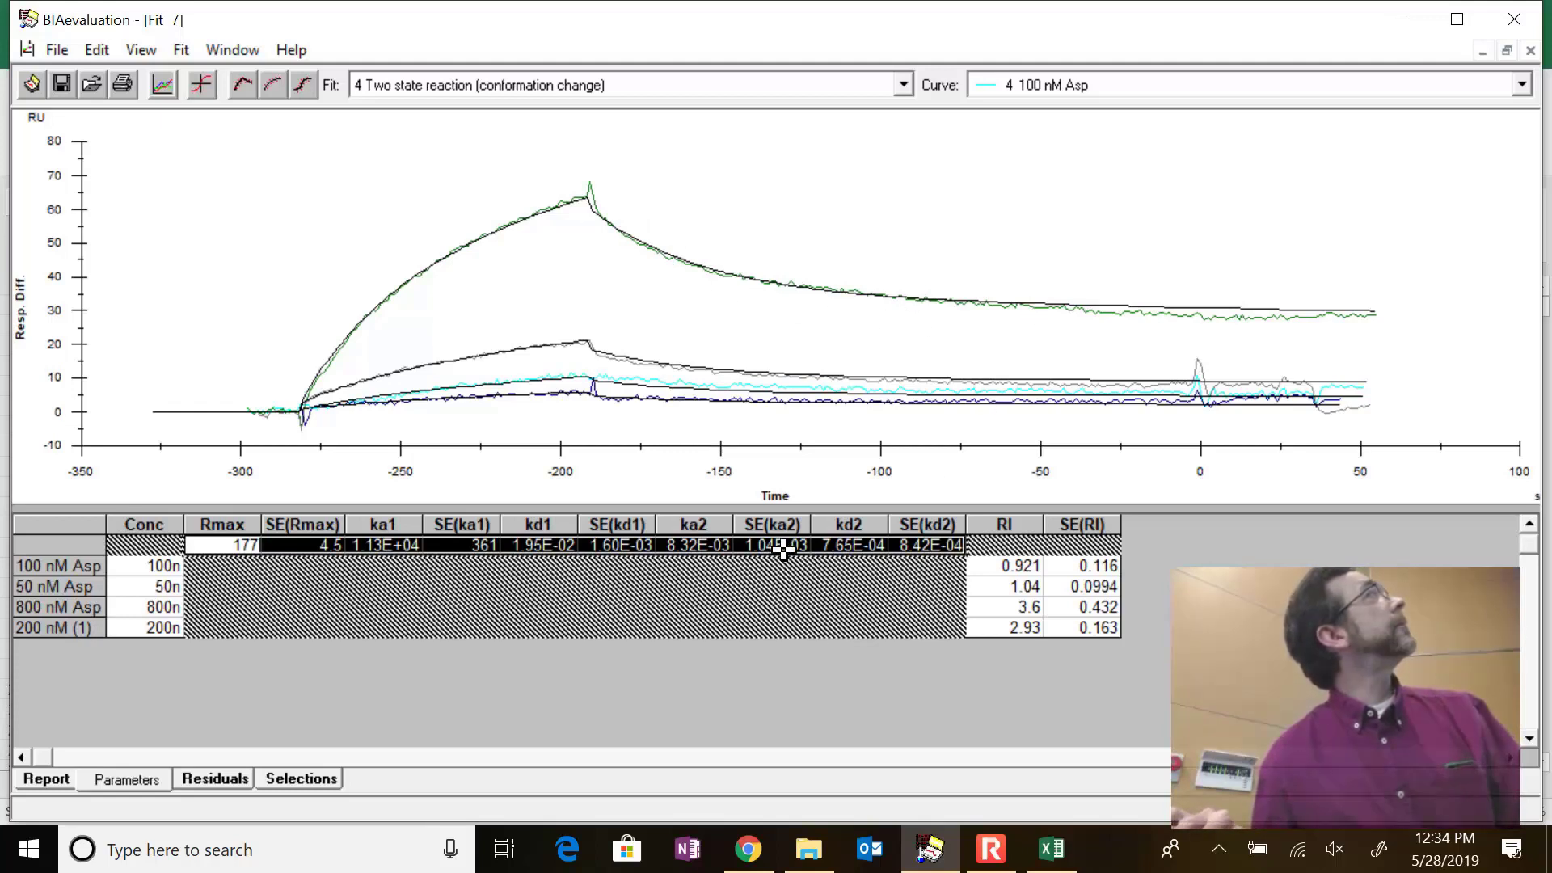
click(927, 547)
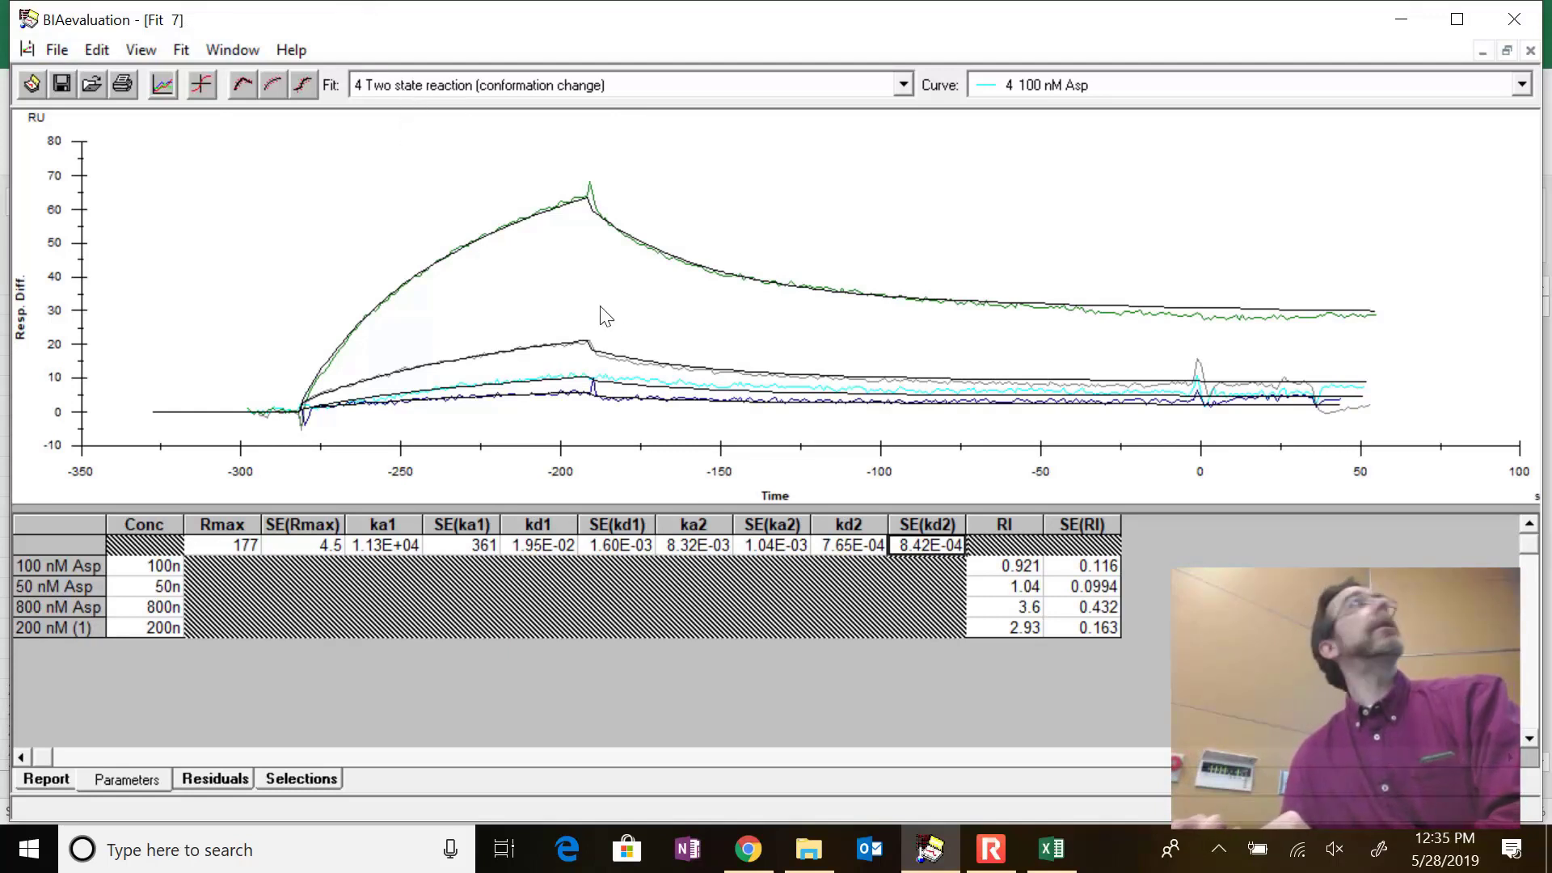
Return to Excel and label the first two-step replicate in A5 of the Parameters from .ble sheet "Fit 7 Curve 4"
click(1051, 849)
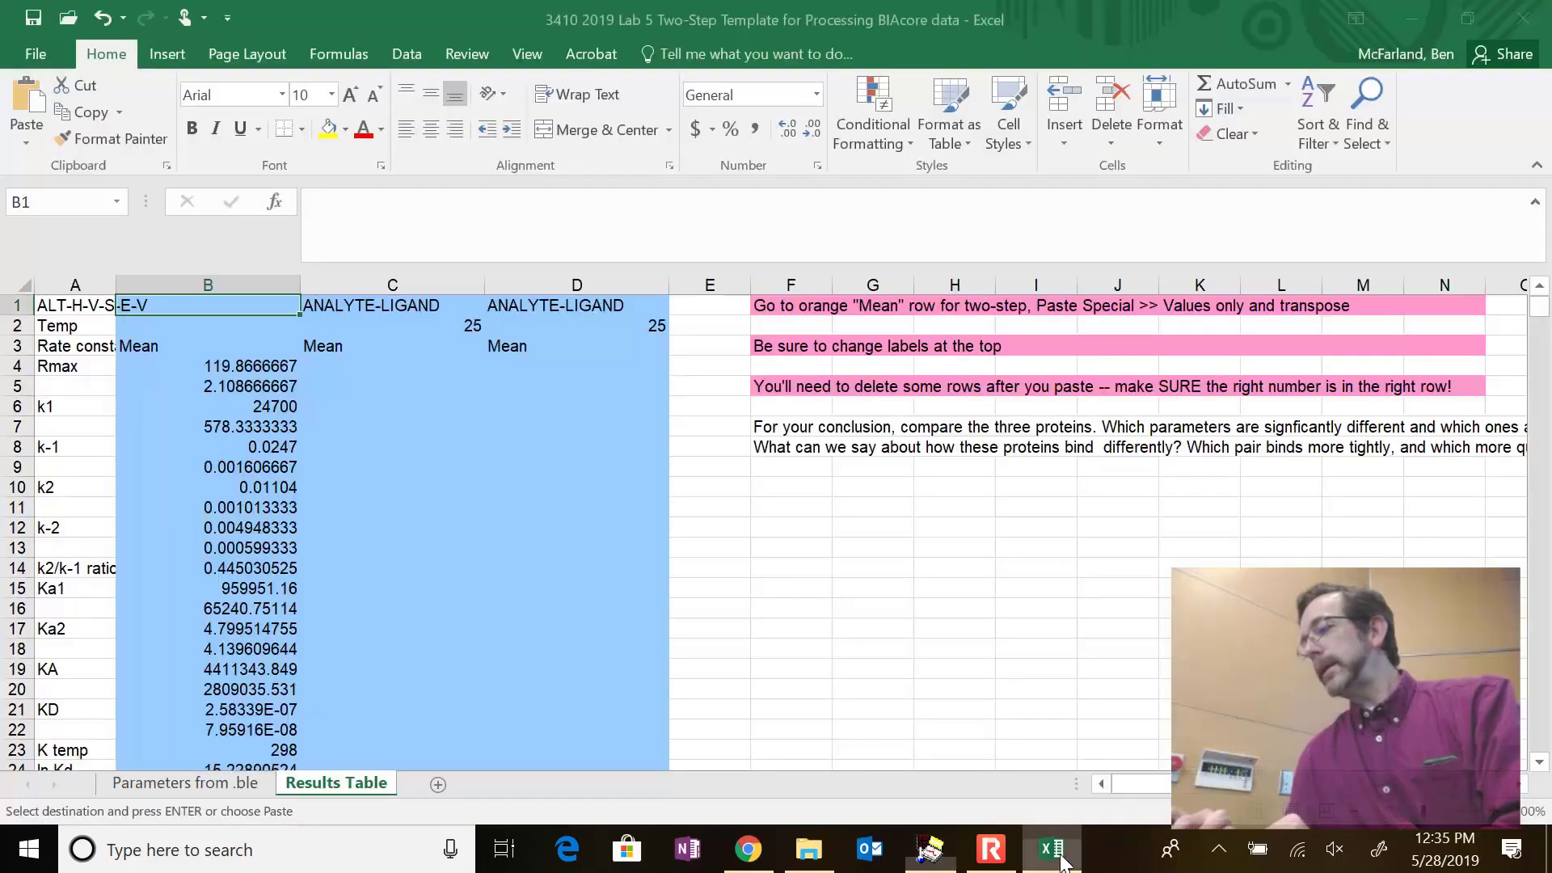
click(222, 785)
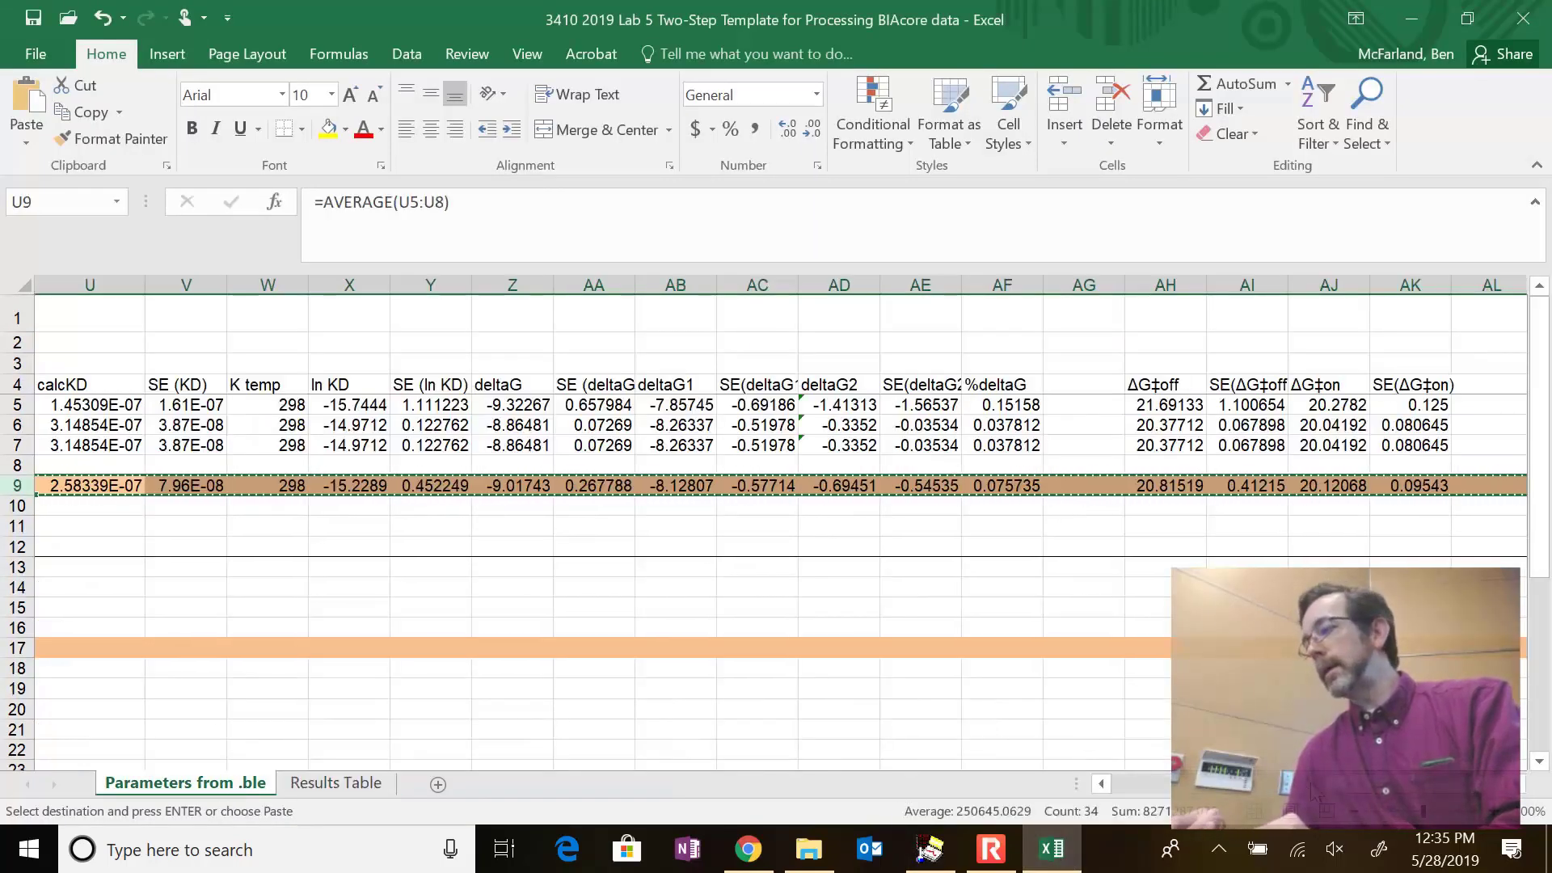
drag(1180, 784, 1080, 767)
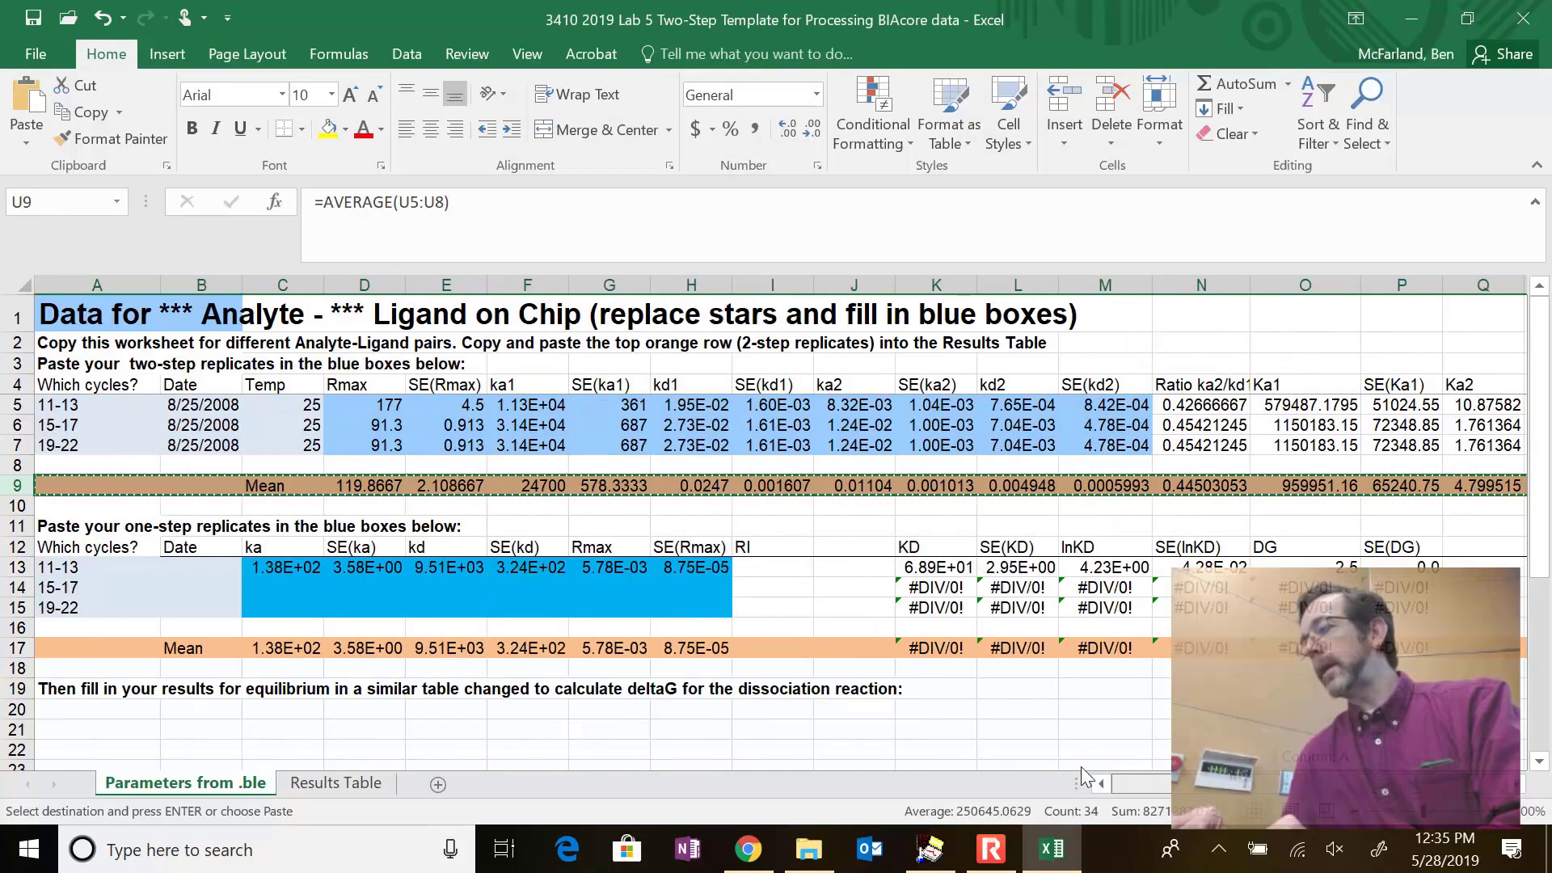
click(137, 404)
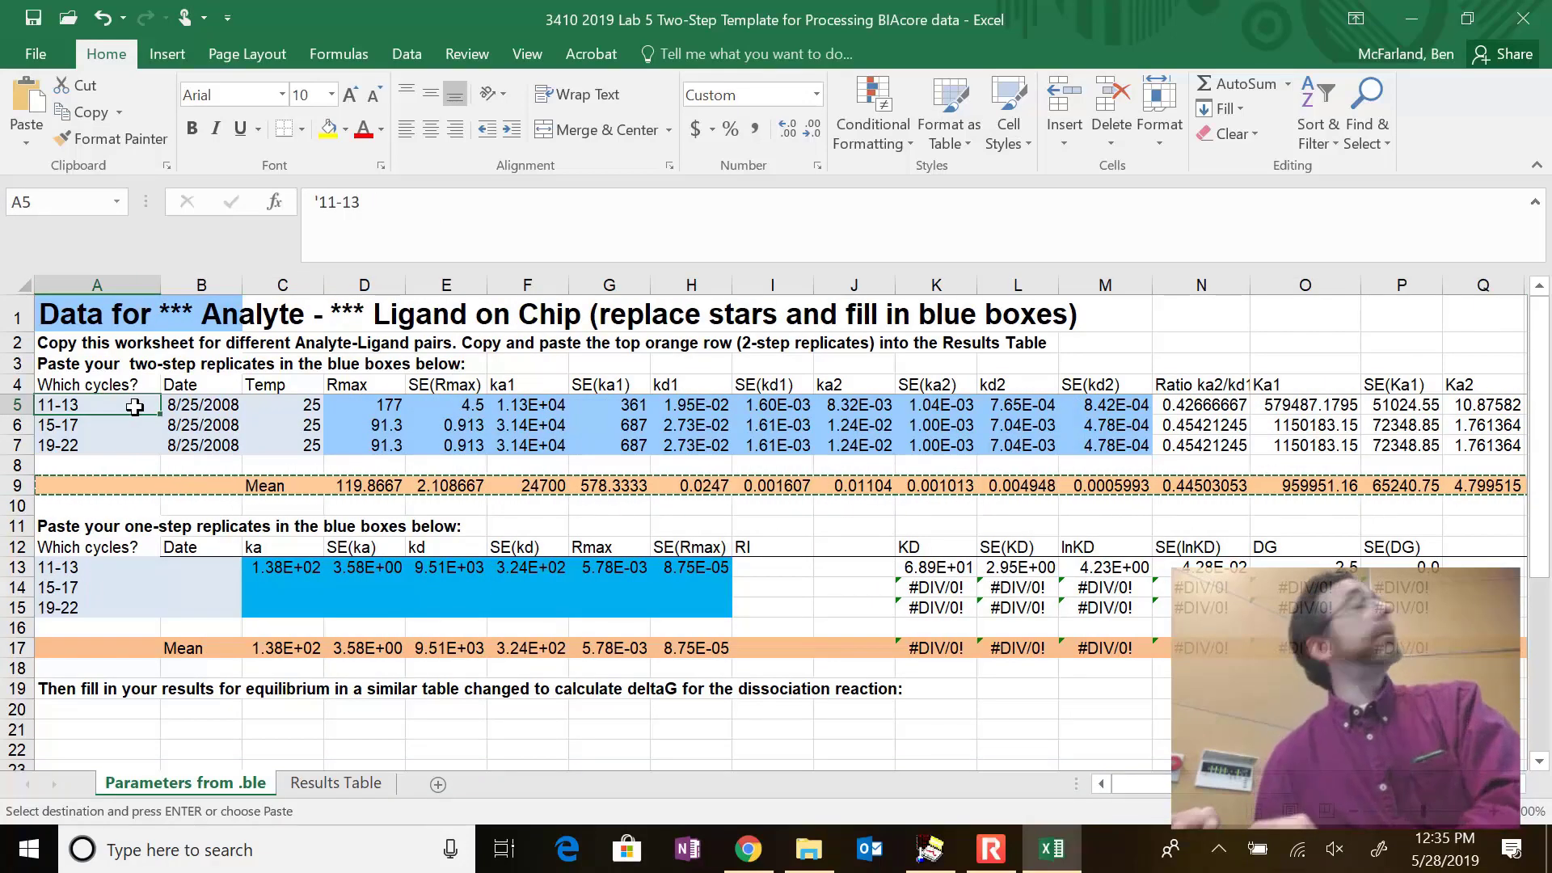
text(Fit 7 Curv)
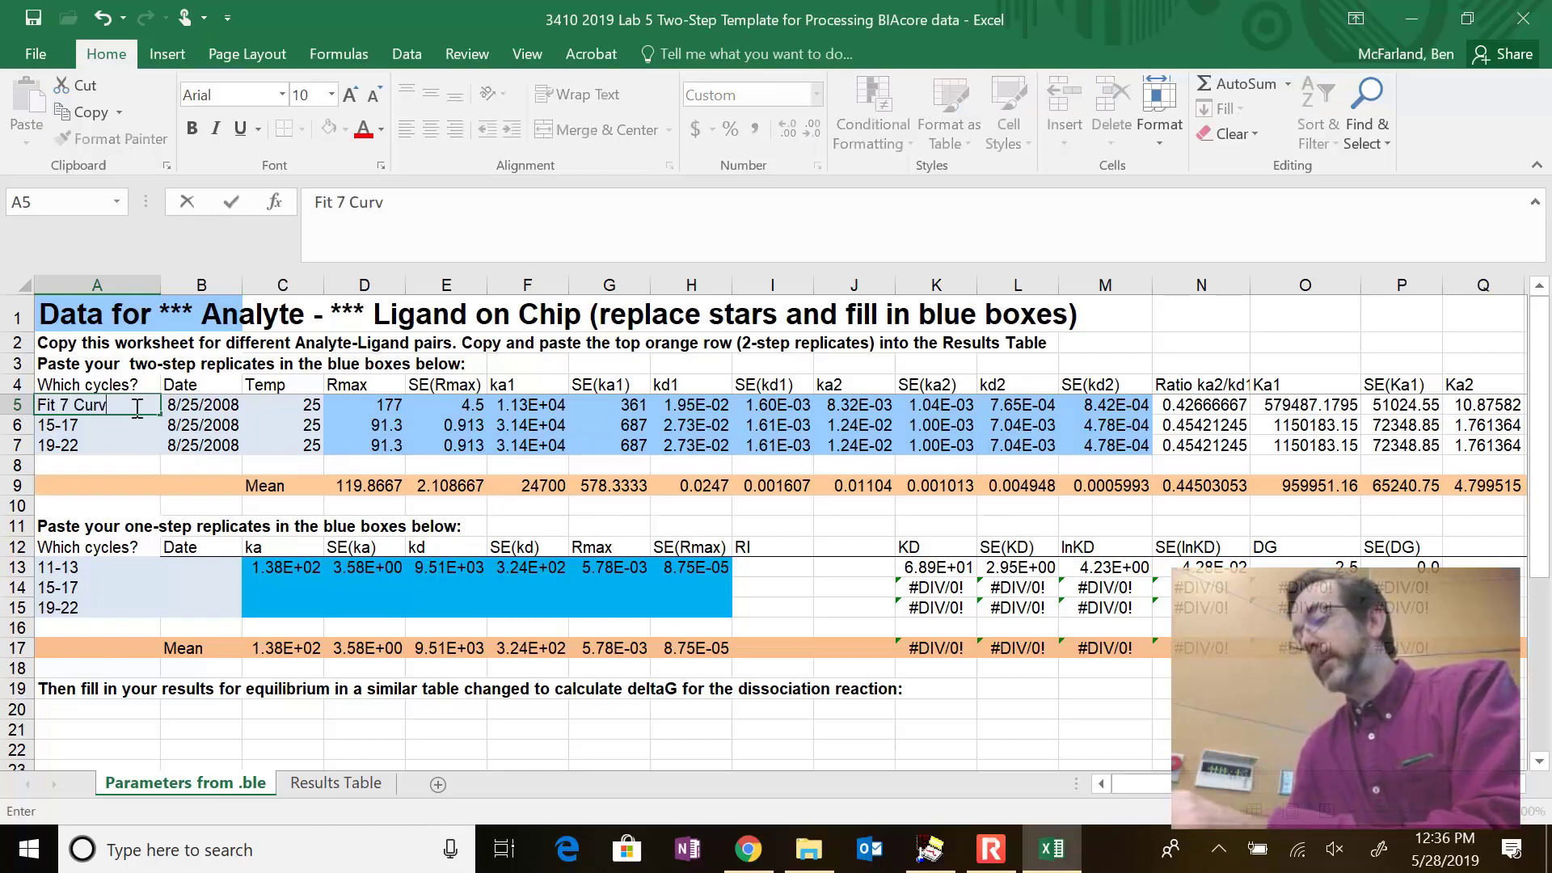
text(e 4)
key(Return)
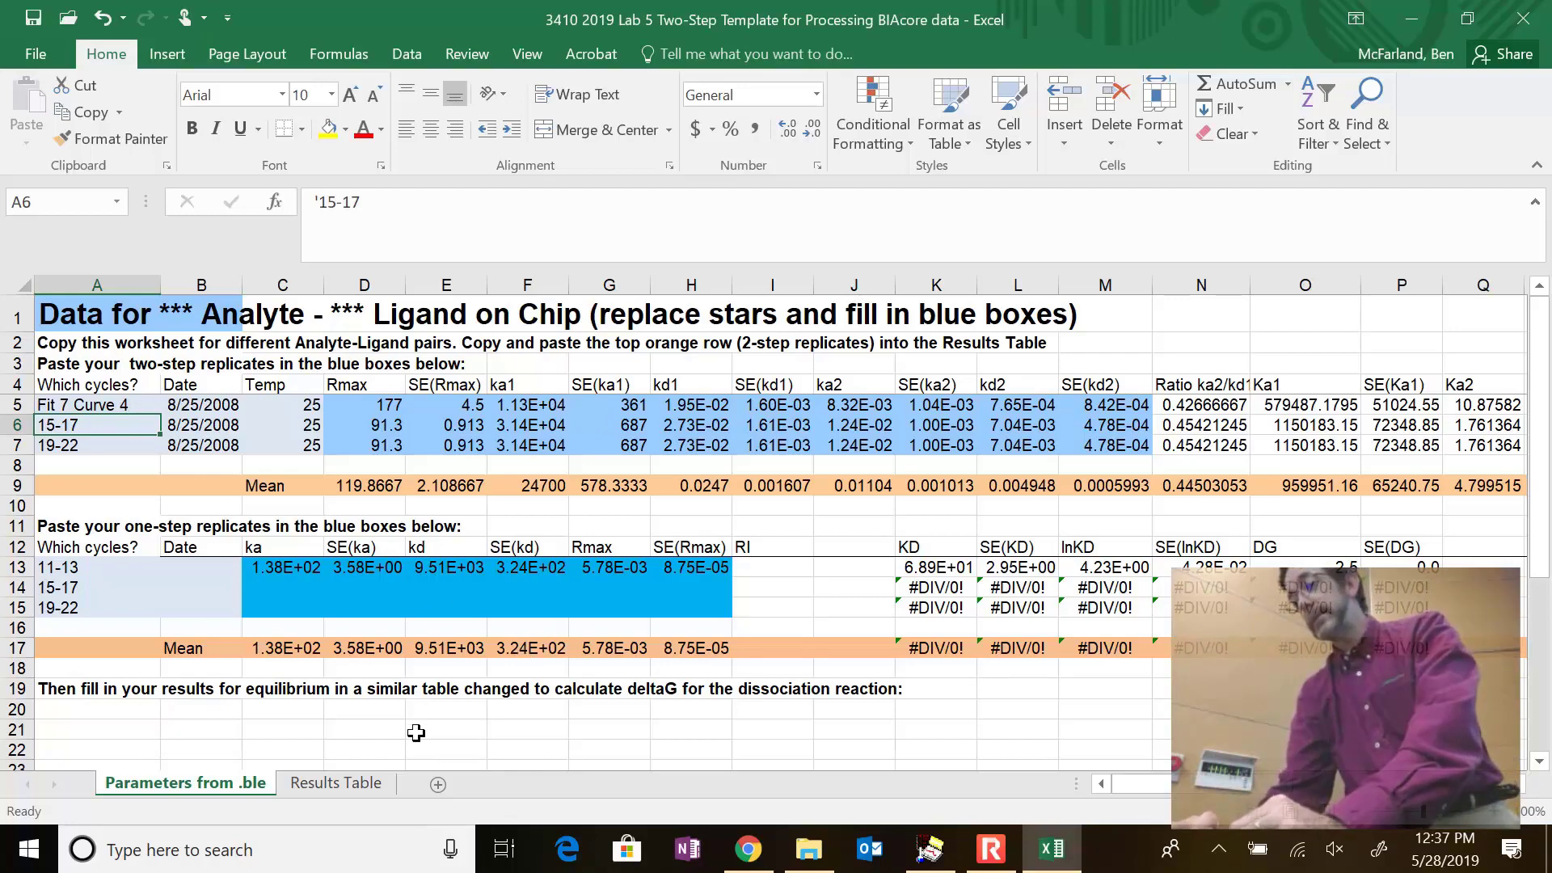
click(984, 859)
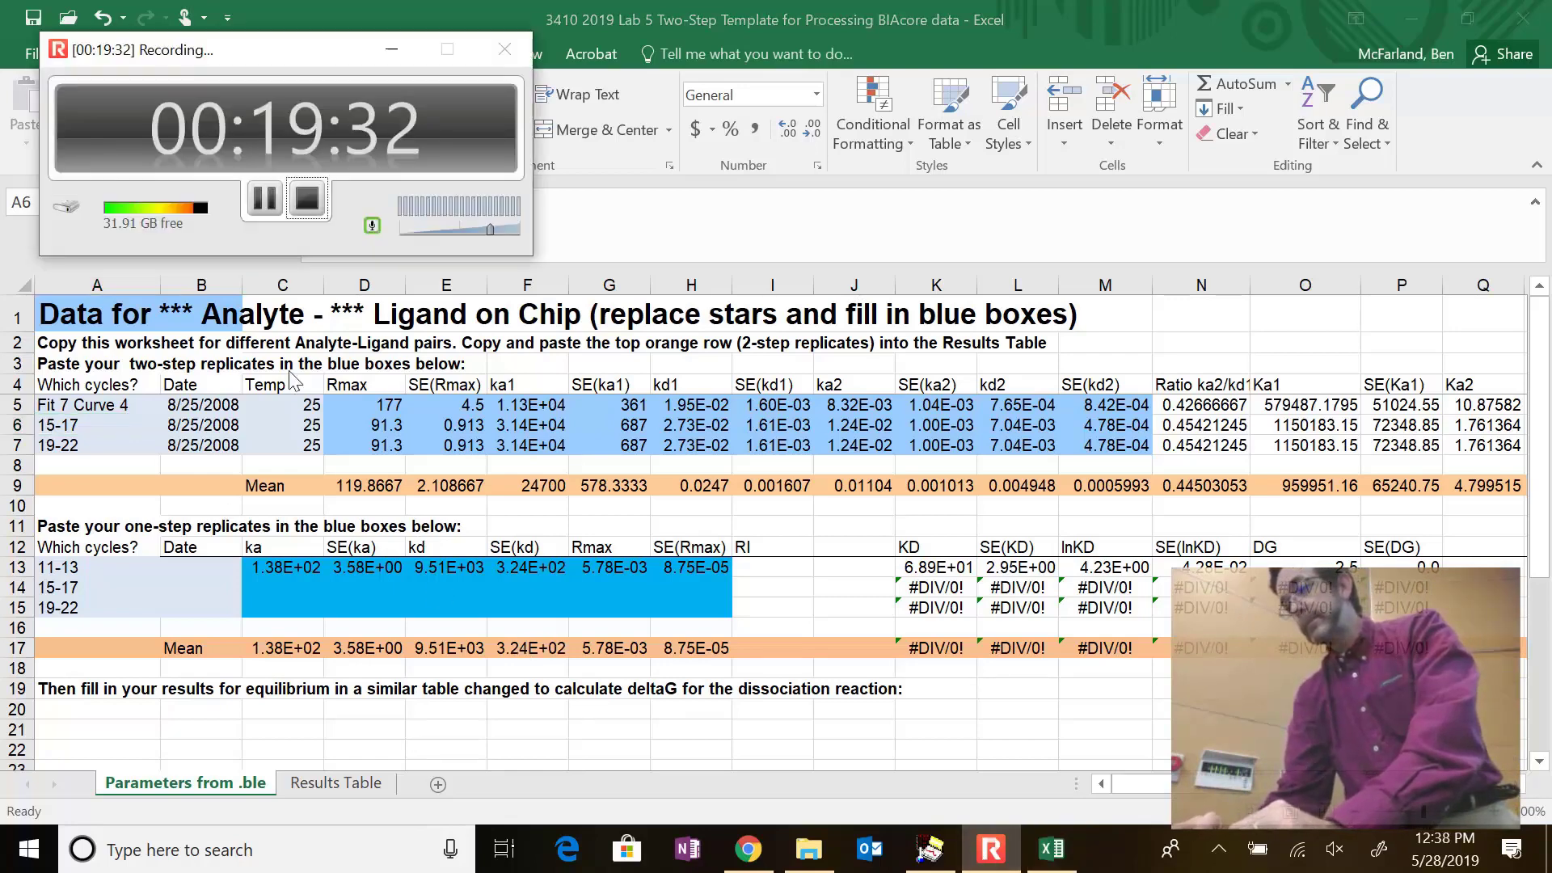